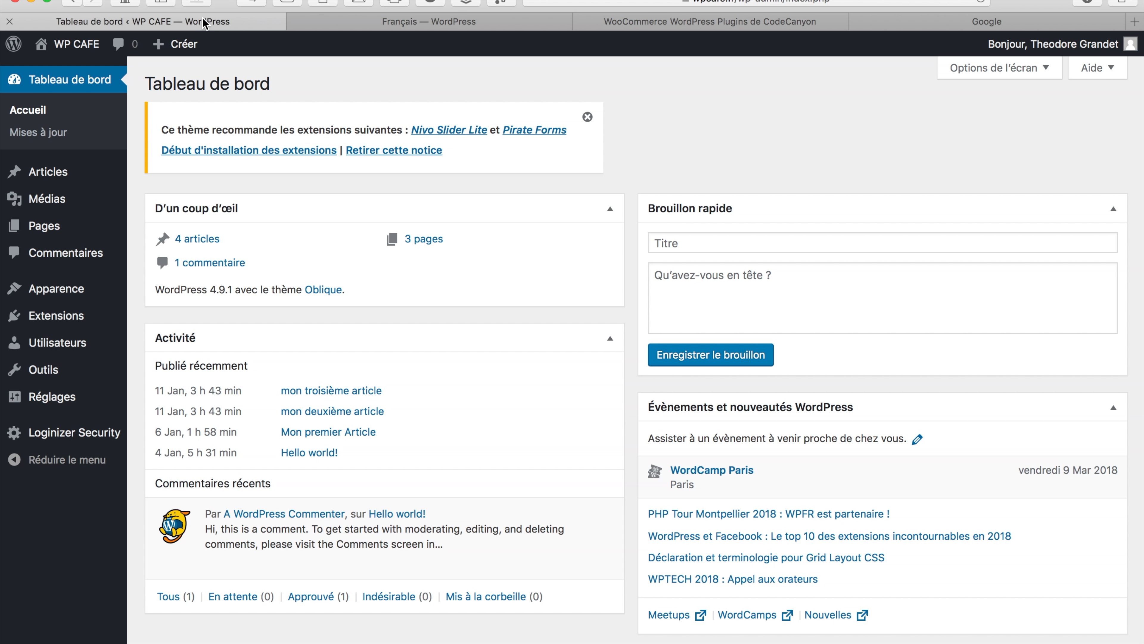
Browse the French WordPress.org Extensions directory (53 747 extensions), then return to the WP CAFE dashboard
click(383, 21)
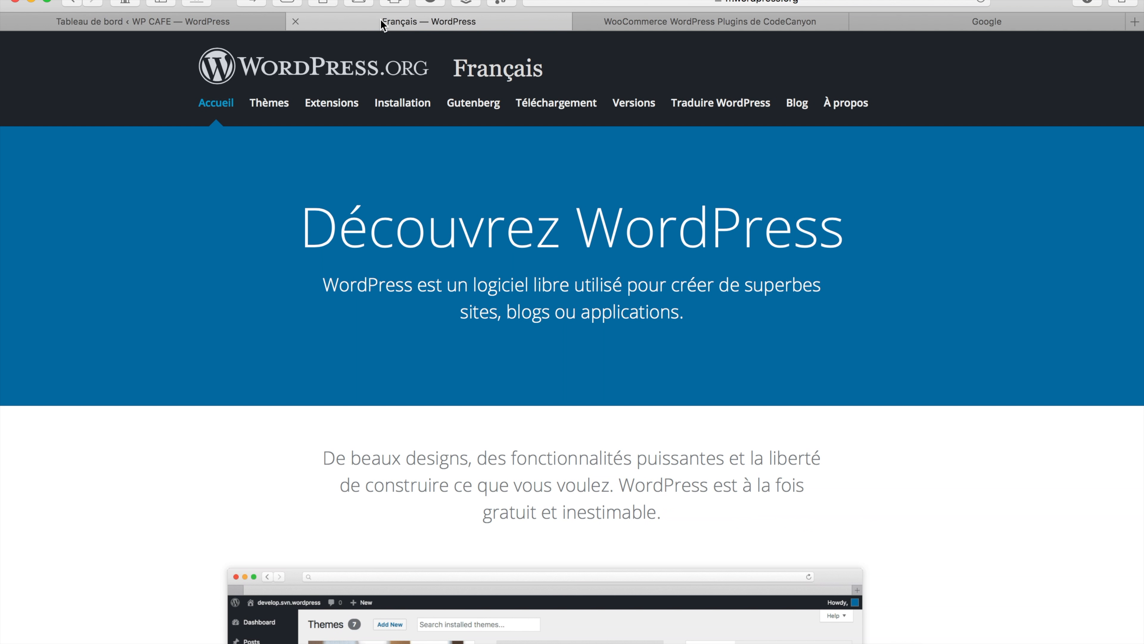
click(330, 103)
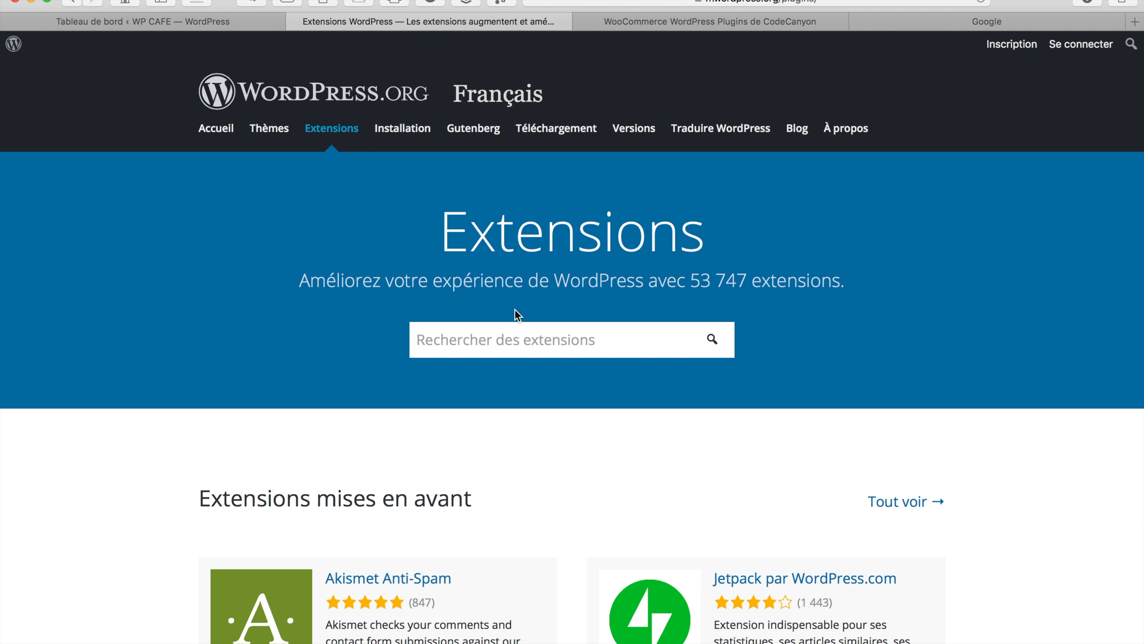
scroll(516, 313, down, 2)
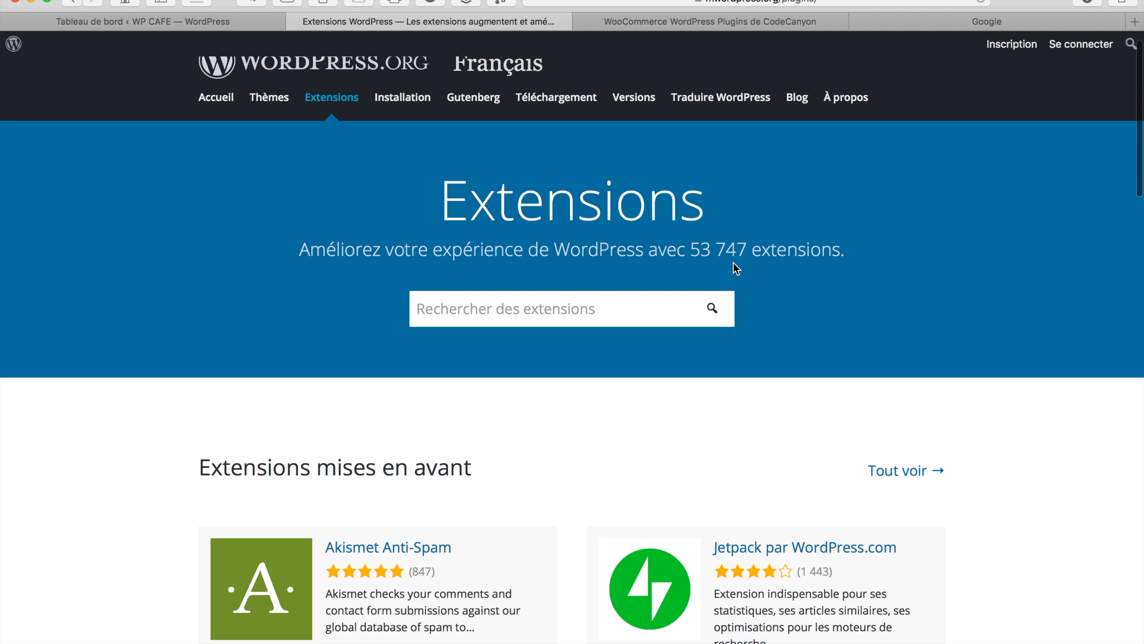
scroll(816, 269, down, 1)
scroll(814, 263, down, 20)
scroll(814, 263, up, 10)
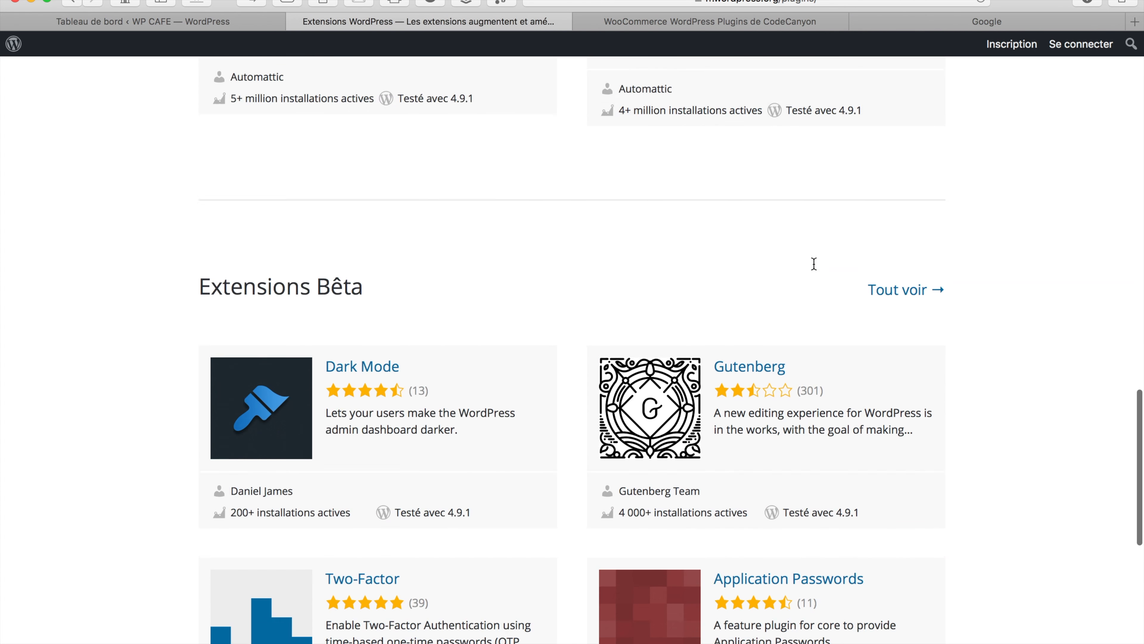
scroll(814, 264, up, 15)
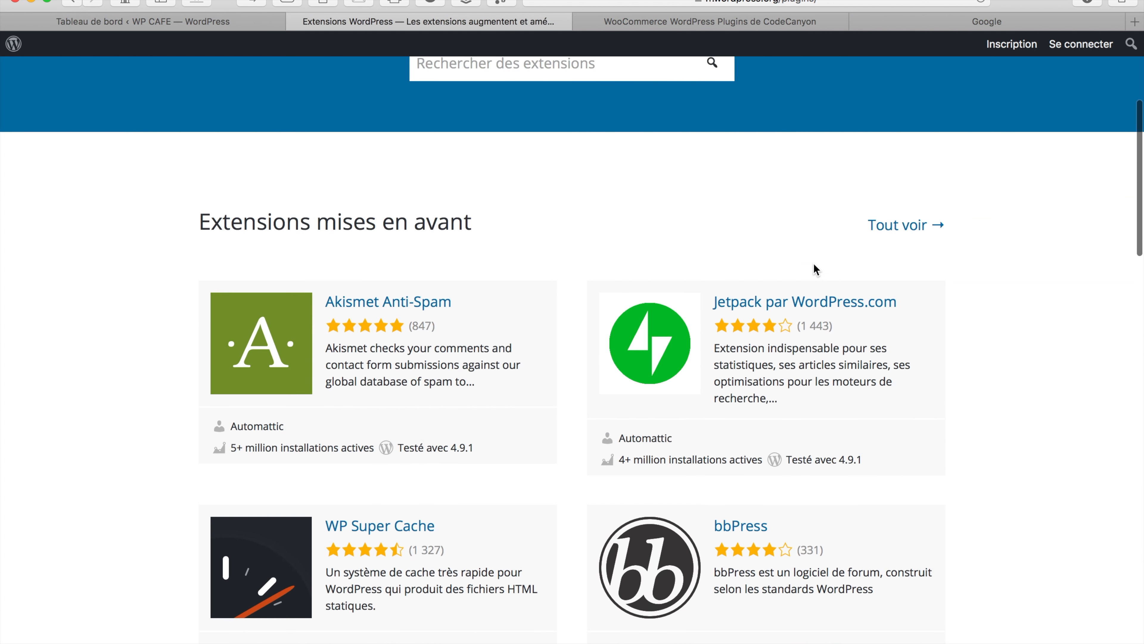
scroll(813, 264, up, 3)
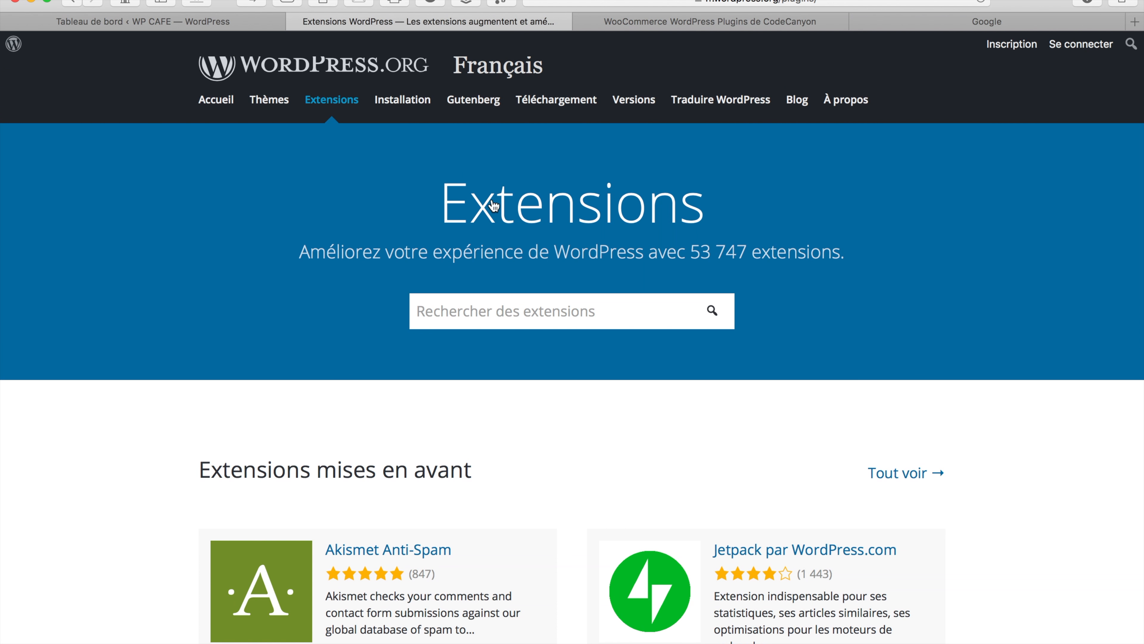
click(184, 24)
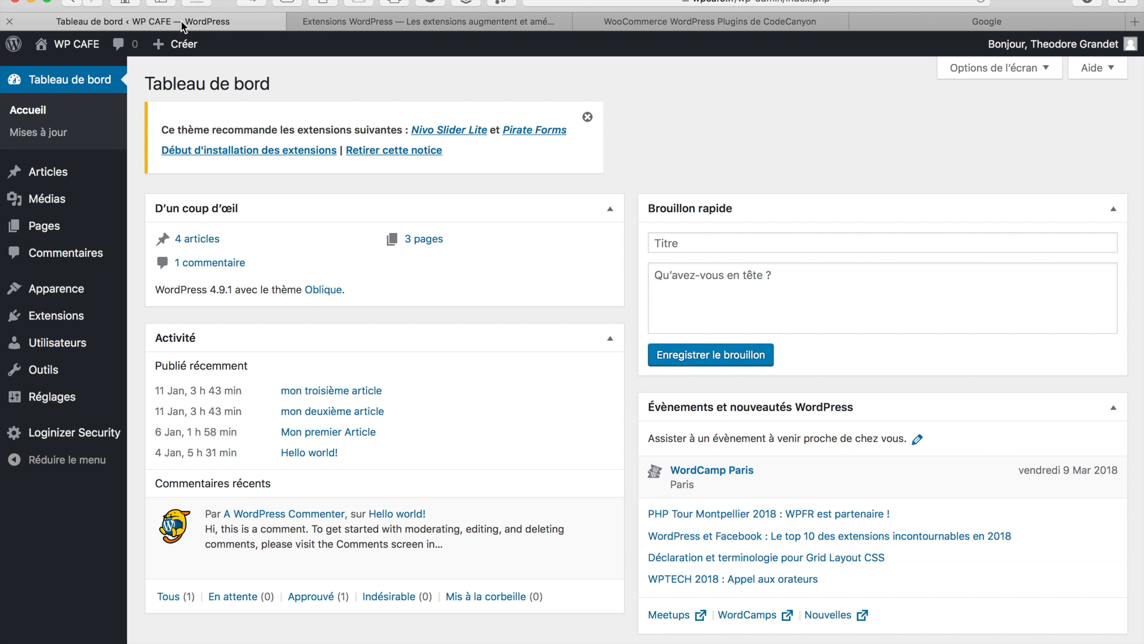
Go from the WP CAFE installed plugins list to the Ajouter des extensions page
click(51, 321)
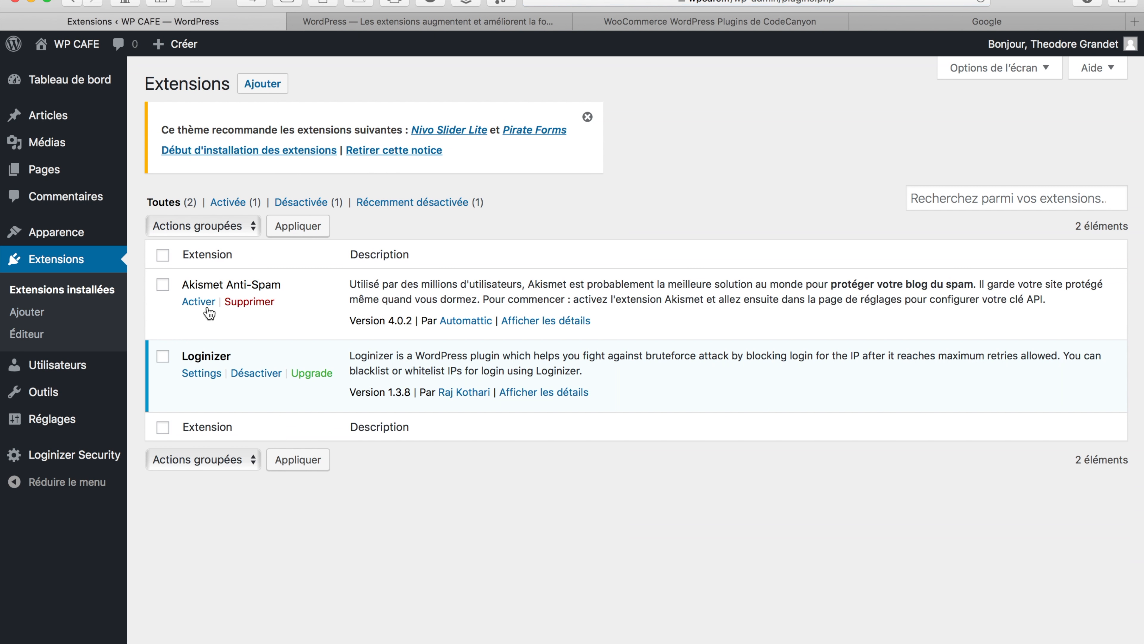
click(261, 83)
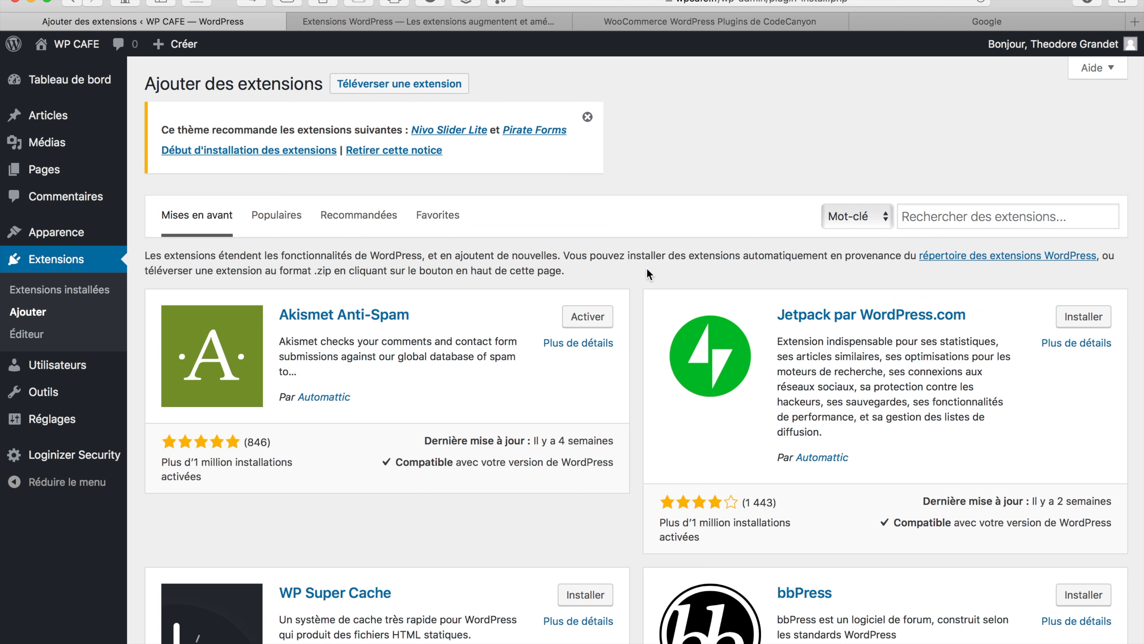
Search plugins for 'imagify' and try installing Imagify Image Optimizer
click(928, 218)
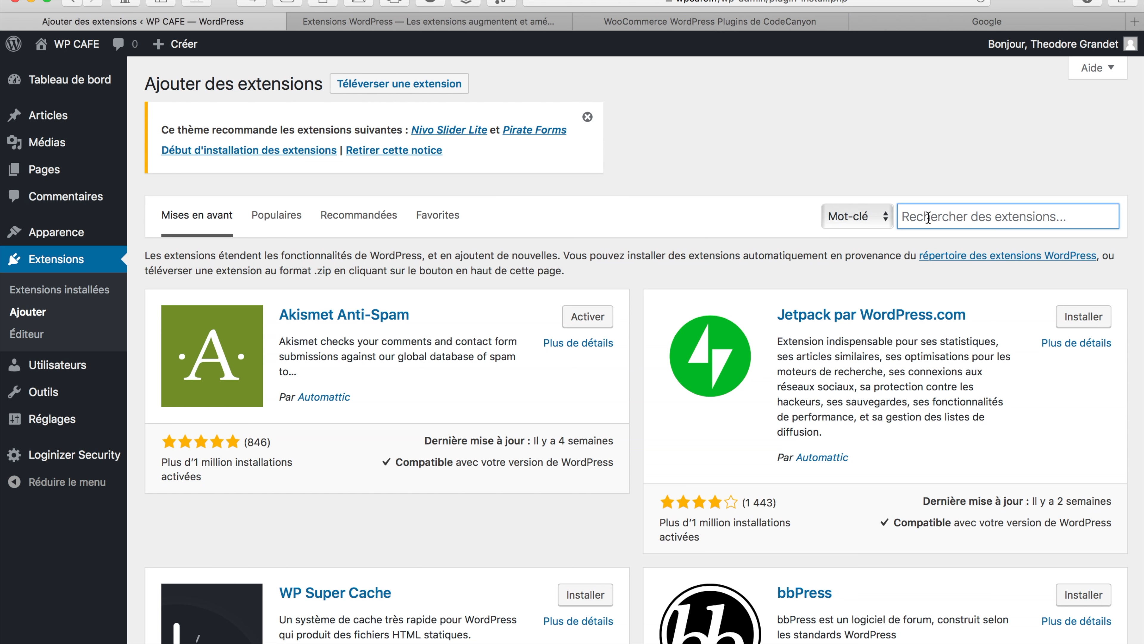
text(imag)
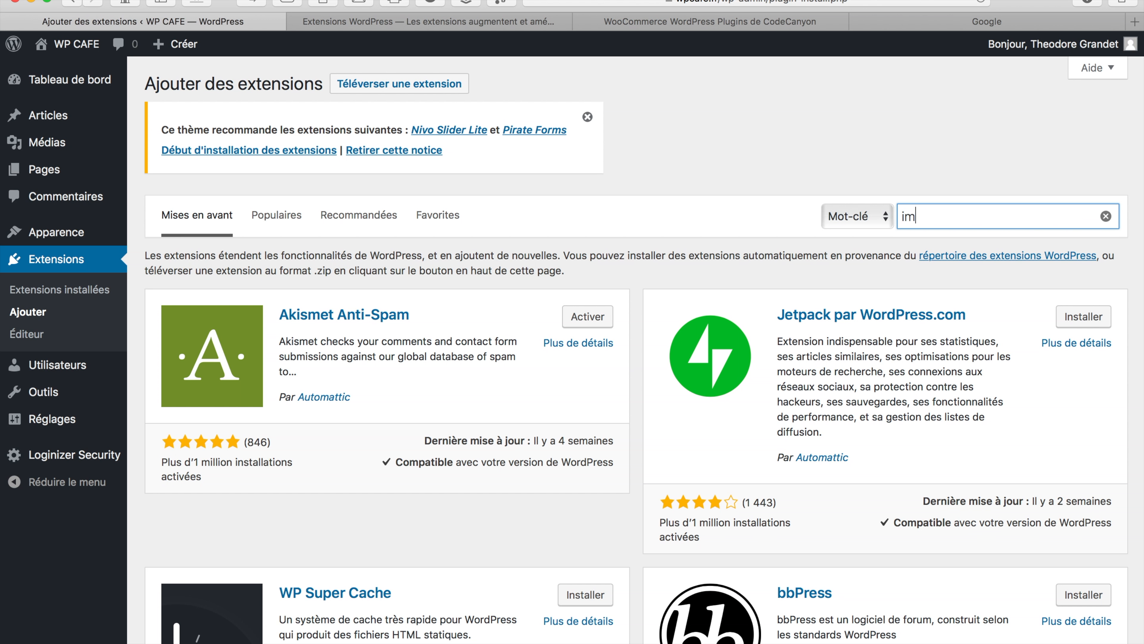
text(i)
key(Delete)
text(fy)
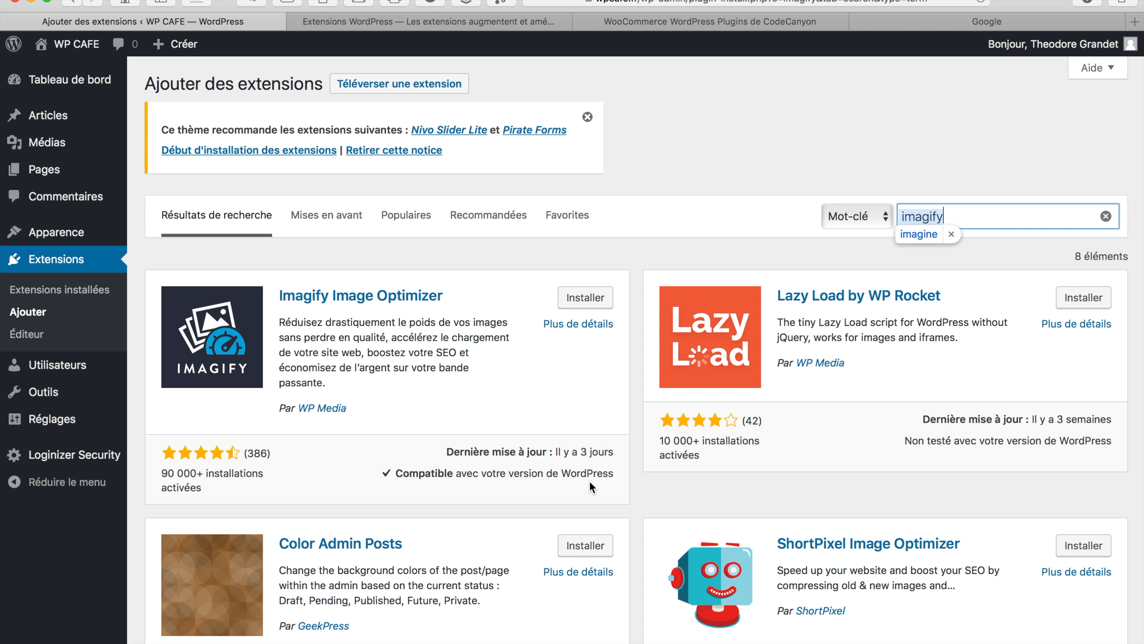
click(588, 300)
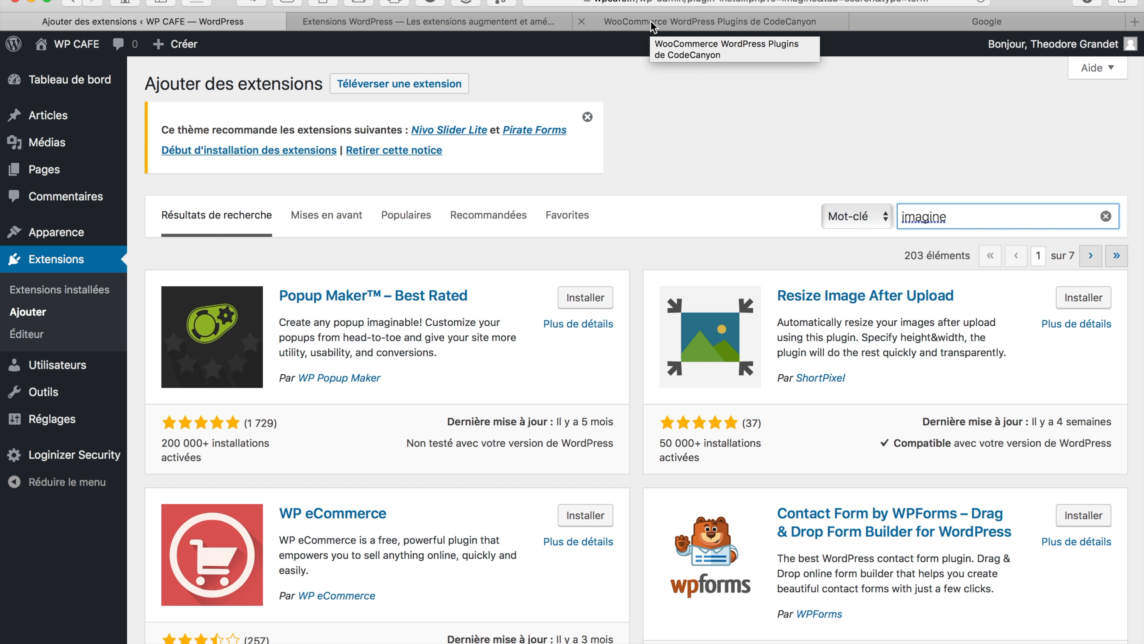
Switch to the CodeCanyon listing and scroll through the 1,031 best-selling WooCommerce plugins
click(653, 24)
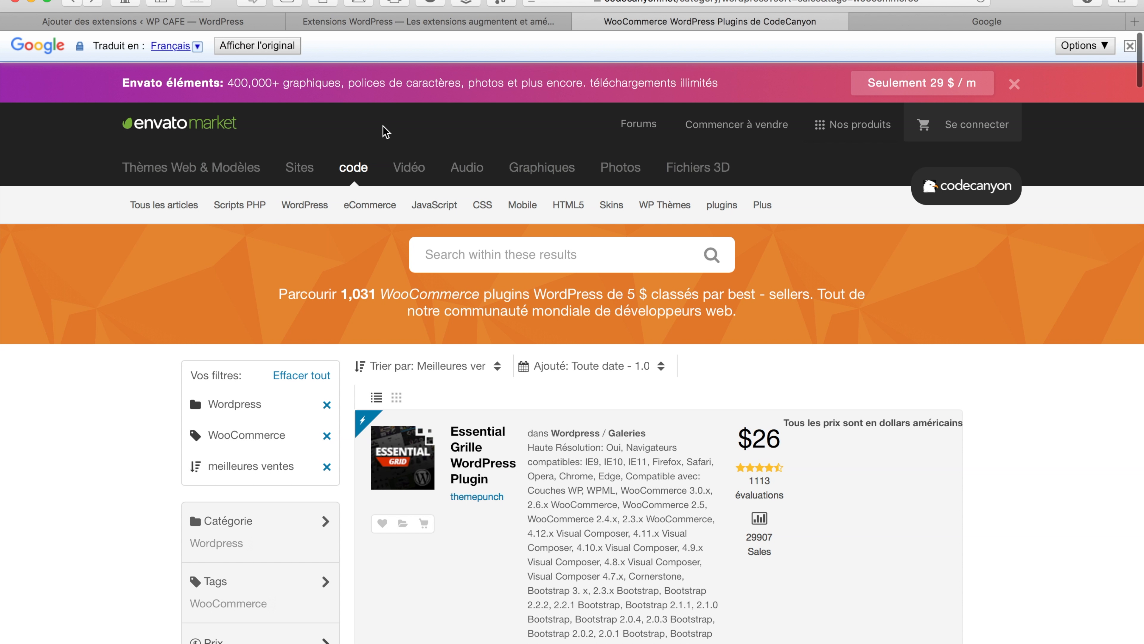
scroll(386, 131, down, 3)
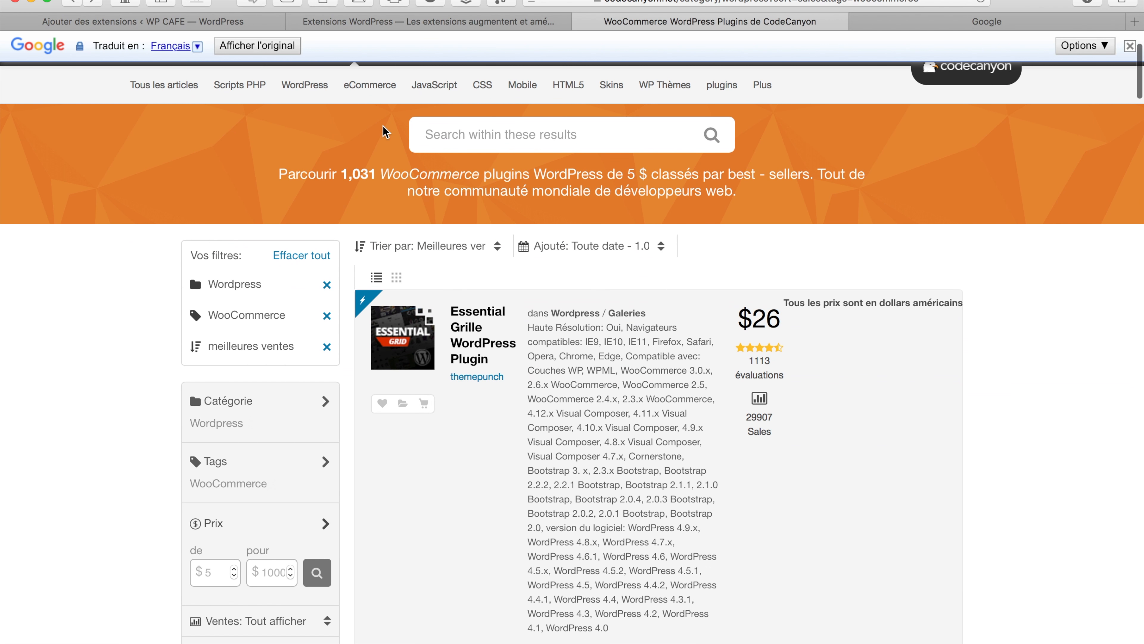
scroll(386, 132, down, 10)
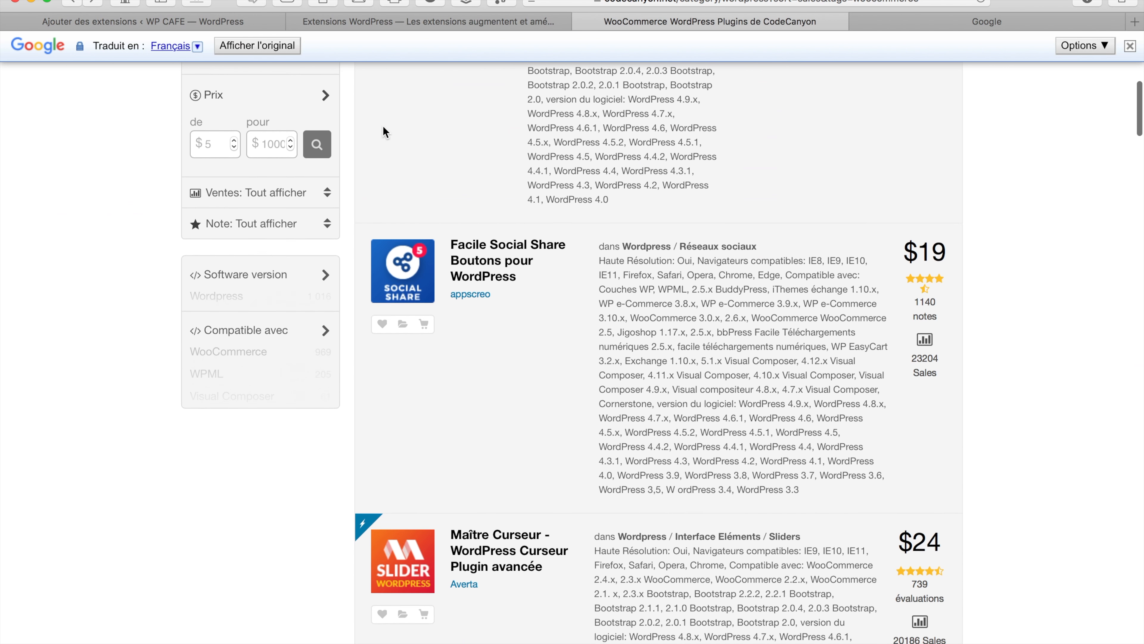
scroll(385, 132, up, 11)
scroll(385, 132, up, 2)
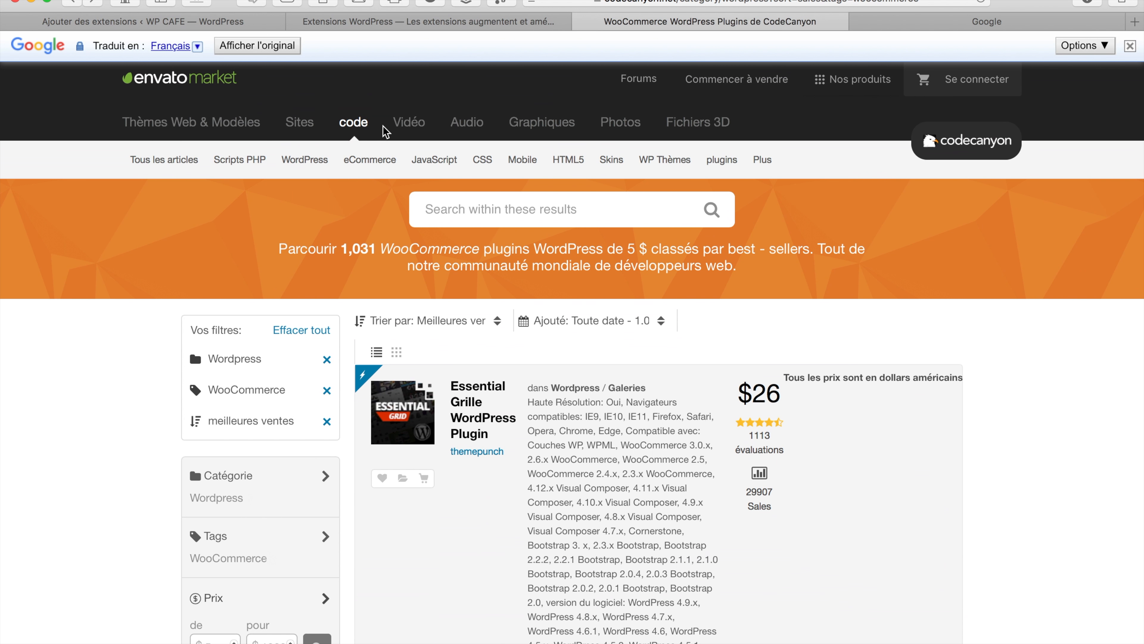
mouse_move(298, 174)
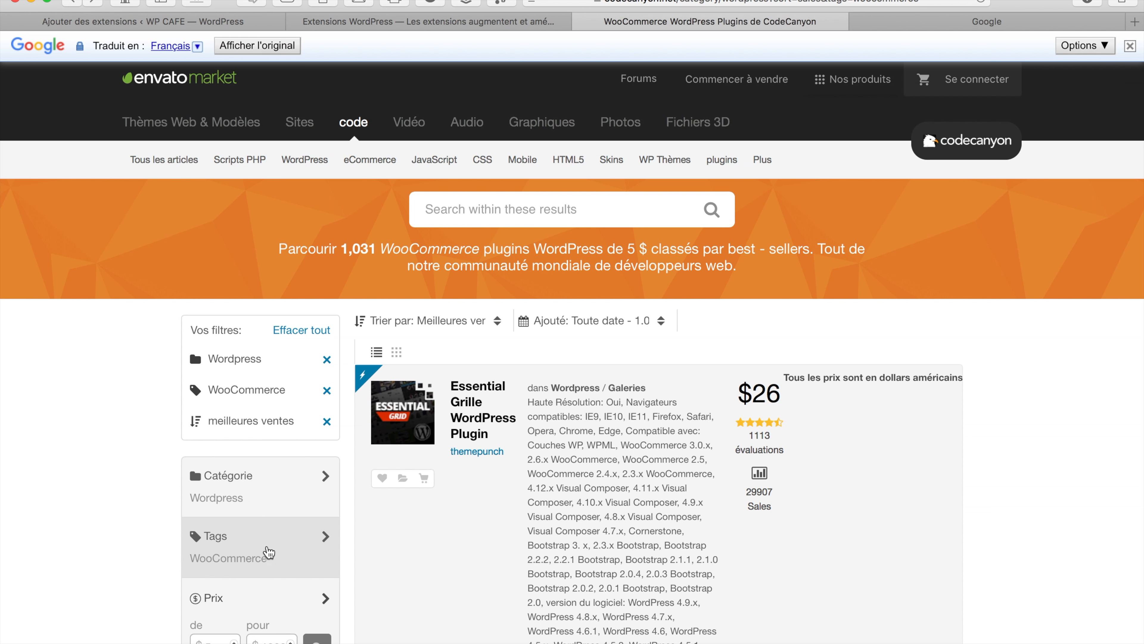
Add the Ecommerce tag to the WooCommerce filter, narrowing results to 394 plugins
click(272, 557)
scroll(272, 558, down, 7)
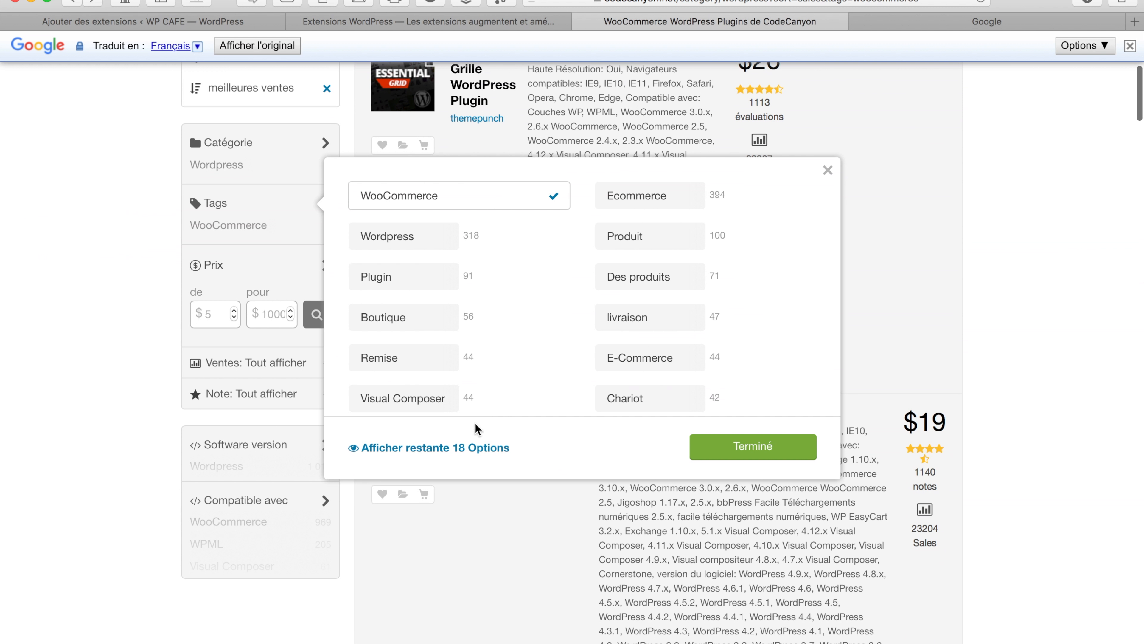
click(449, 449)
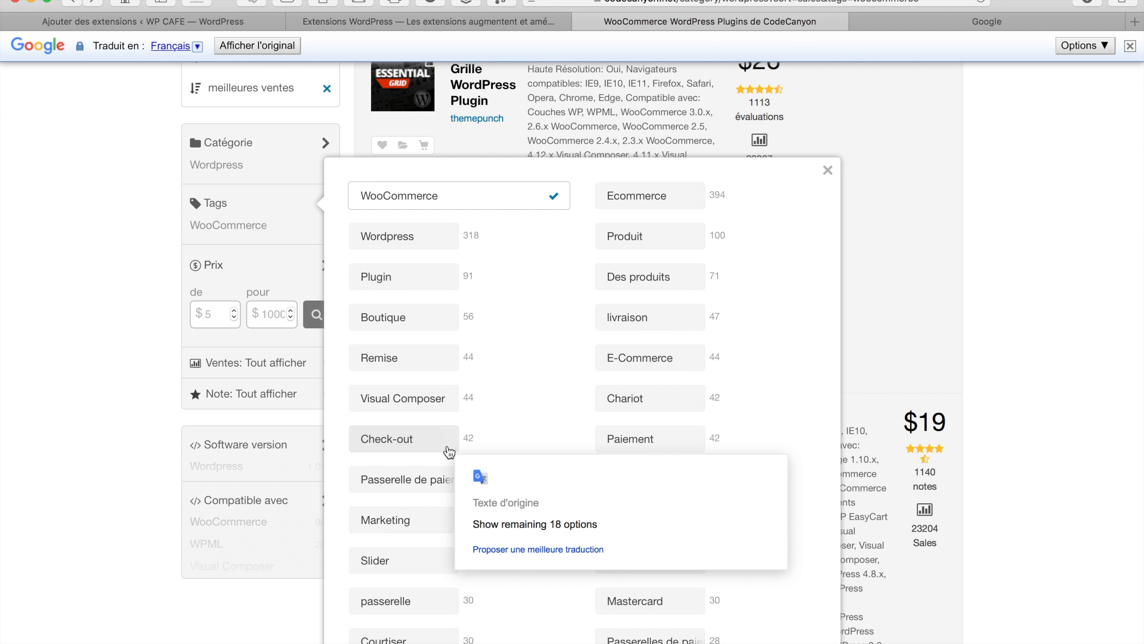
click(647, 205)
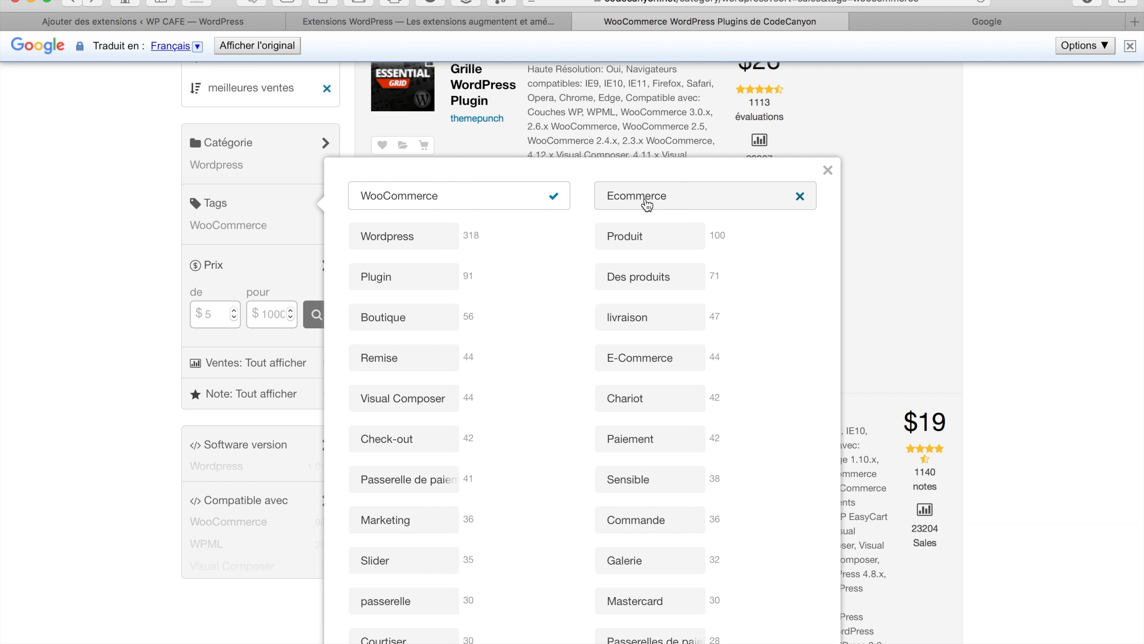
scroll(672, 562, down, 5)
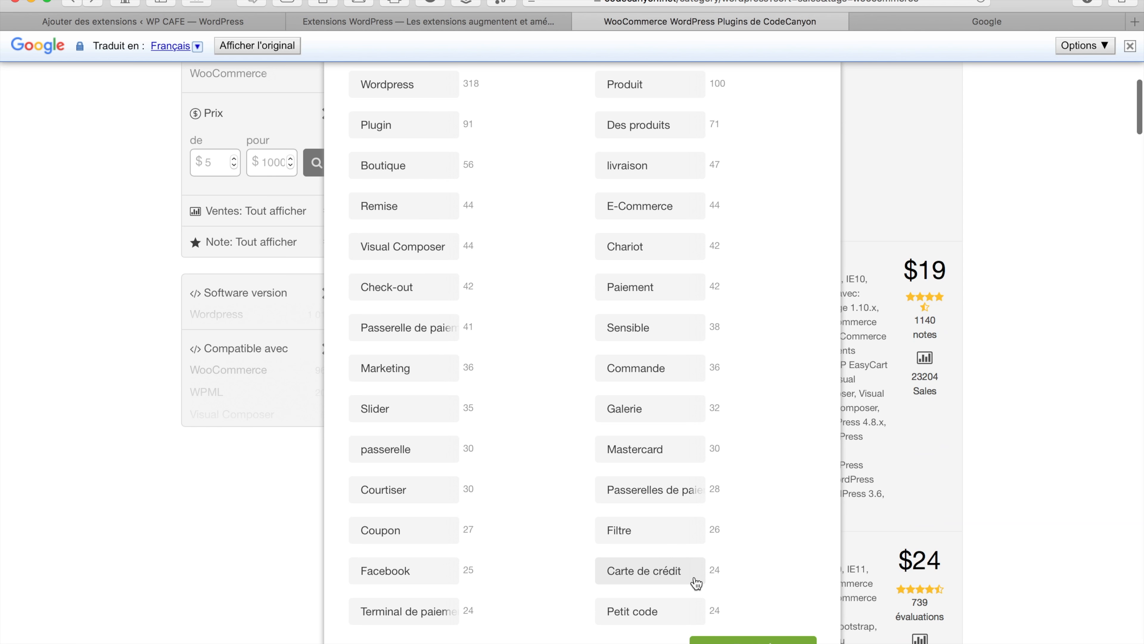
click(709, 638)
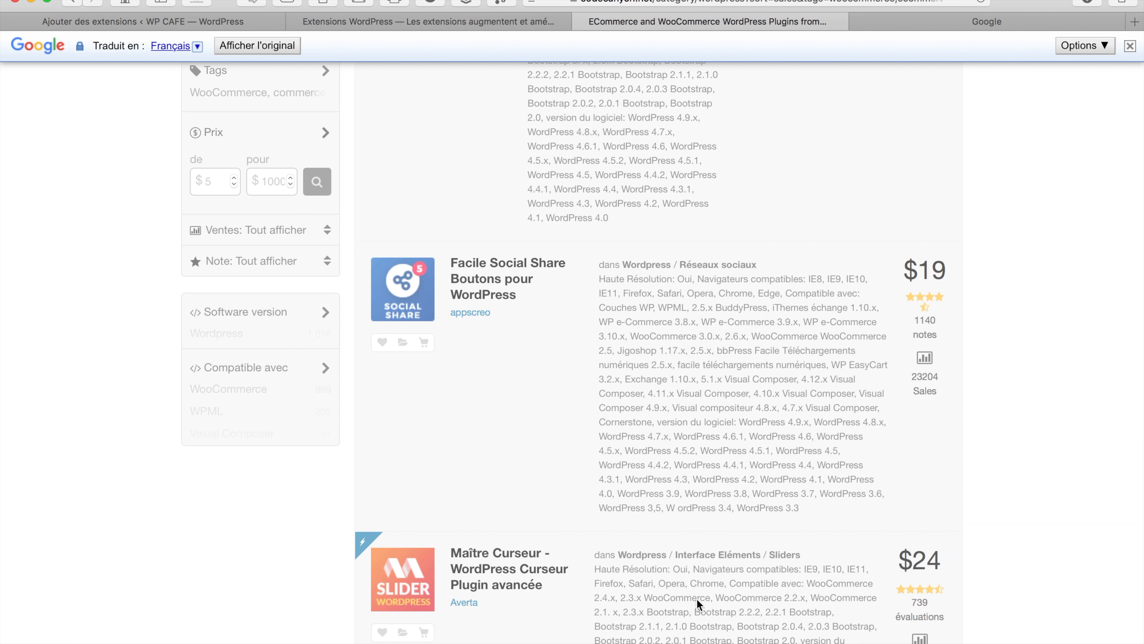
Review the Trier par choices and keep the best-sellers sort order
scroll(604, 452, up, 10)
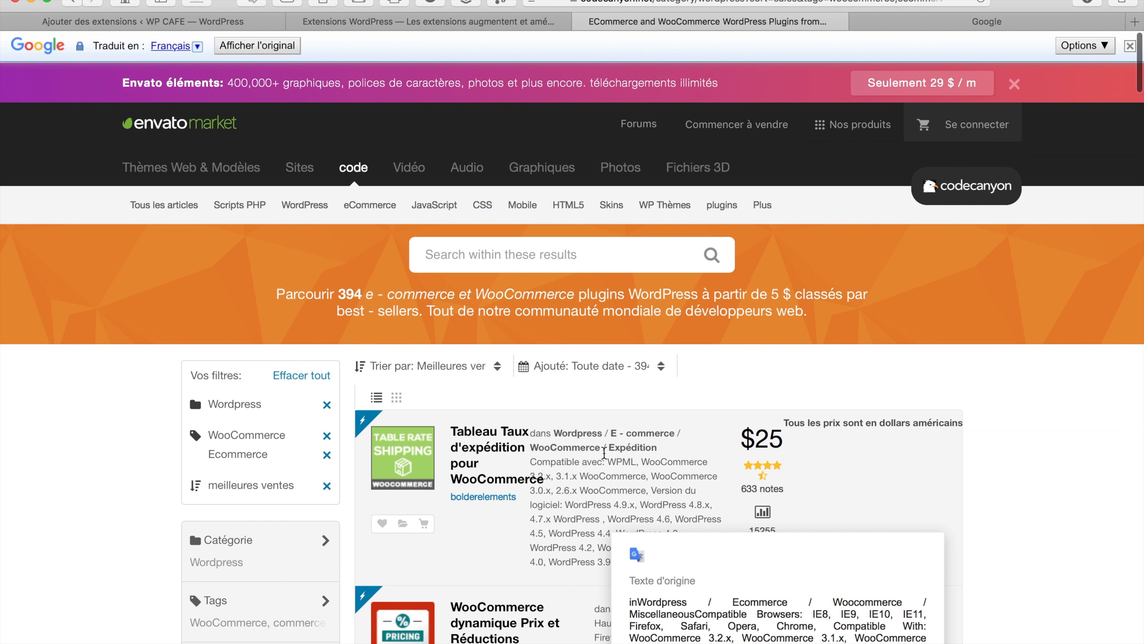
click(496, 370)
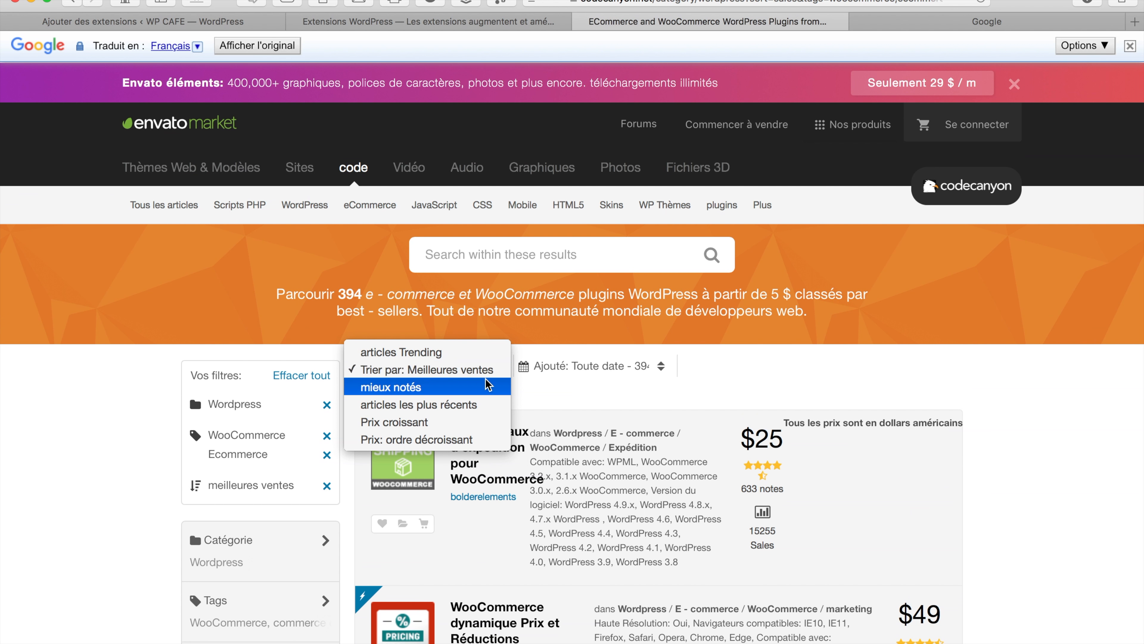
click(491, 376)
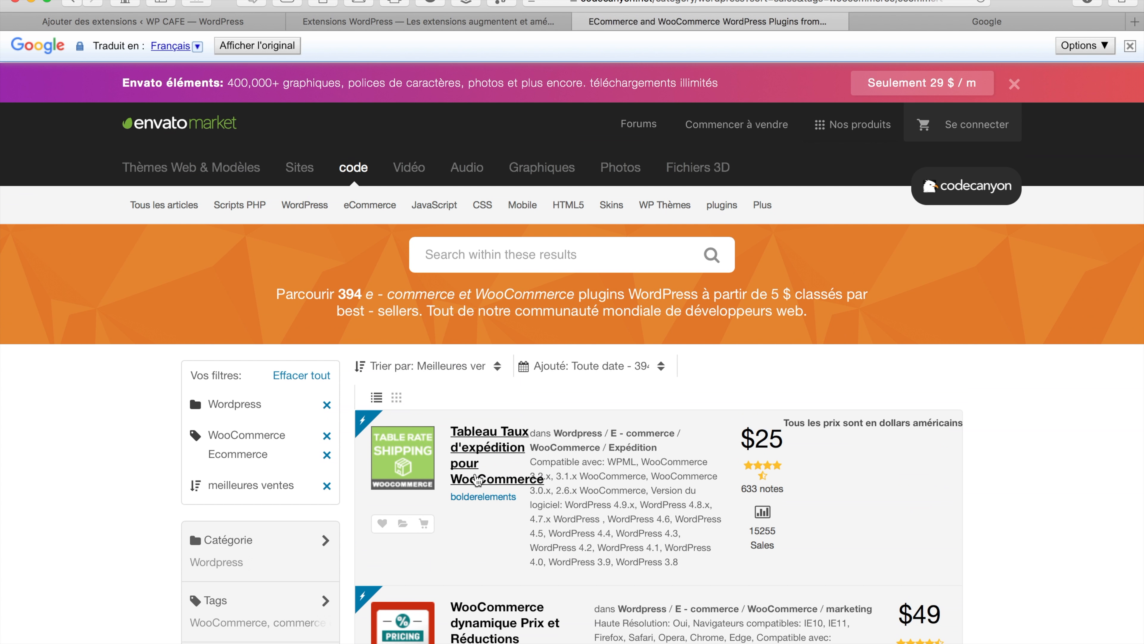
scroll(495, 448, down, 7)
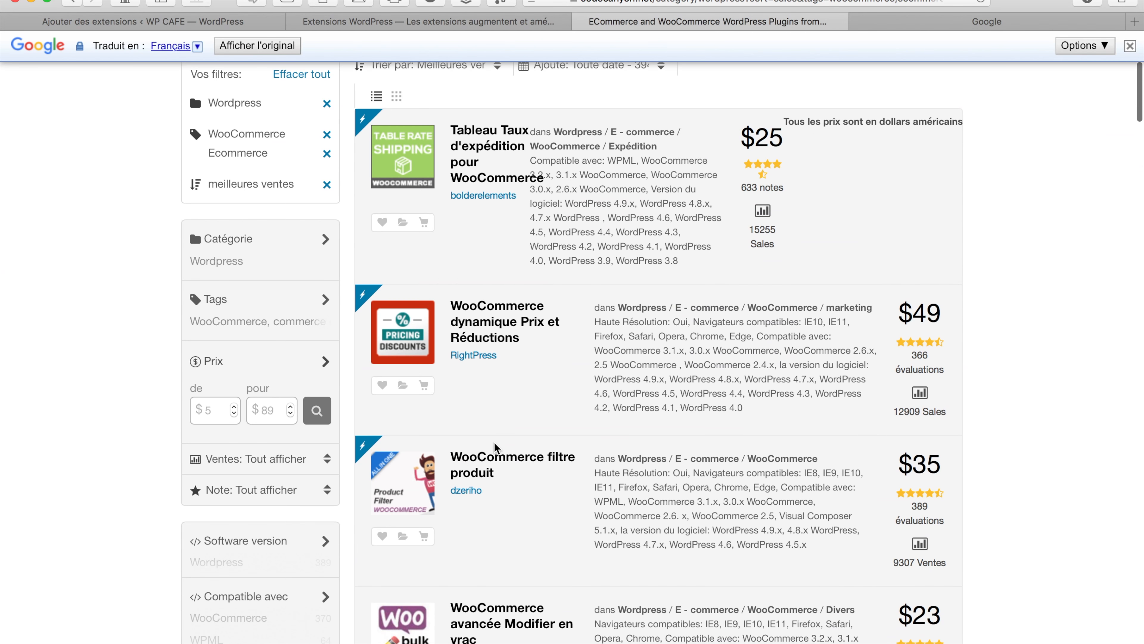
Look over the $49 WooCommerce dynamique Prix et Réductions item page, then switch to Google
click(490, 326)
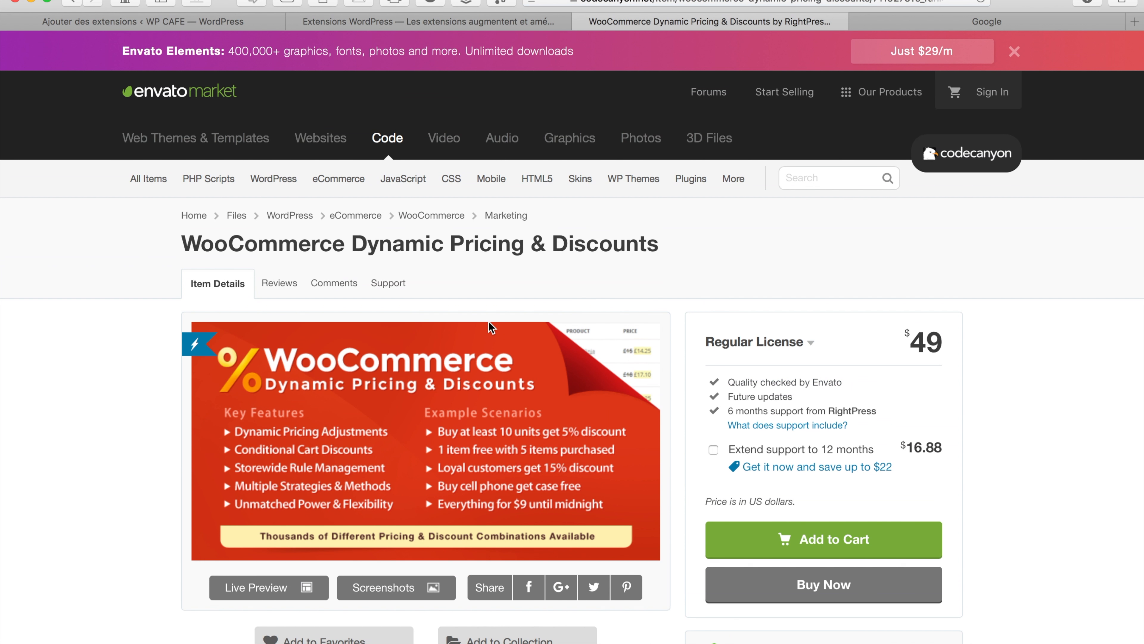
scroll(488, 321, down, 6)
scroll(488, 321, down, 9)
scroll(488, 321, up, 15)
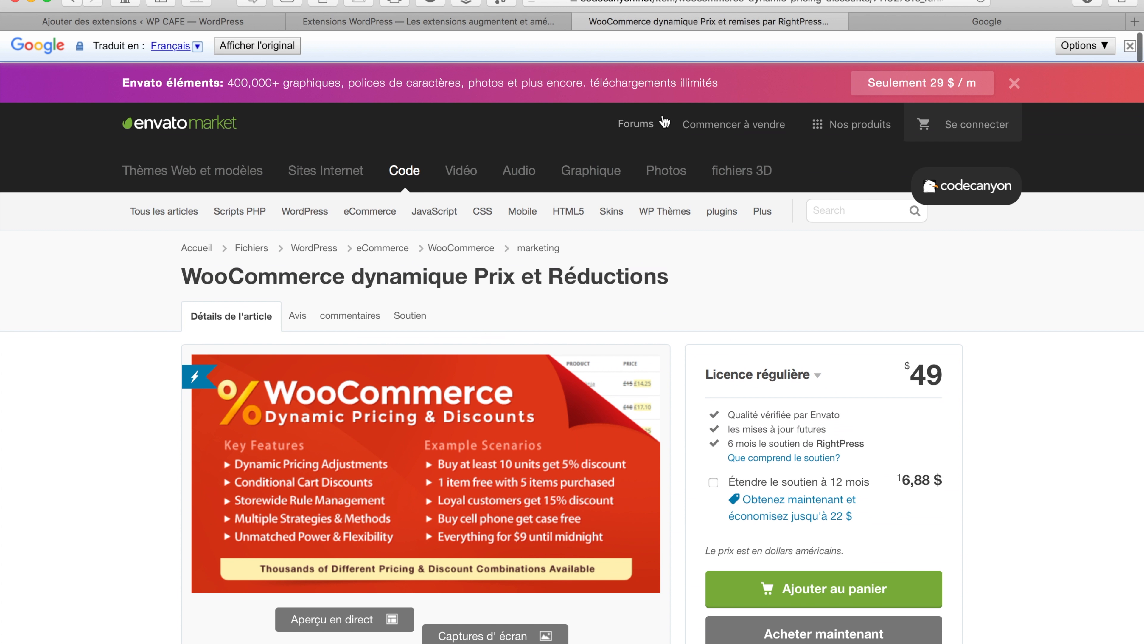
click(925, 25)
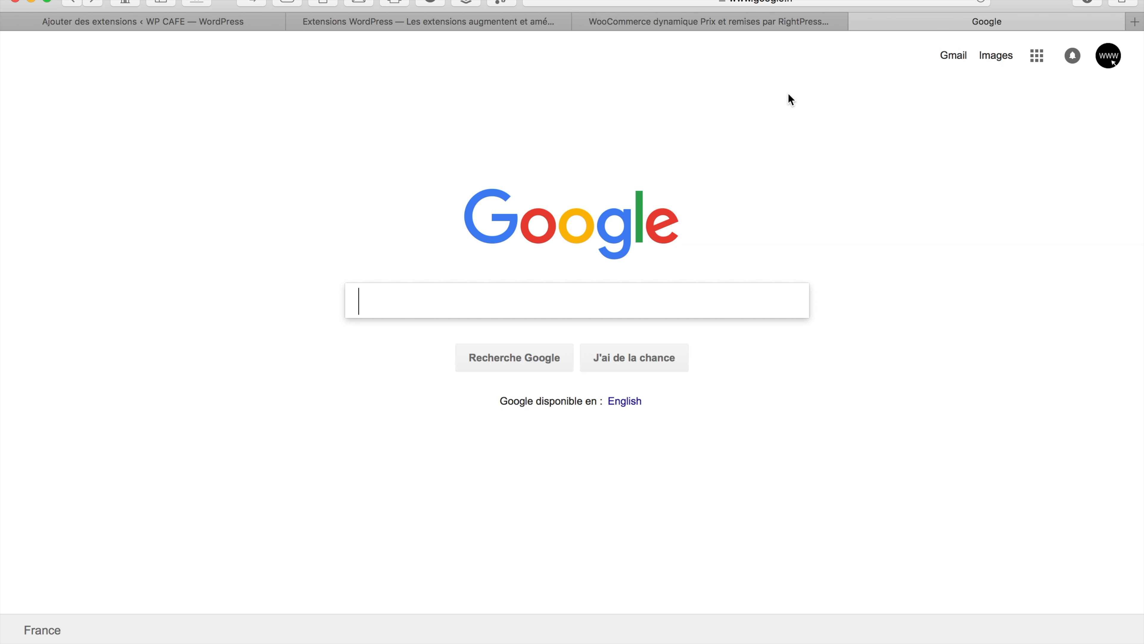
Google 'plugin wordpress contact', then return to the WP CAFE add-plugins page
text(plugin wordpress)
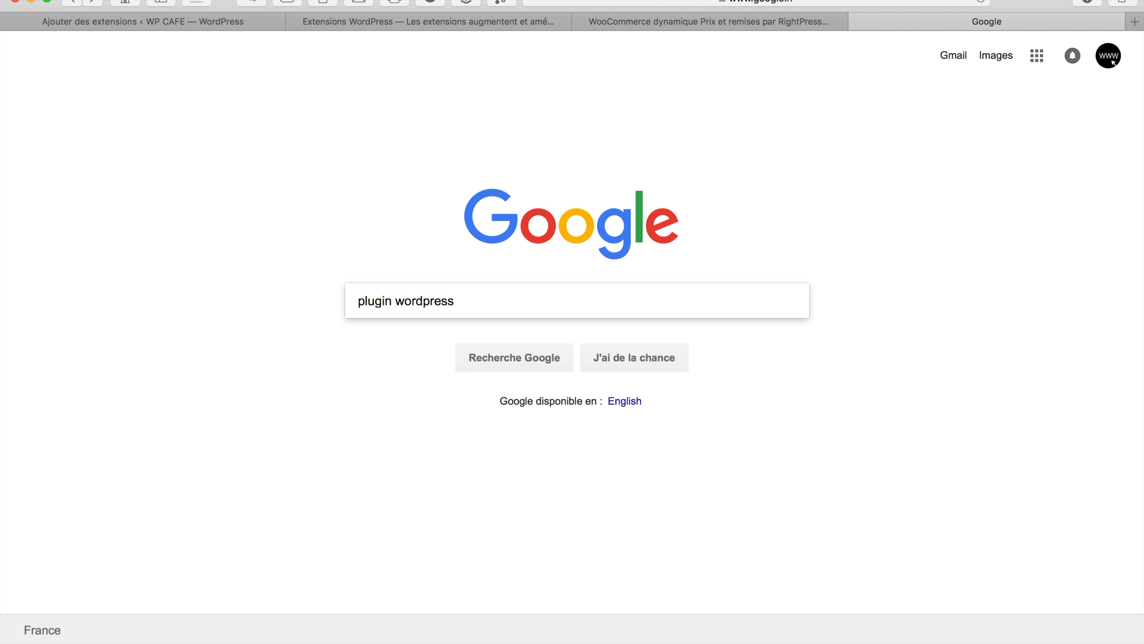
text( contact)
key(Return)
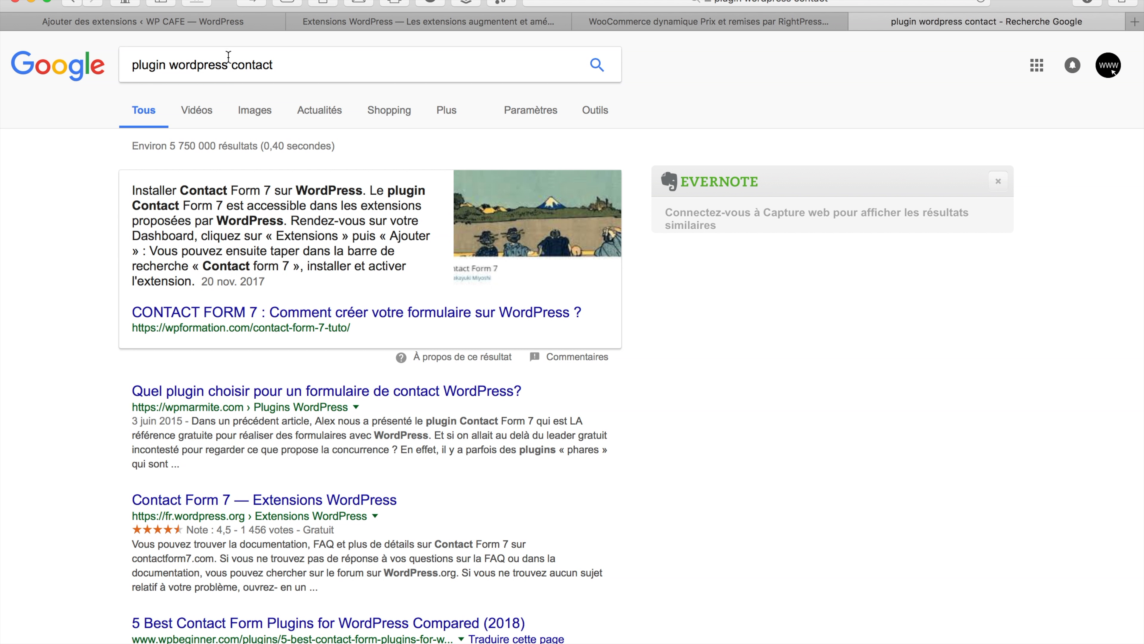
click(217, 18)
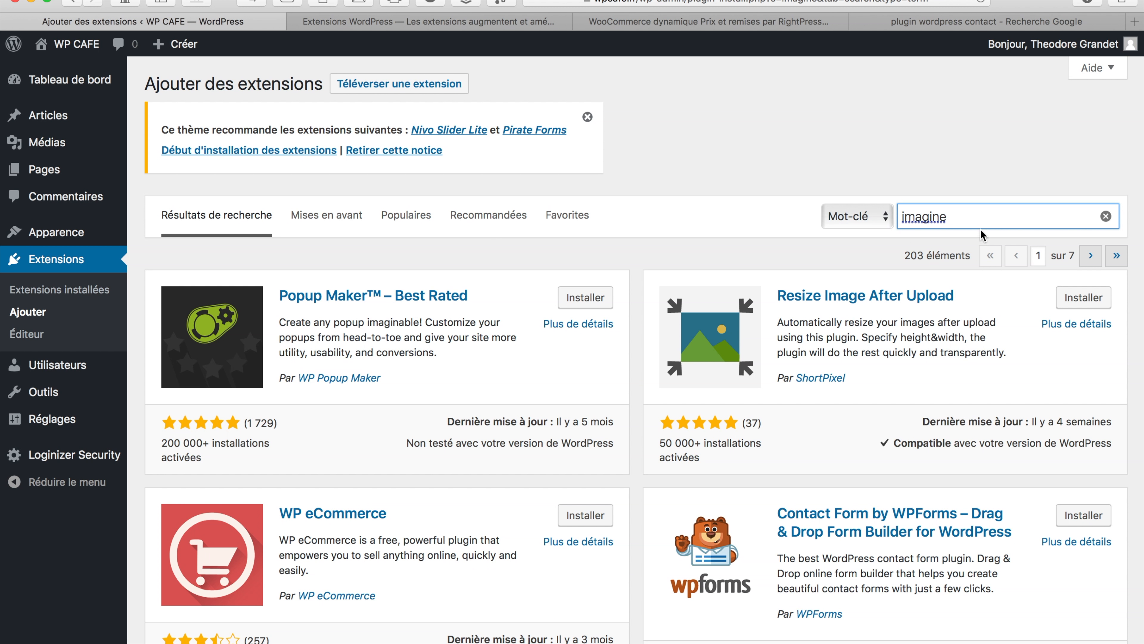
Search WordPress plugins for 'contact form 7', fixing the 'contac' typo, and show the upload panel
key(BackSpace)
key(BackSpace)
key(BackSpace)
key(BackSpace)
key(BackSpace)
key(BackSpace)
key(BackSpace)
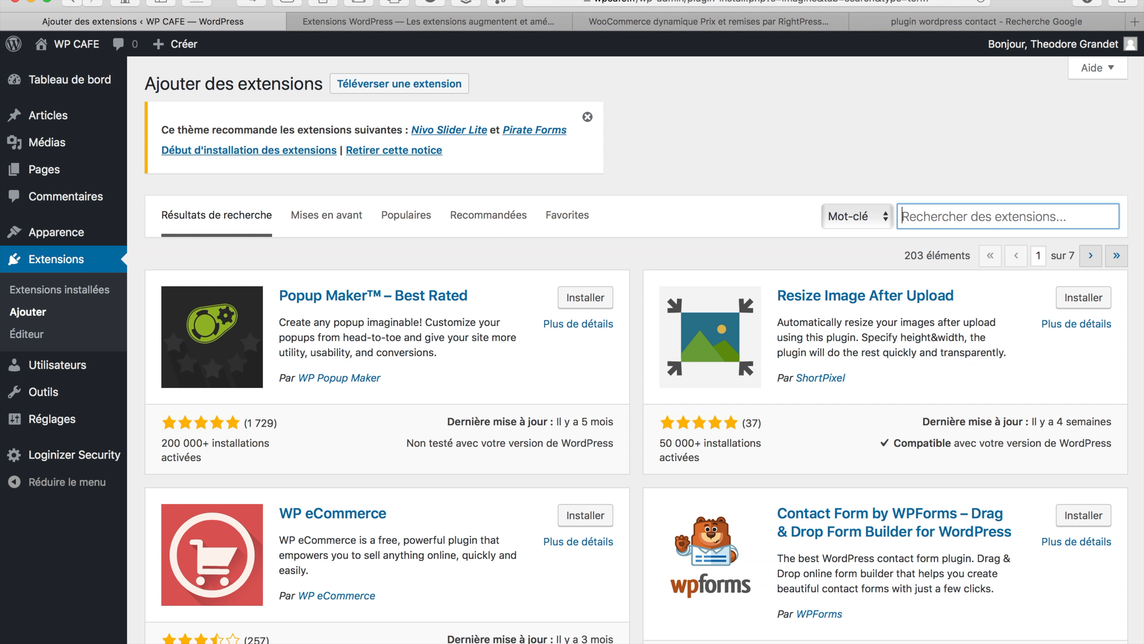
text(co)
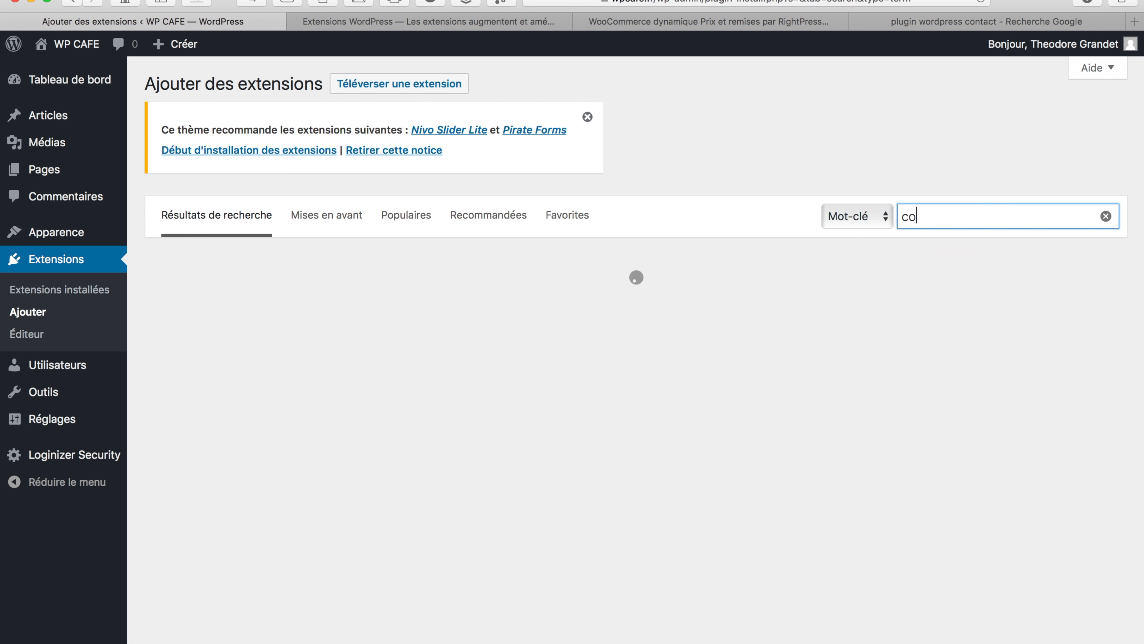
text(ntac)
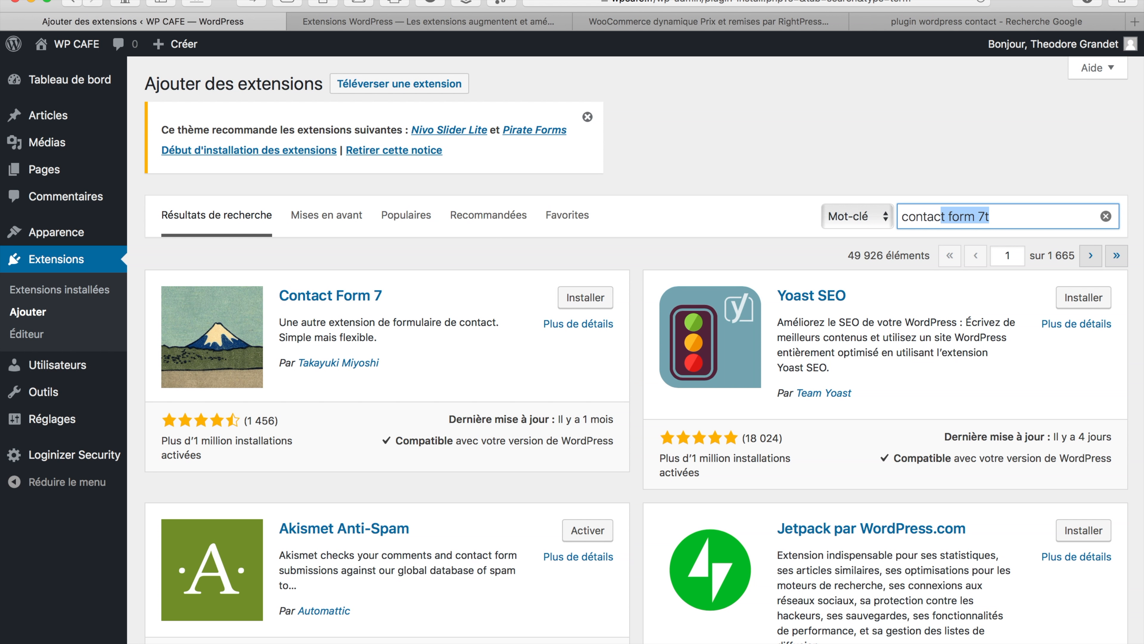
text( form)
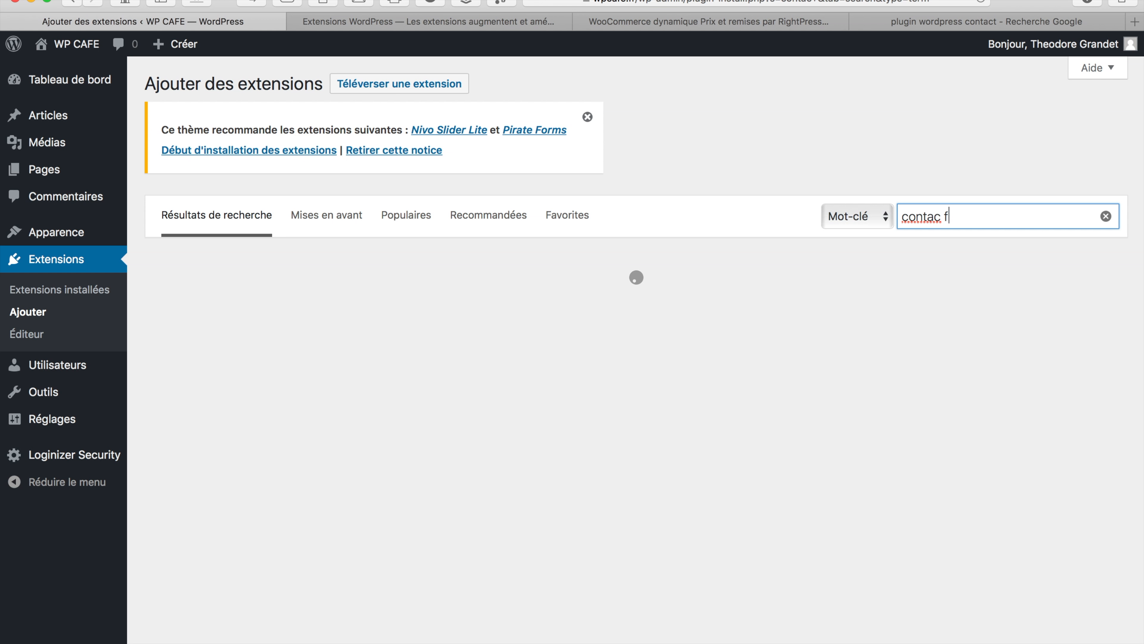
text( 7)
click(938, 215)
text(t)
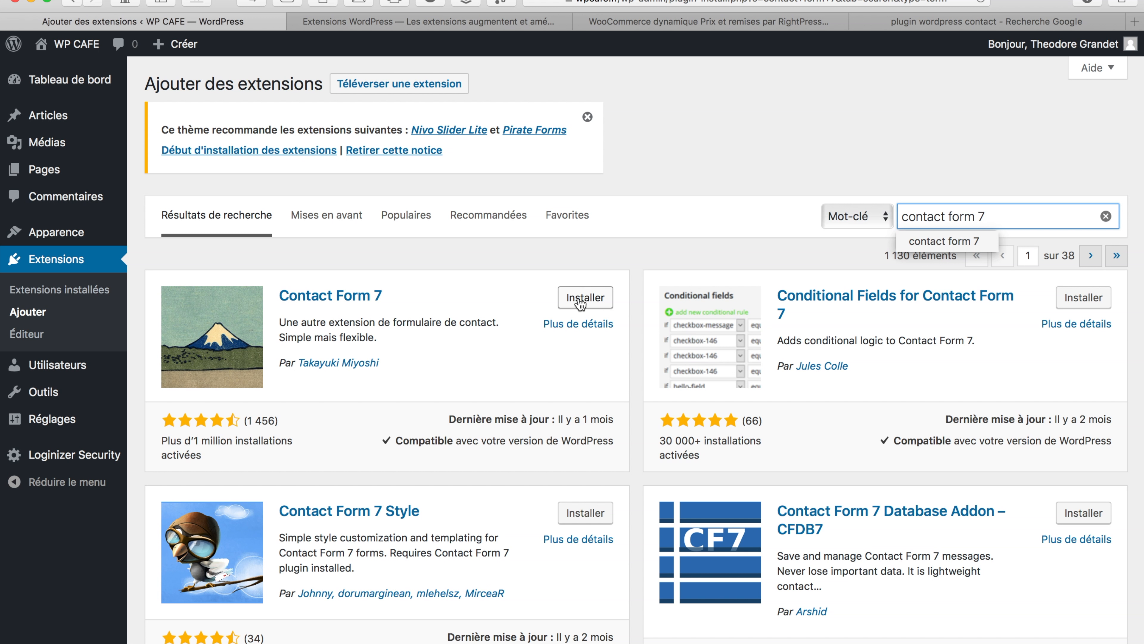
click(404, 89)
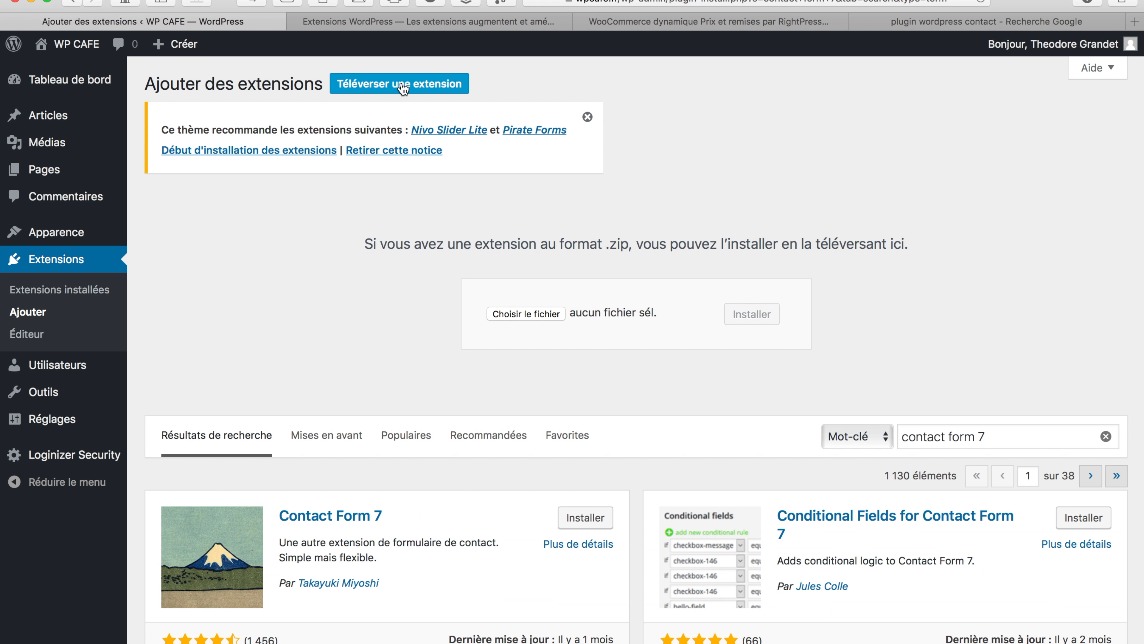
Pick oblique.2.0.8.zip for upload, cancel without uploading, and go to the installed Extensions list
click(521, 318)
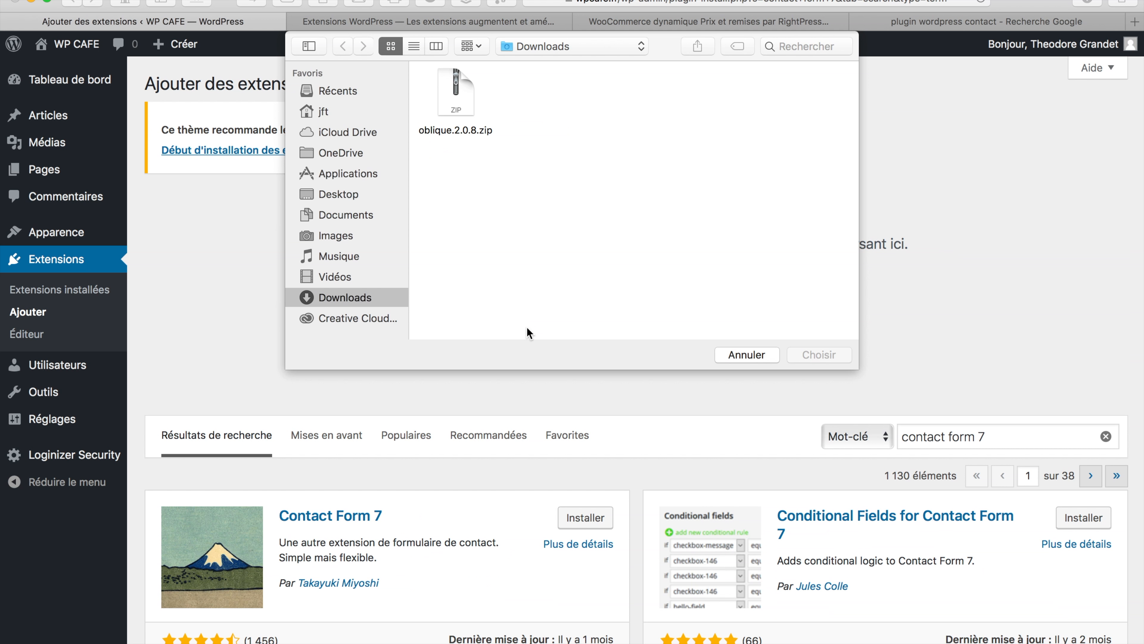
click(454, 99)
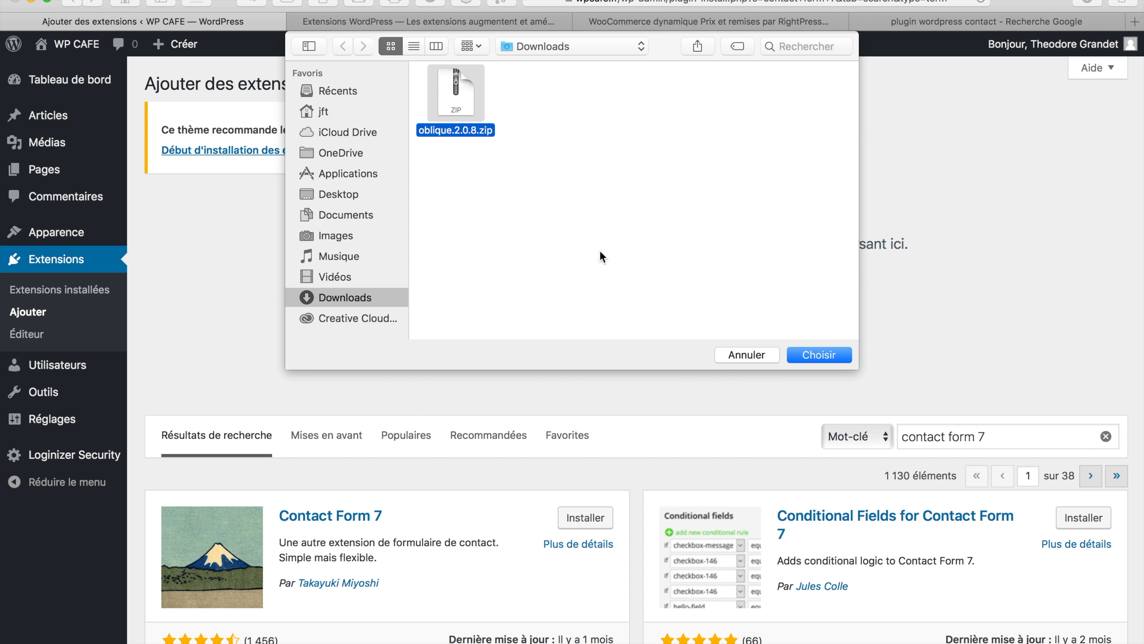
click(756, 354)
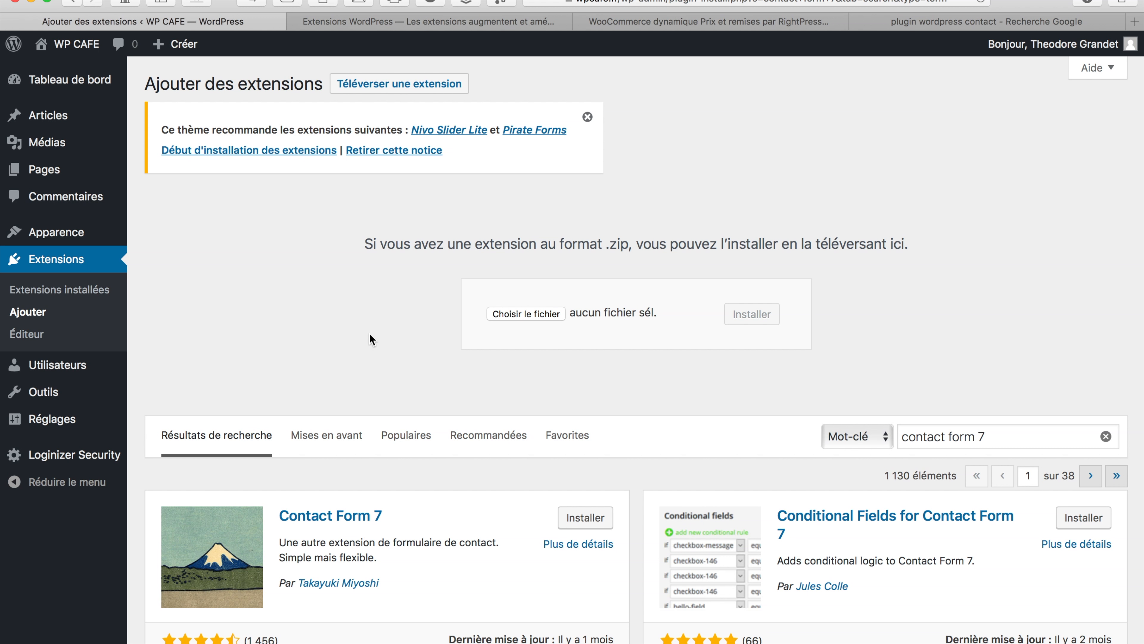
click(72, 265)
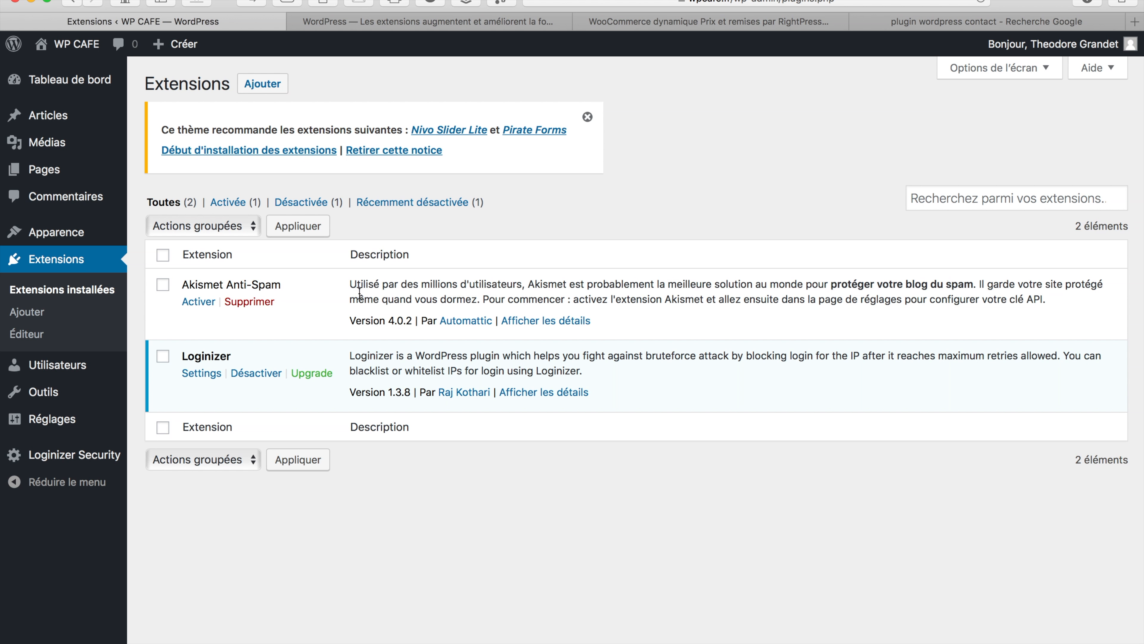
Activate Akismet Anti-Spam and open its API-key sign-up page from its settings
click(197, 301)
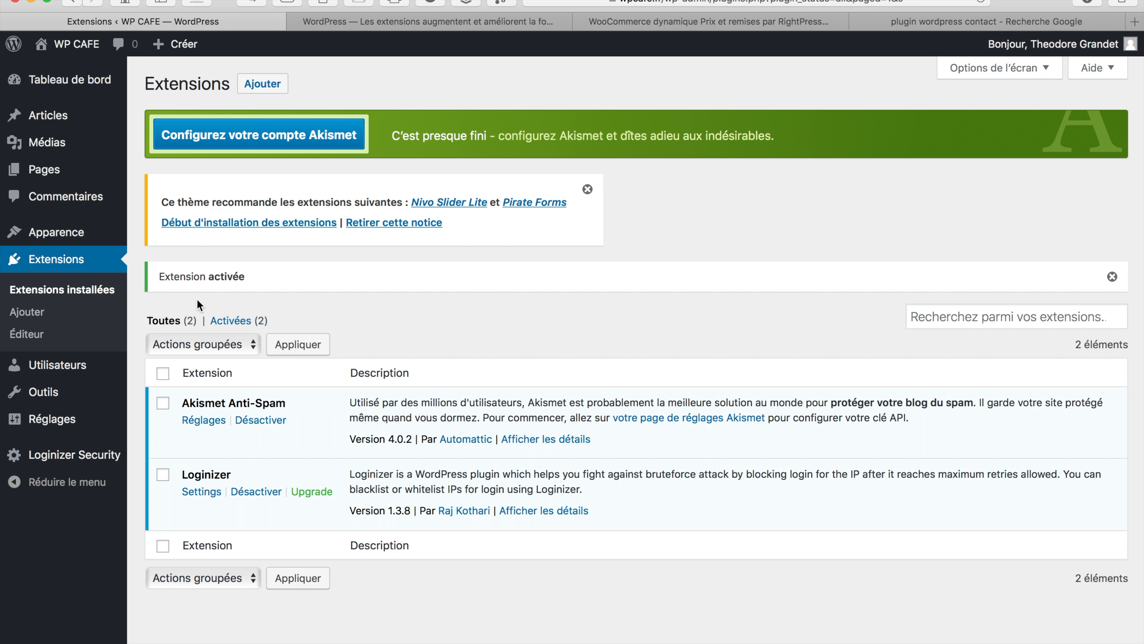
click(205, 418)
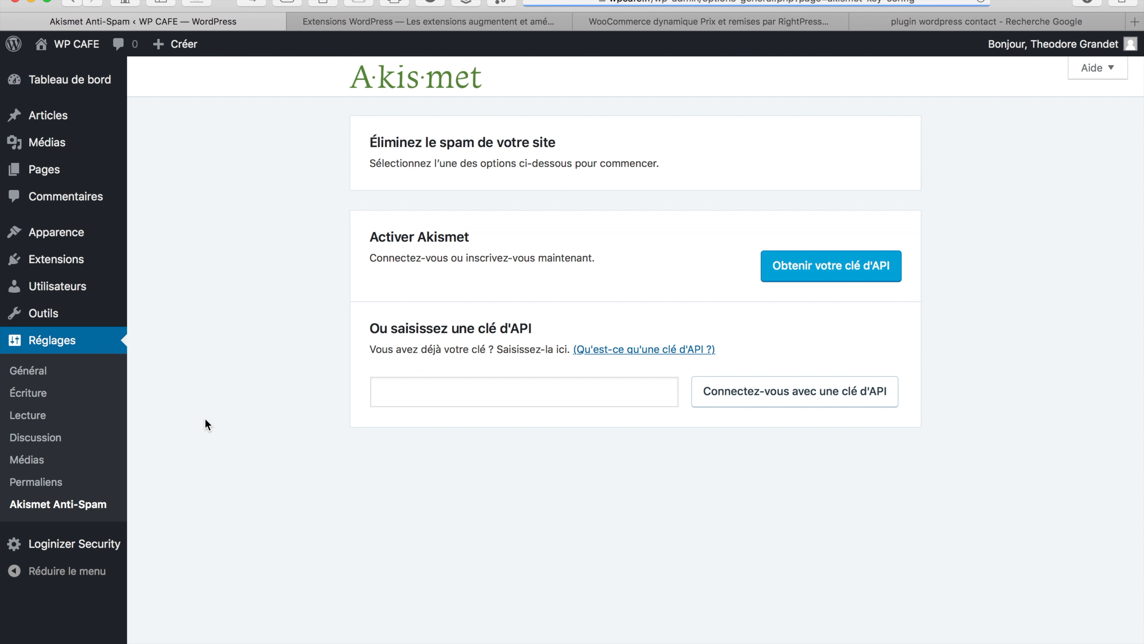
click(770, 265)
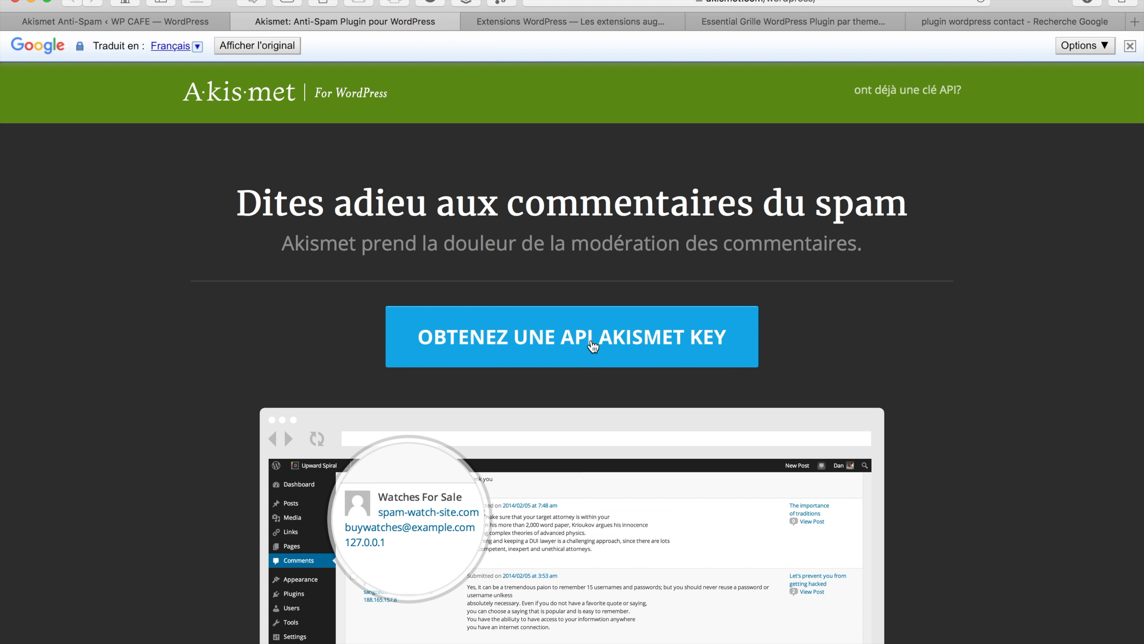
Request an Akismet API key by signing up on WordPress.com with the admin e-mail, a username and a password
click(590, 338)
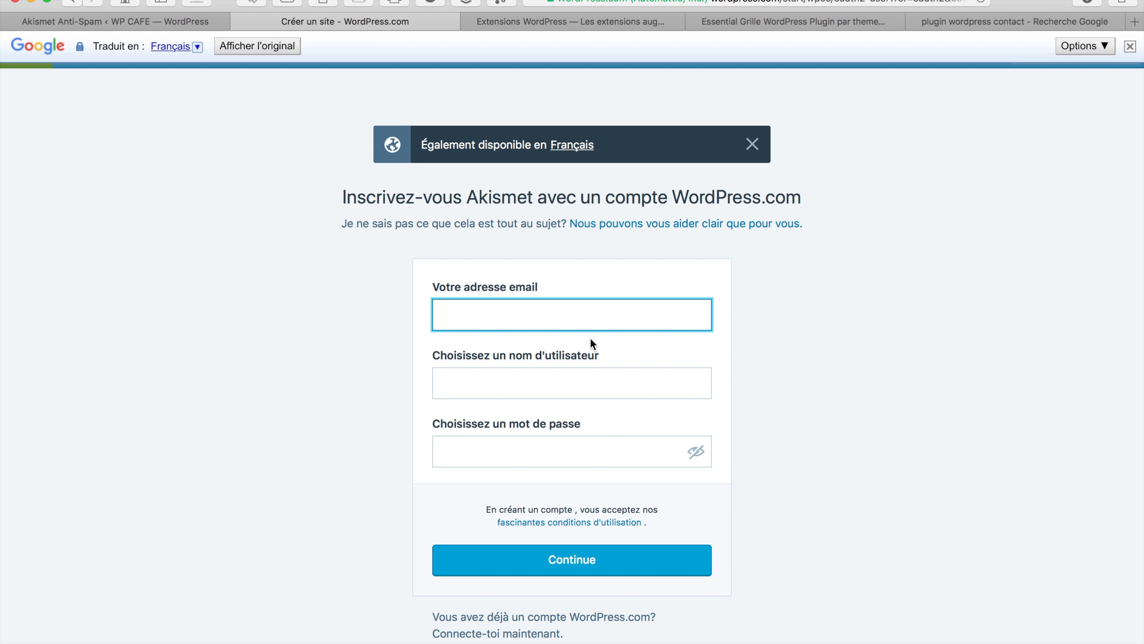
click(532, 379)
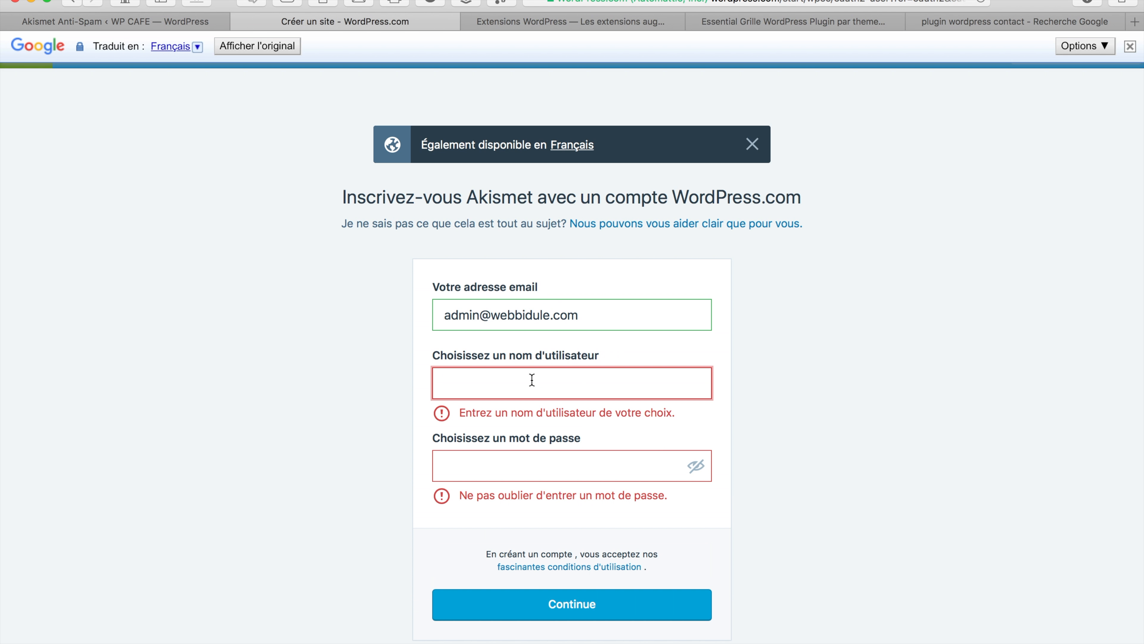
text(w)
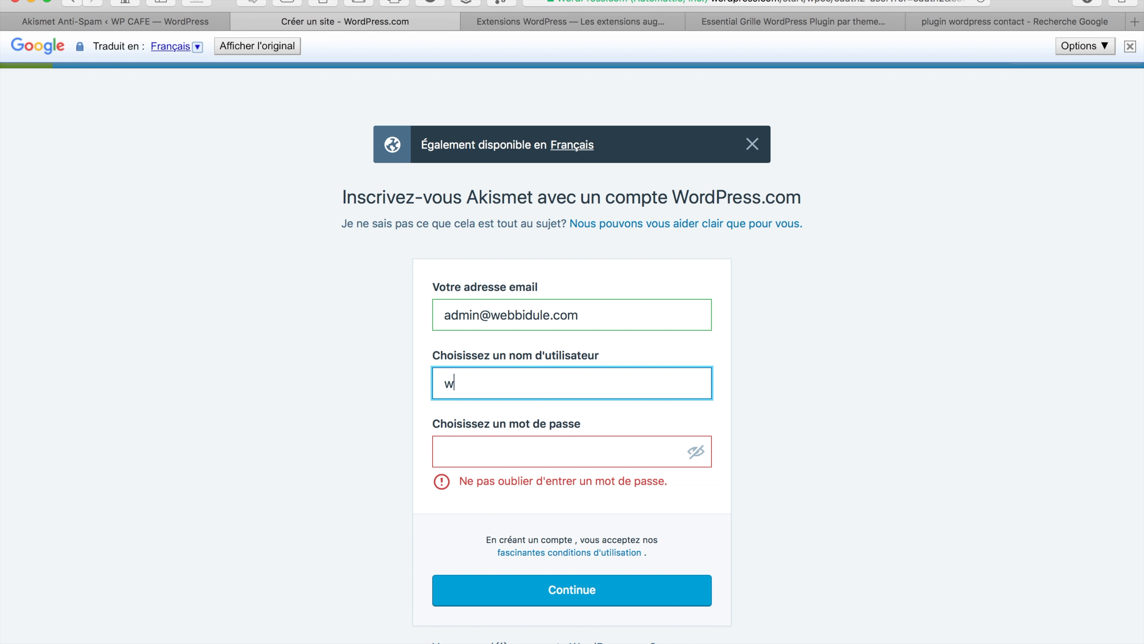
text(ebbidule)
click(481, 450)
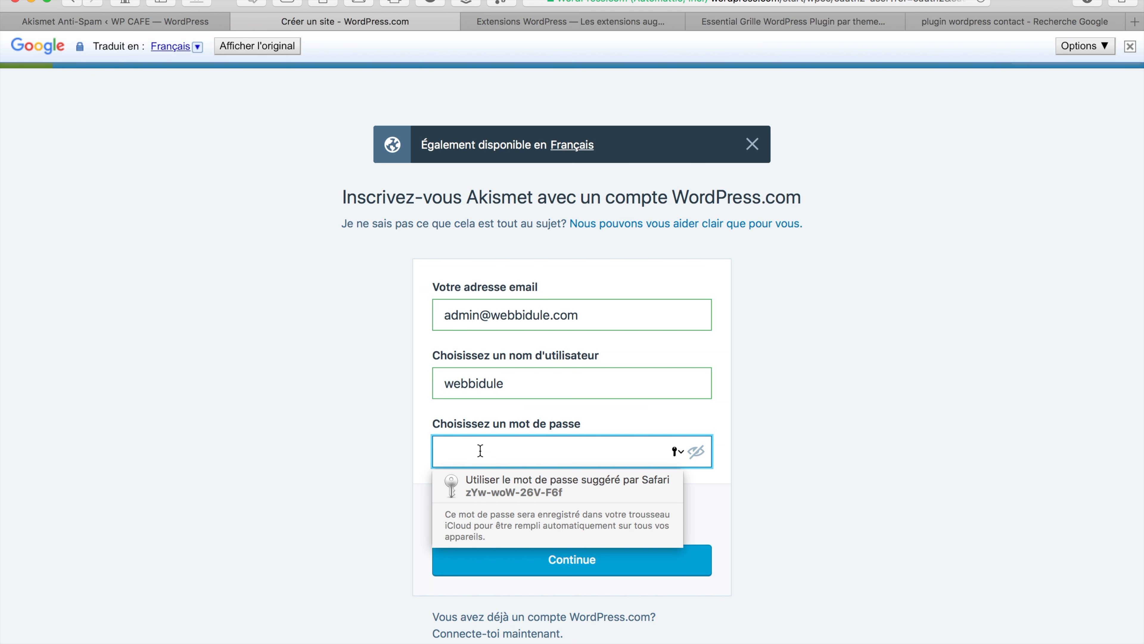
text(••••)
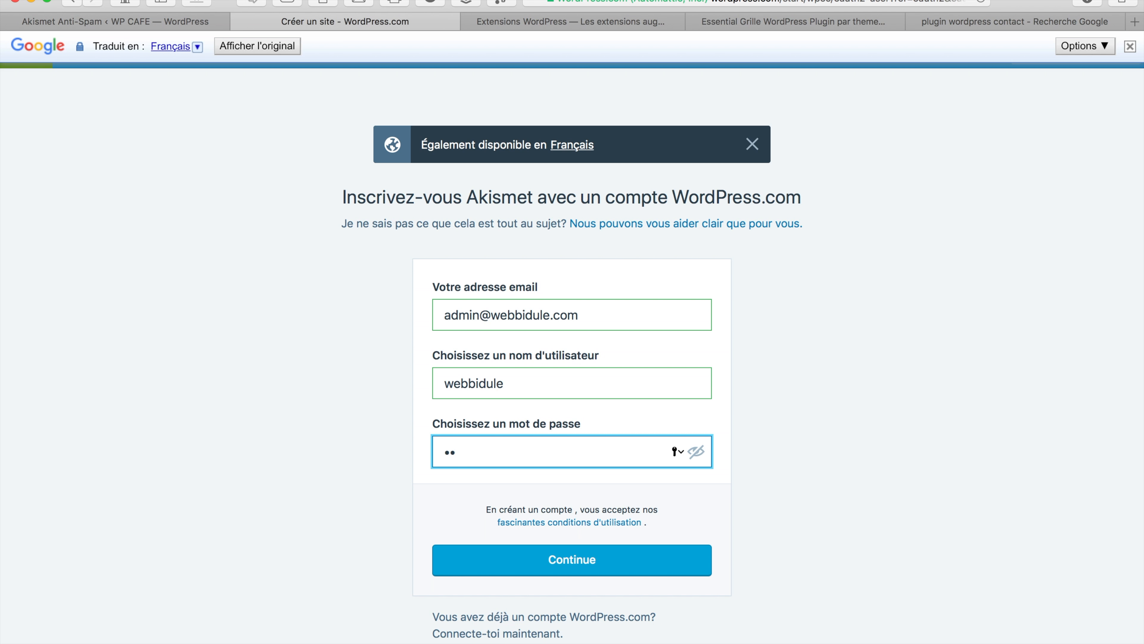
text(•••••)
click(576, 561)
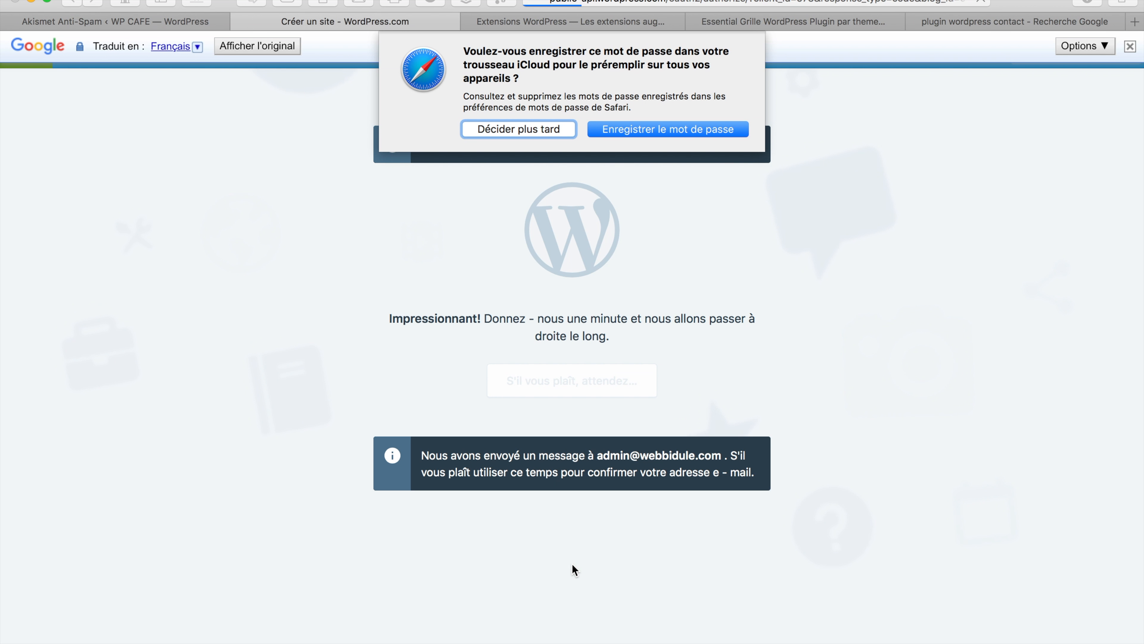
Skip saving the password and create a free Akismet Personal subscription priced at €0.00 per year
click(546, 132)
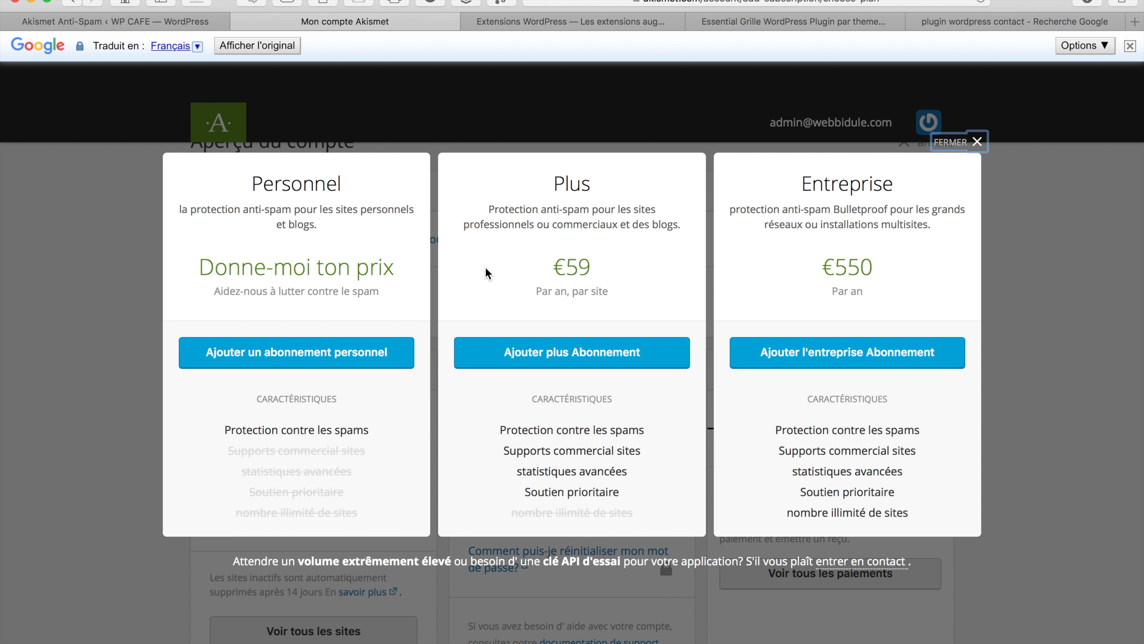
click(312, 356)
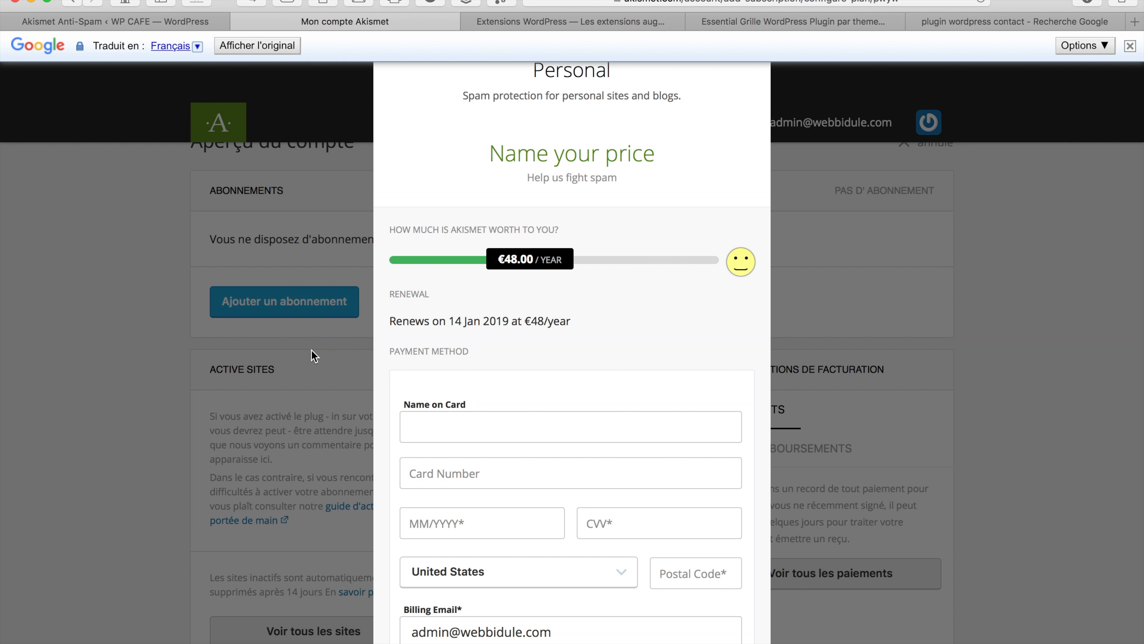
drag(531, 261, 426, 261)
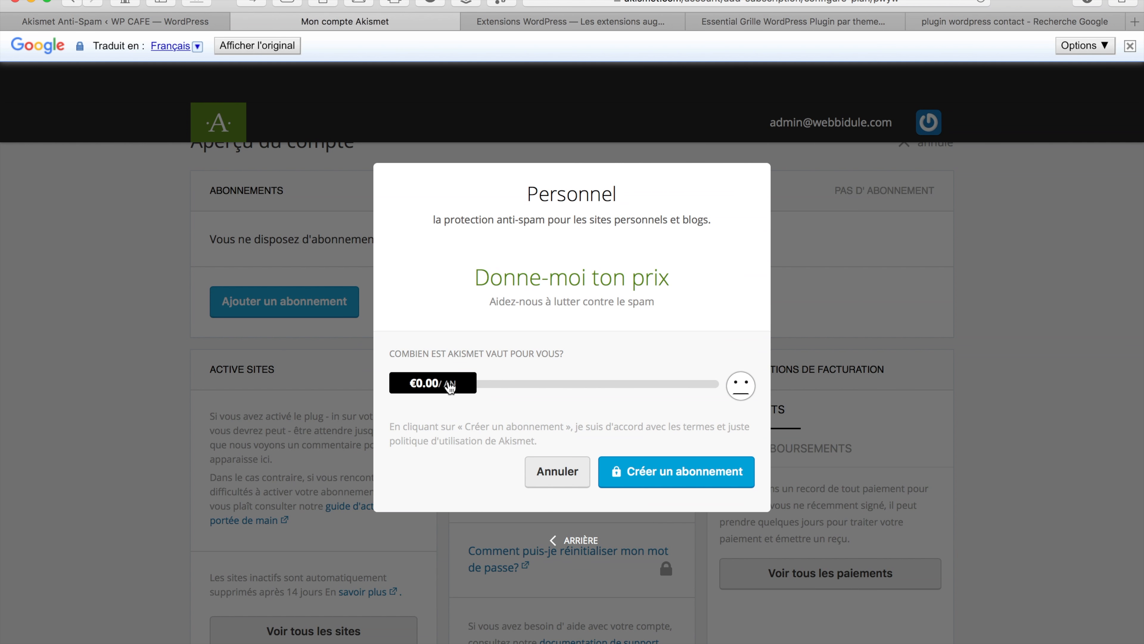
mouse_move(450, 386)
click(671, 473)
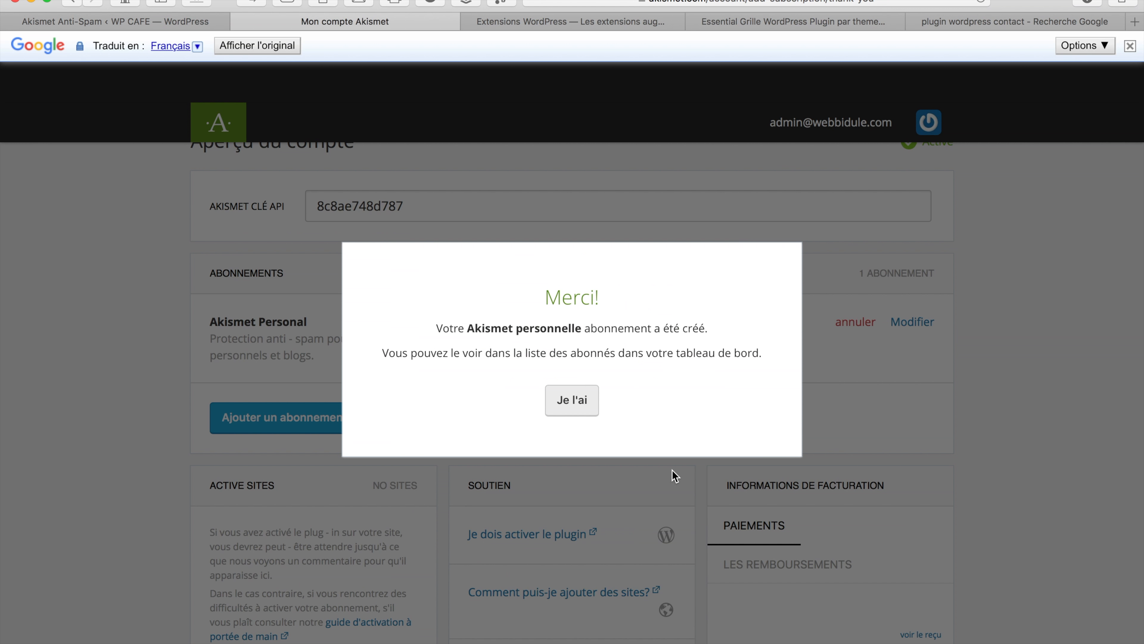
click(582, 399)
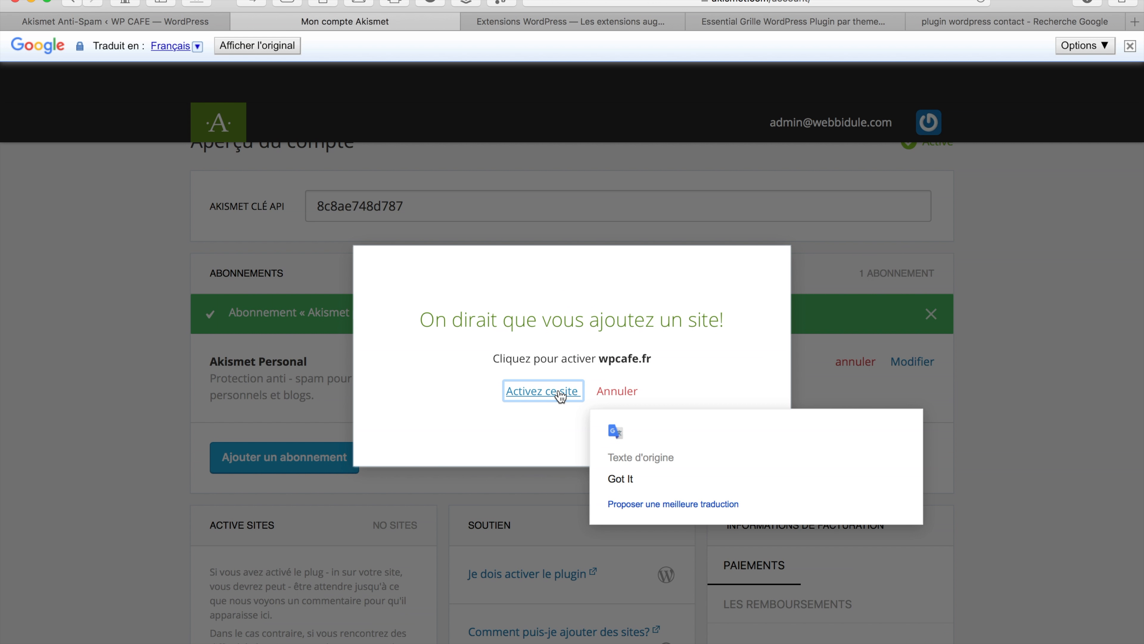
Activate Akismet for wpcafe.fr, save its settings, and return to the installed plugins list
click(560, 395)
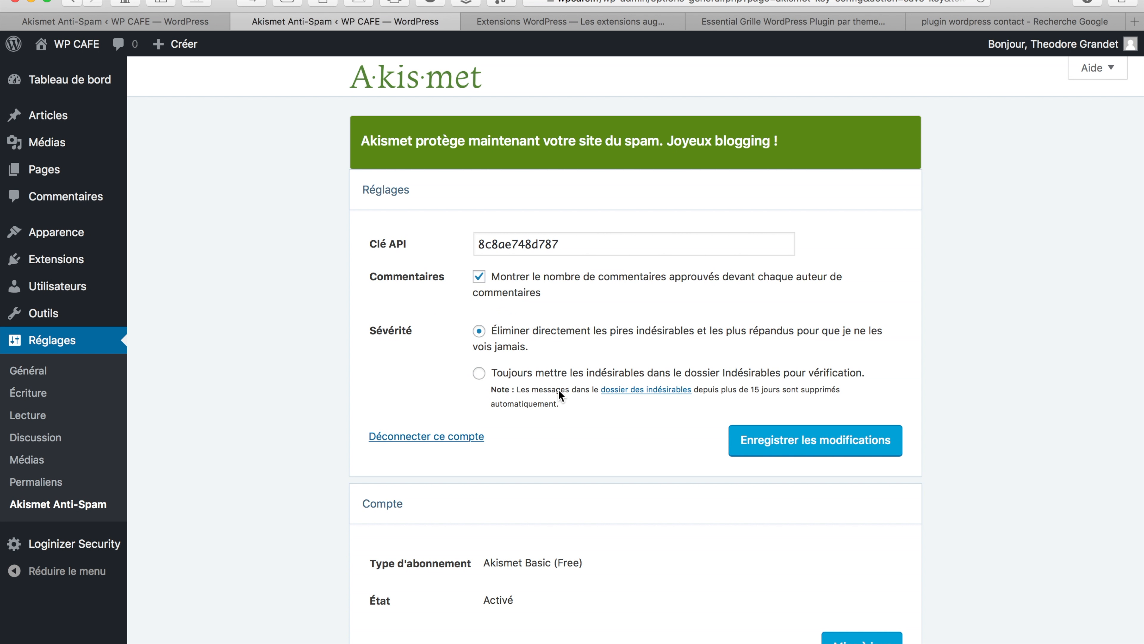
click(811, 444)
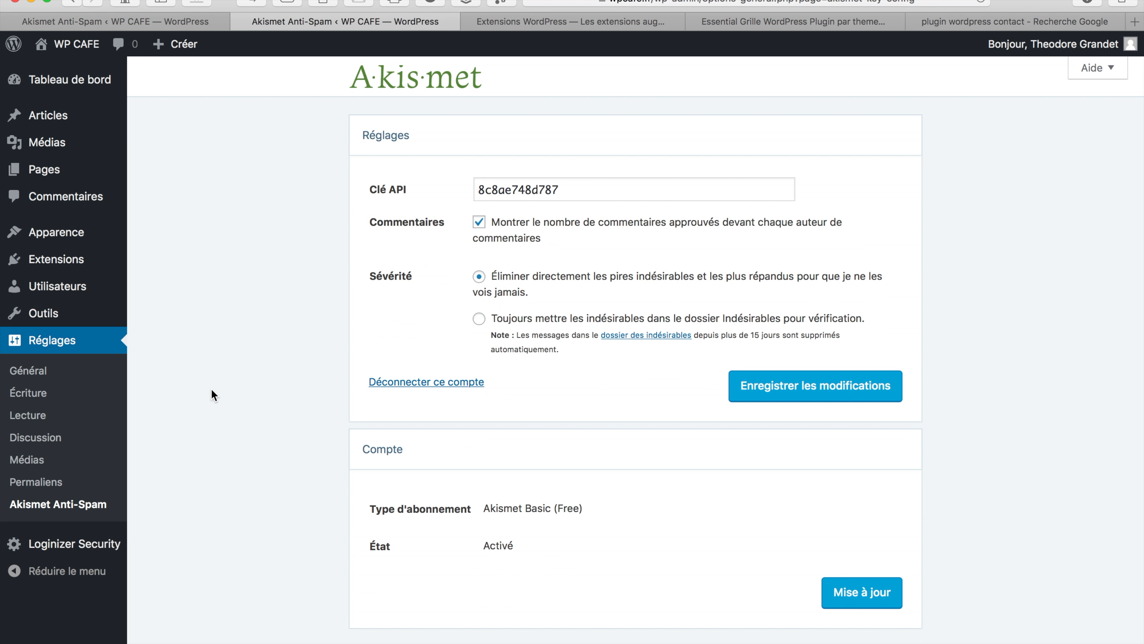
click(52, 260)
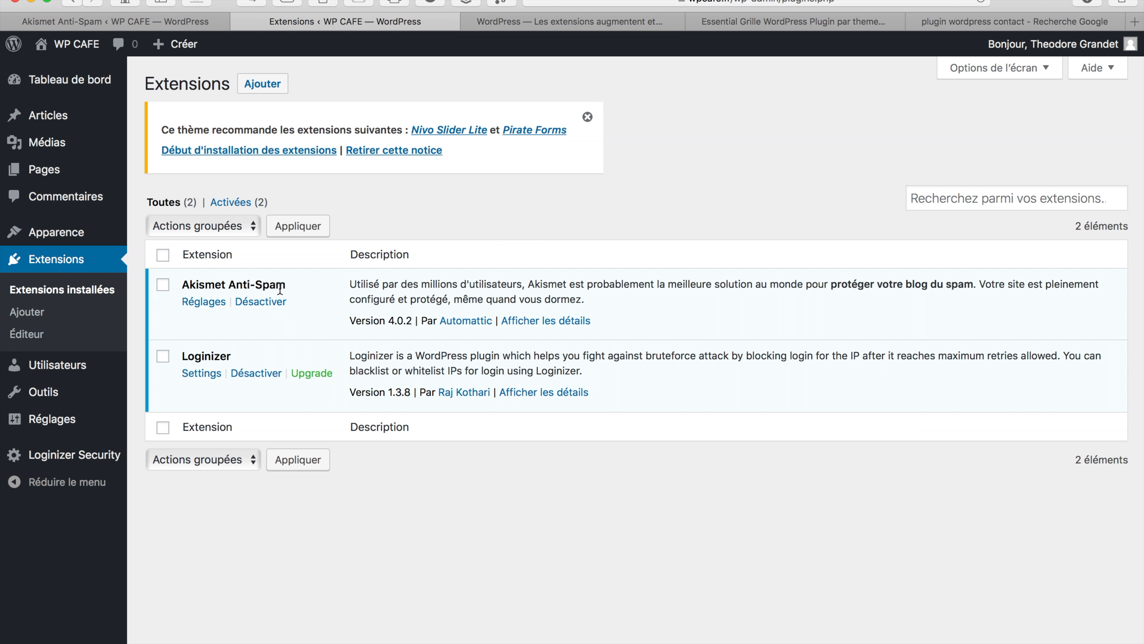
Install and activate the Jetpack plugin from the Add Plugins page
click(255, 84)
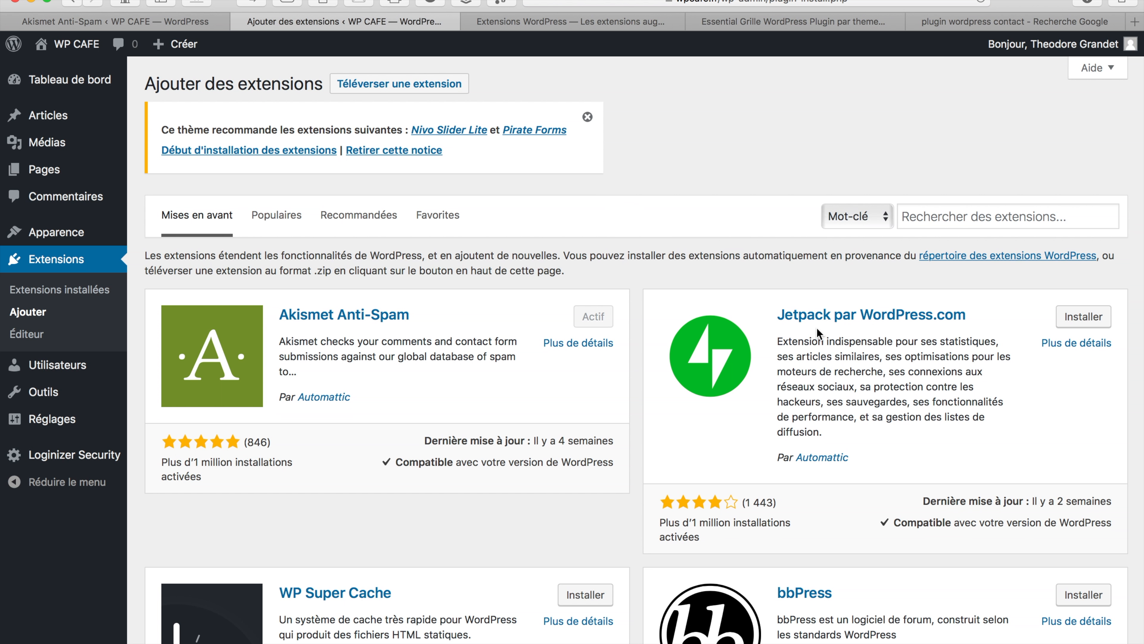
click(1078, 321)
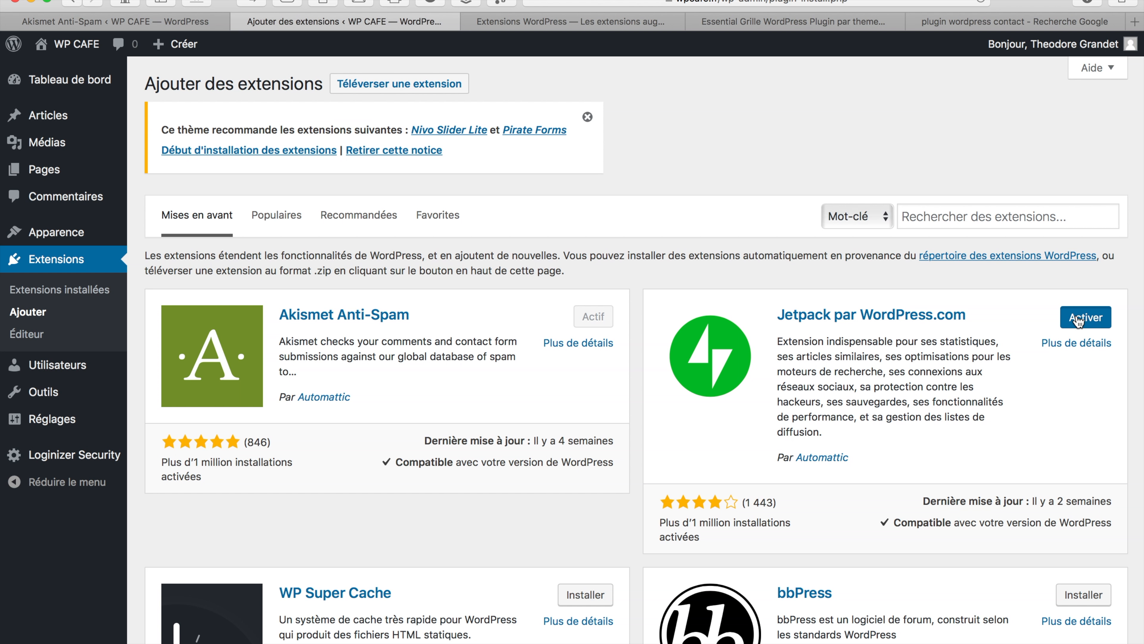
click(1078, 321)
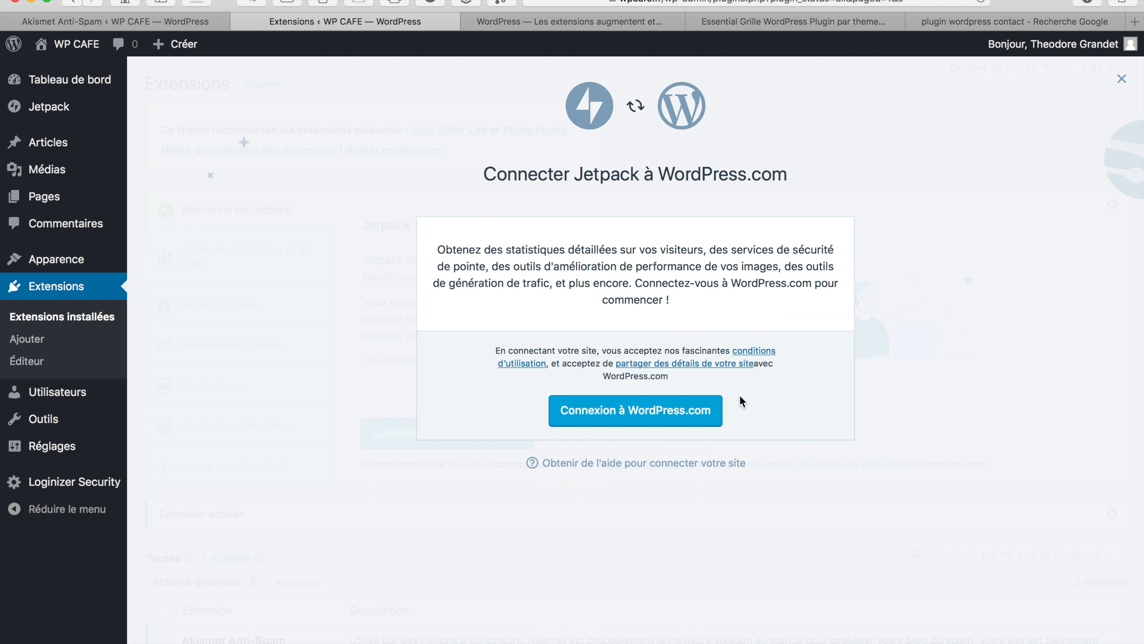
Start connecting the WP CAFE site to WordPress.com from the Jetpack prompt
click(654, 414)
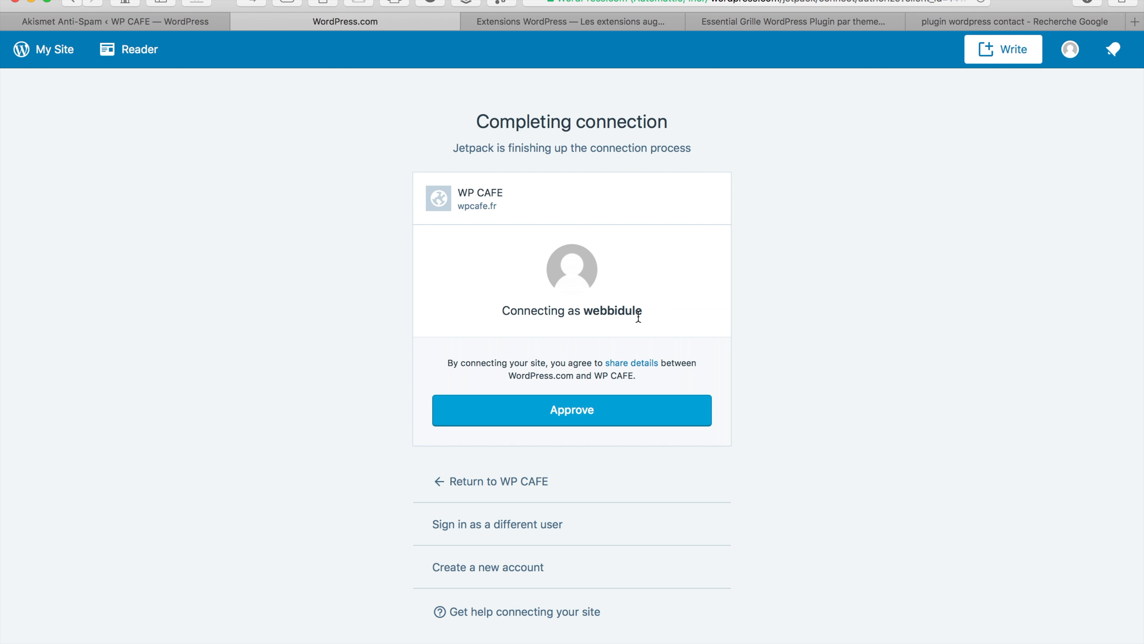
Approve the WP CAFE connection and continue with the free Jetpack plan
click(585, 414)
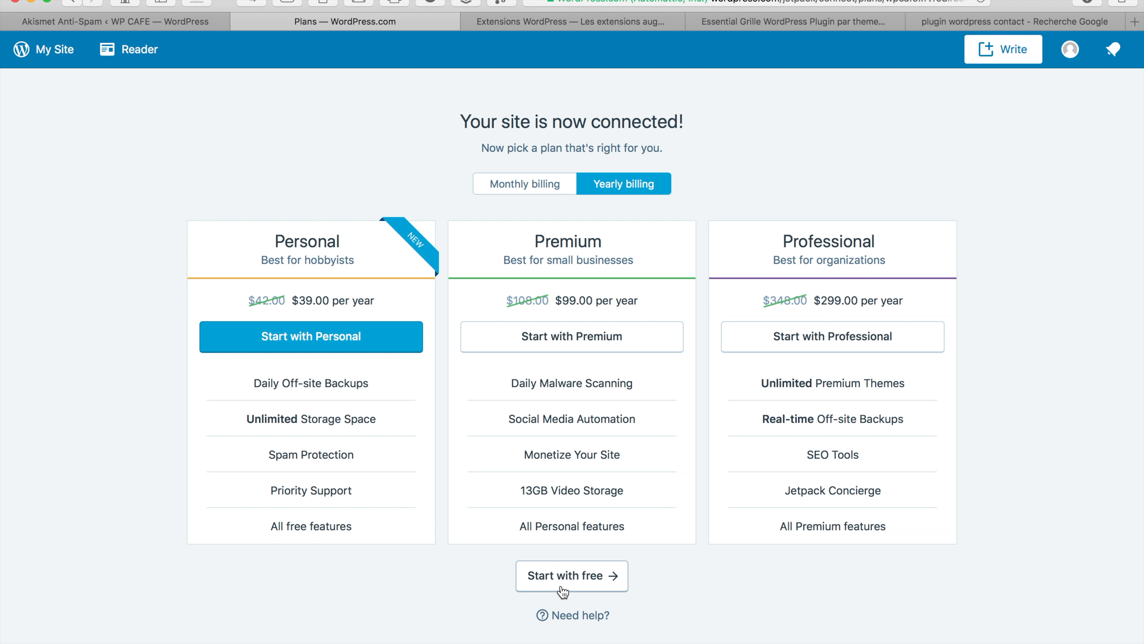
click(574, 578)
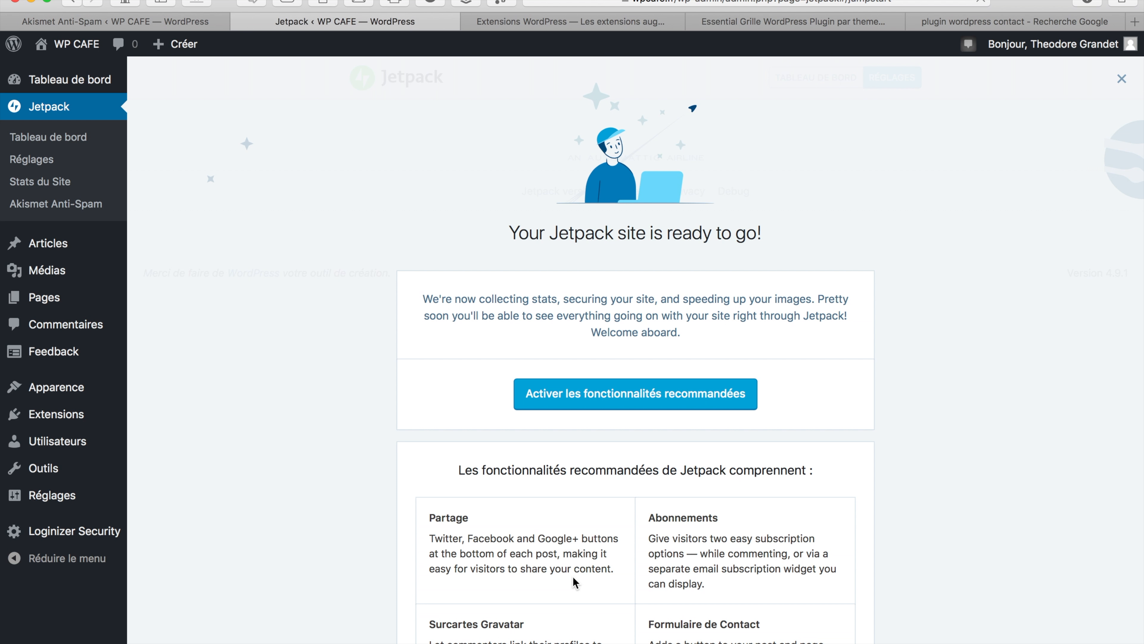
Turn on Jetpack's recommended features
click(611, 395)
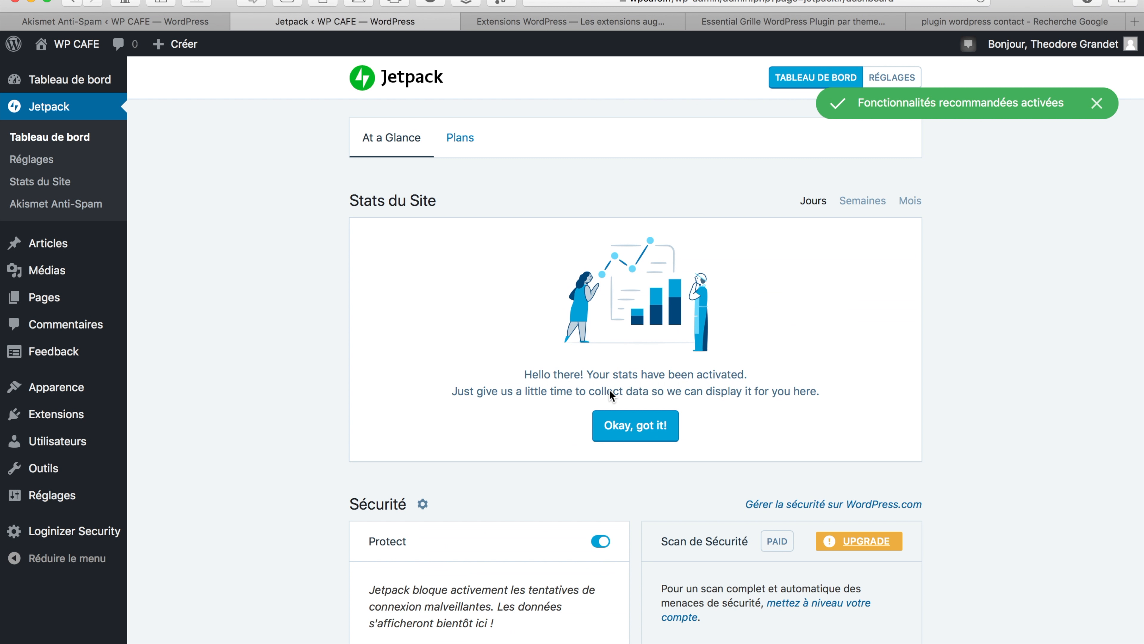
scroll(608, 391, down, 10)
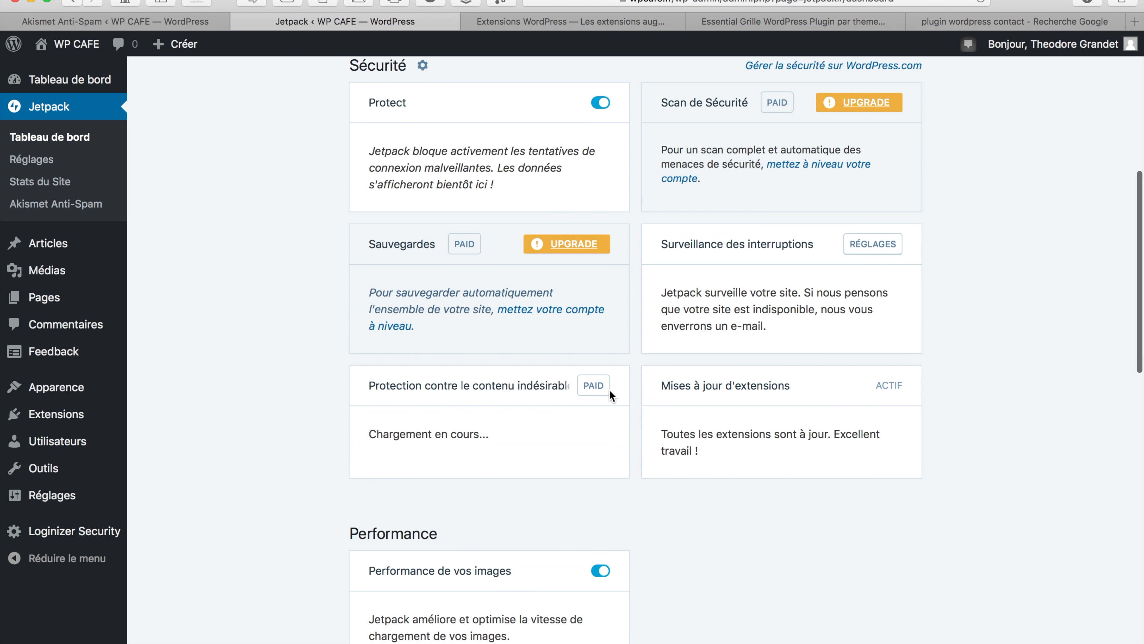
scroll(608, 389, down, 1)
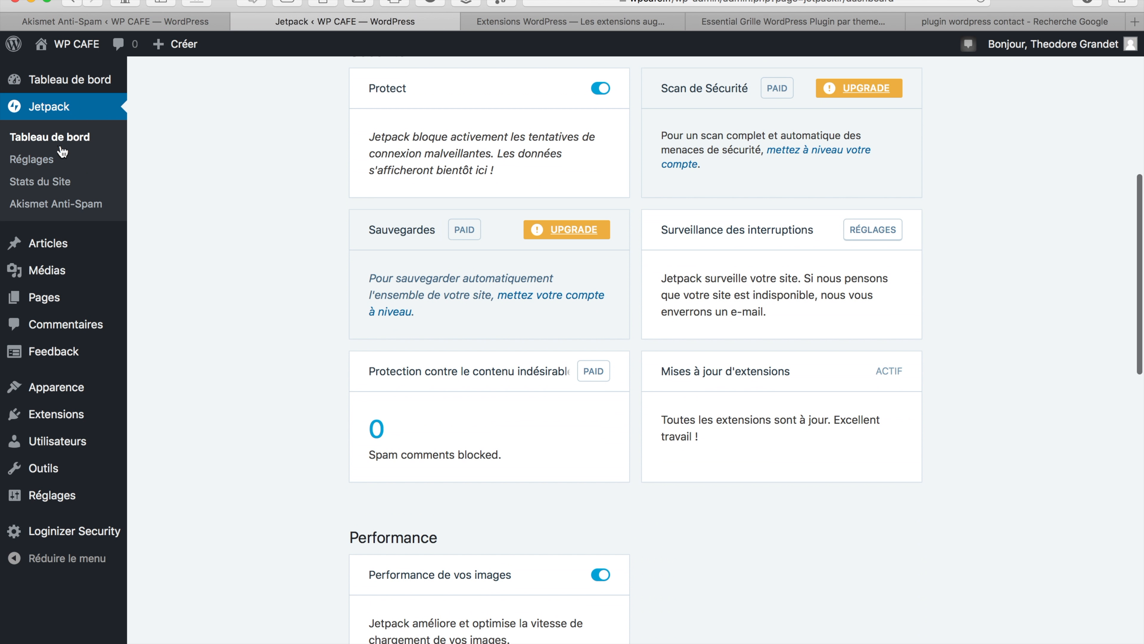
Review Jetpack's Sharing, Discussion, Traffic and Security settings, then go back to the installed plugins list
click(46, 162)
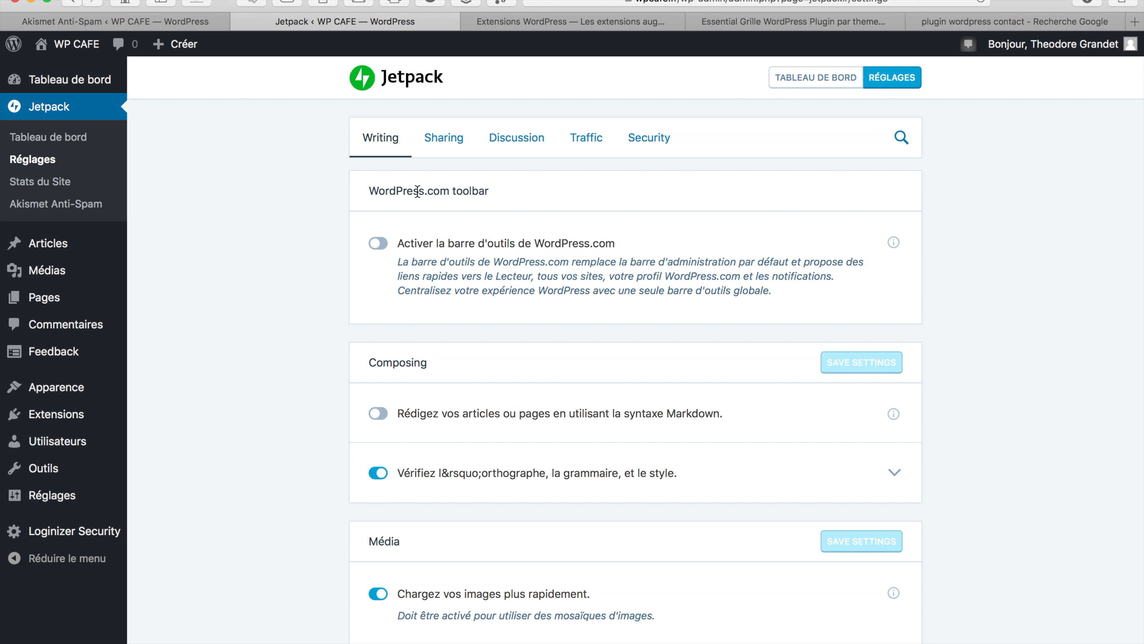
scroll(469, 199, down, 8)
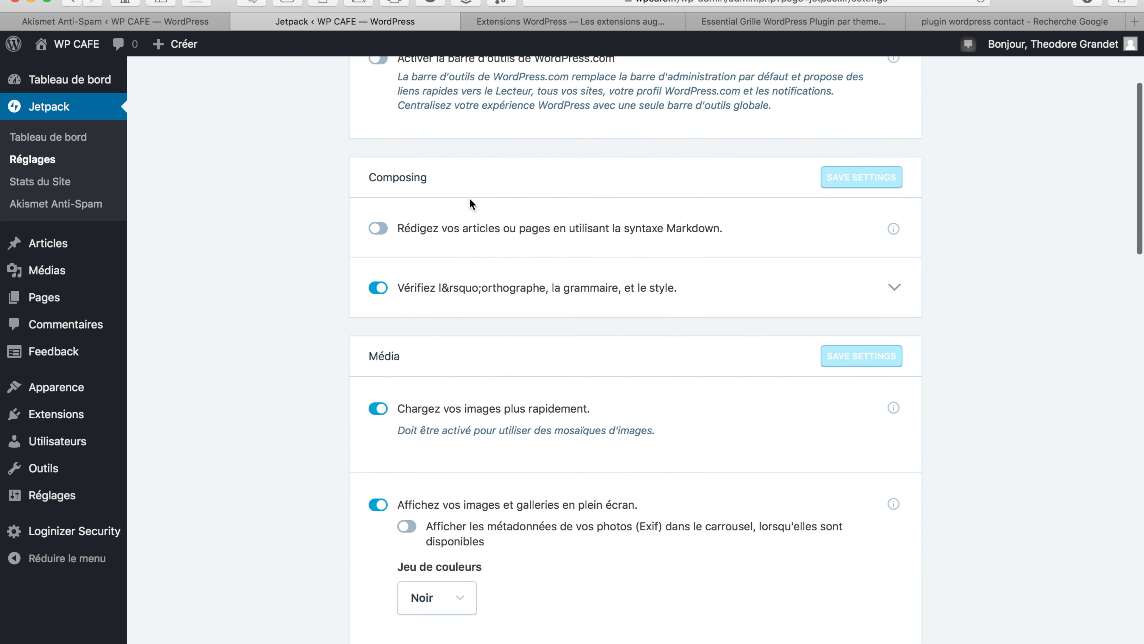
scroll(470, 199, up, 6)
scroll(470, 200, up, 3)
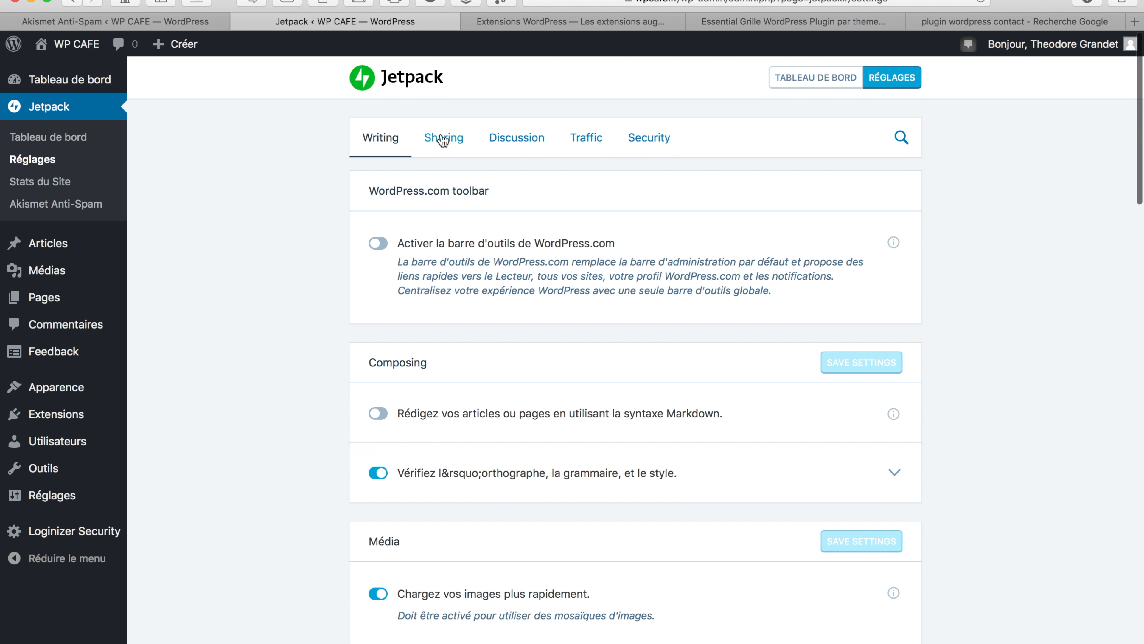
click(442, 138)
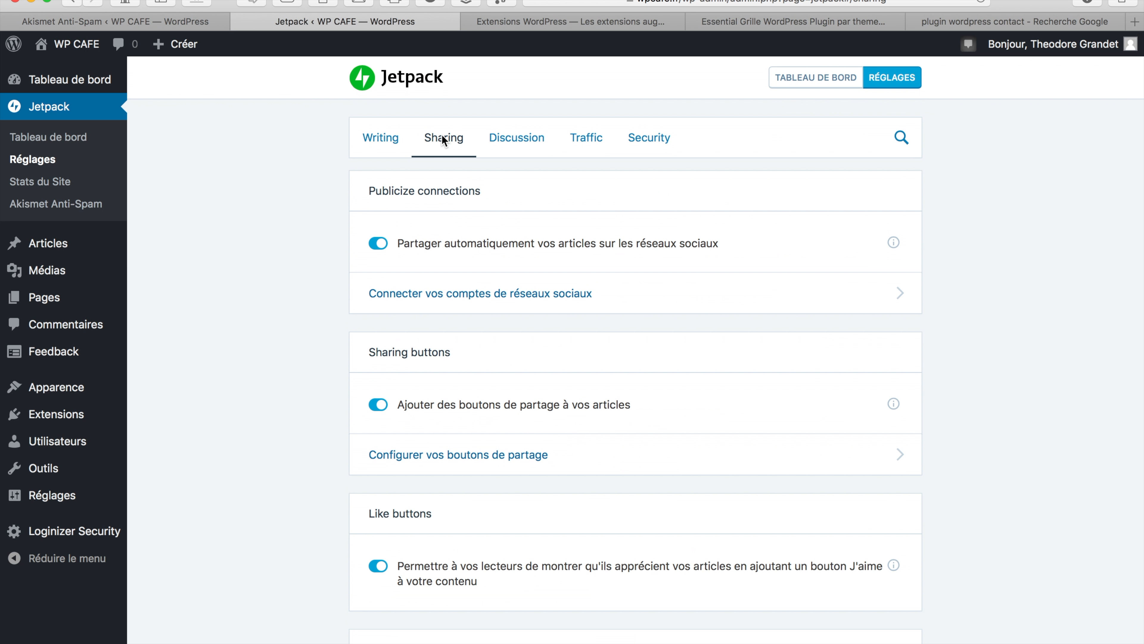
click(508, 138)
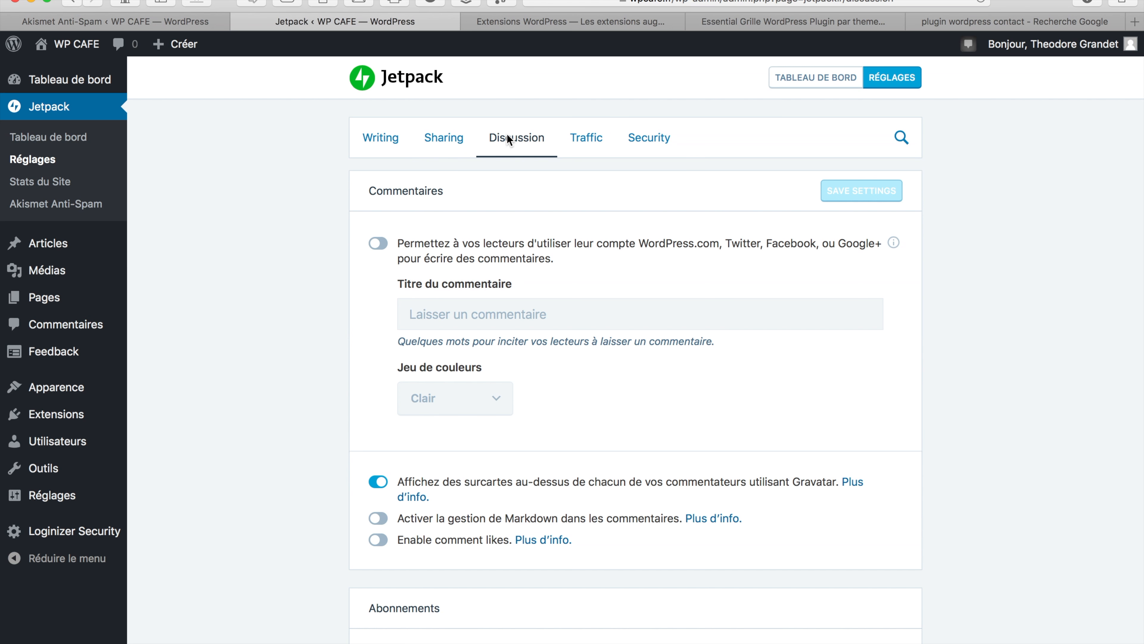
click(586, 139)
click(655, 141)
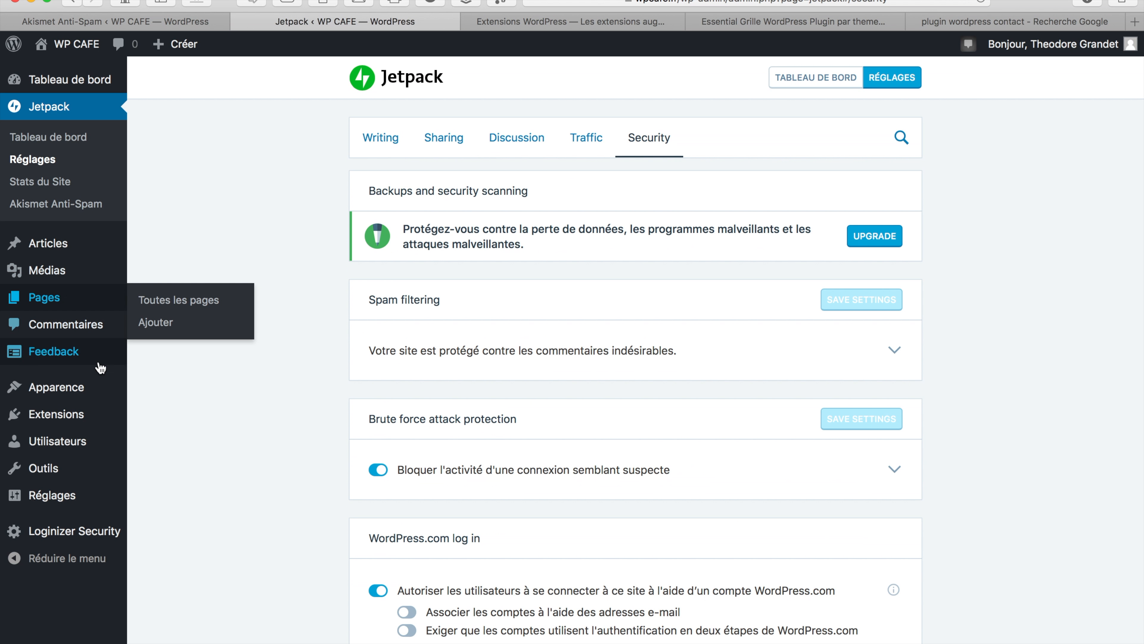
mouse_move(62, 378)
click(65, 415)
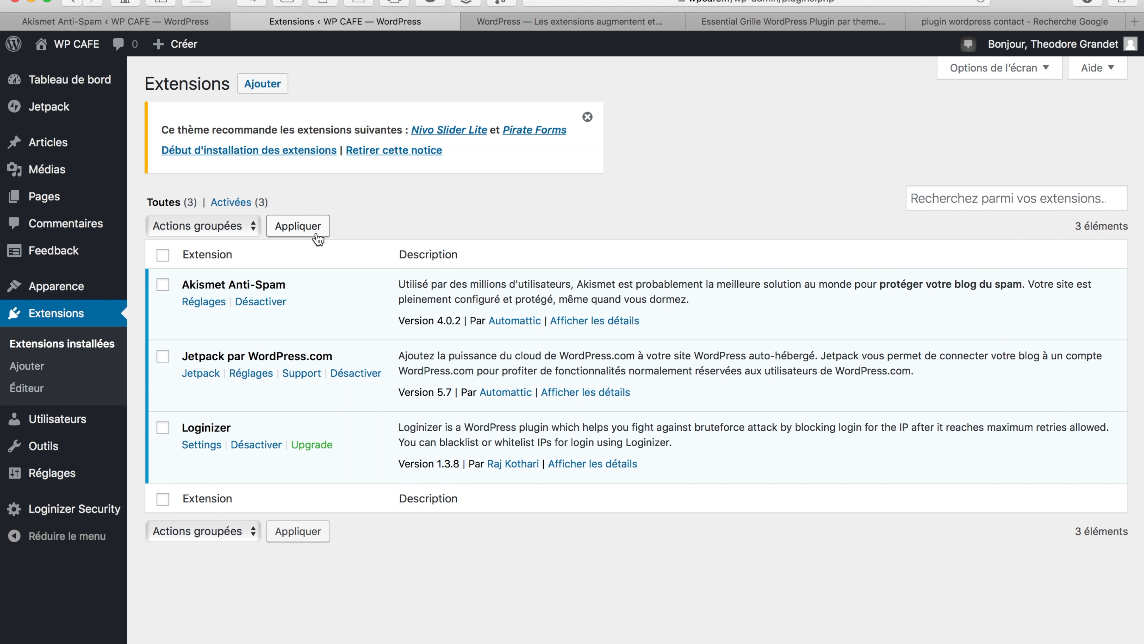
Open the Add Plugins page and bring the WP Super Cache card into view
click(270, 81)
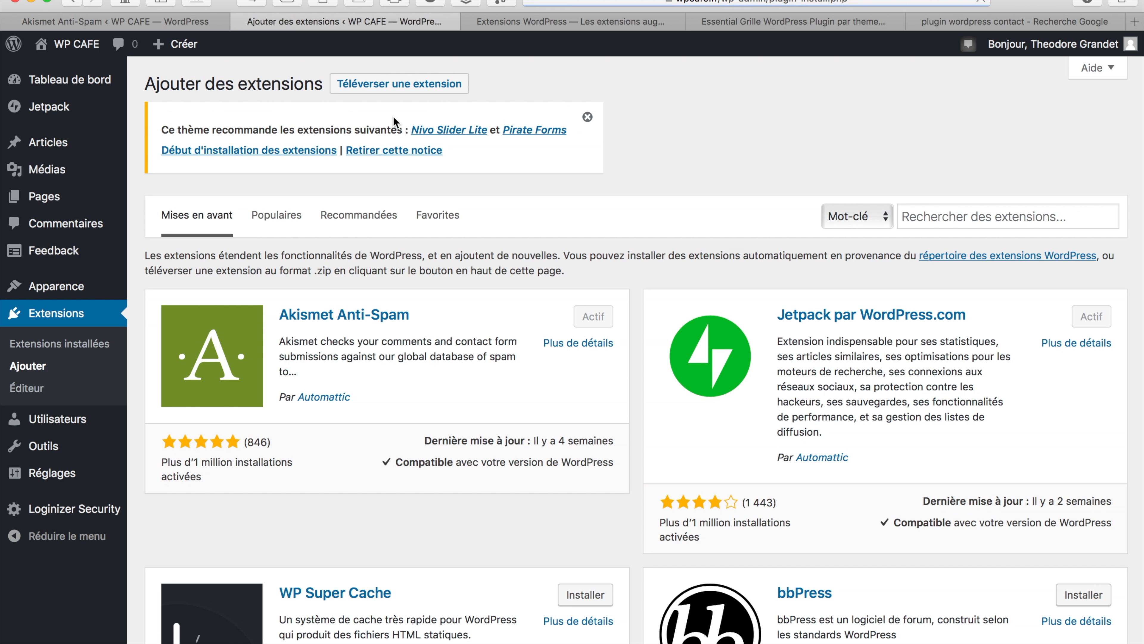
scroll(394, 115, down, 10)
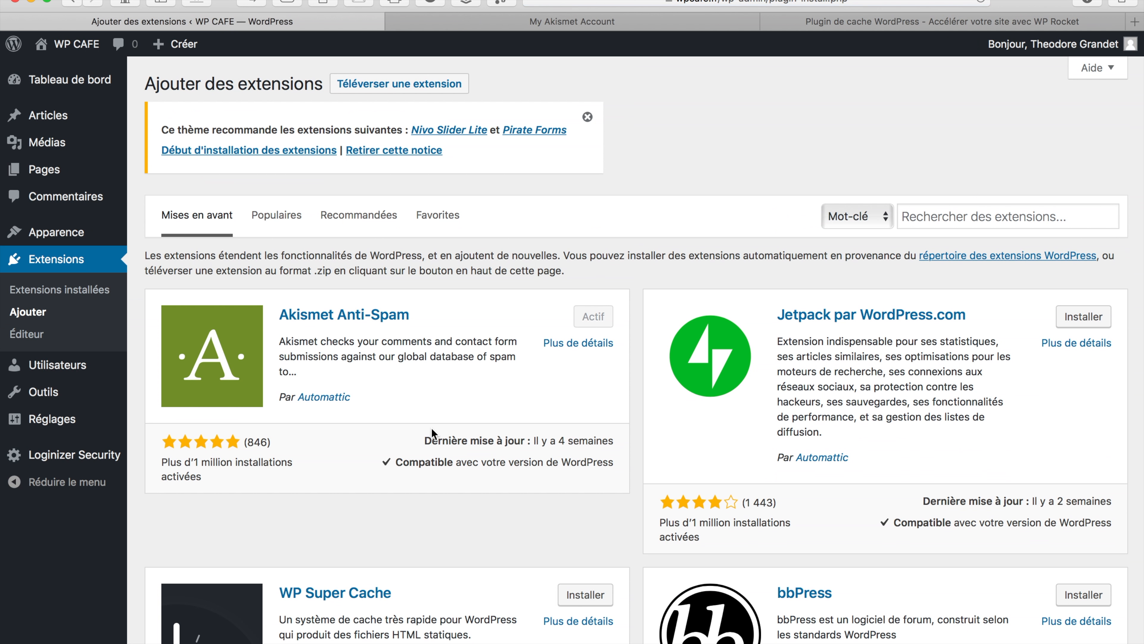
scroll(372, 551, down, 6)
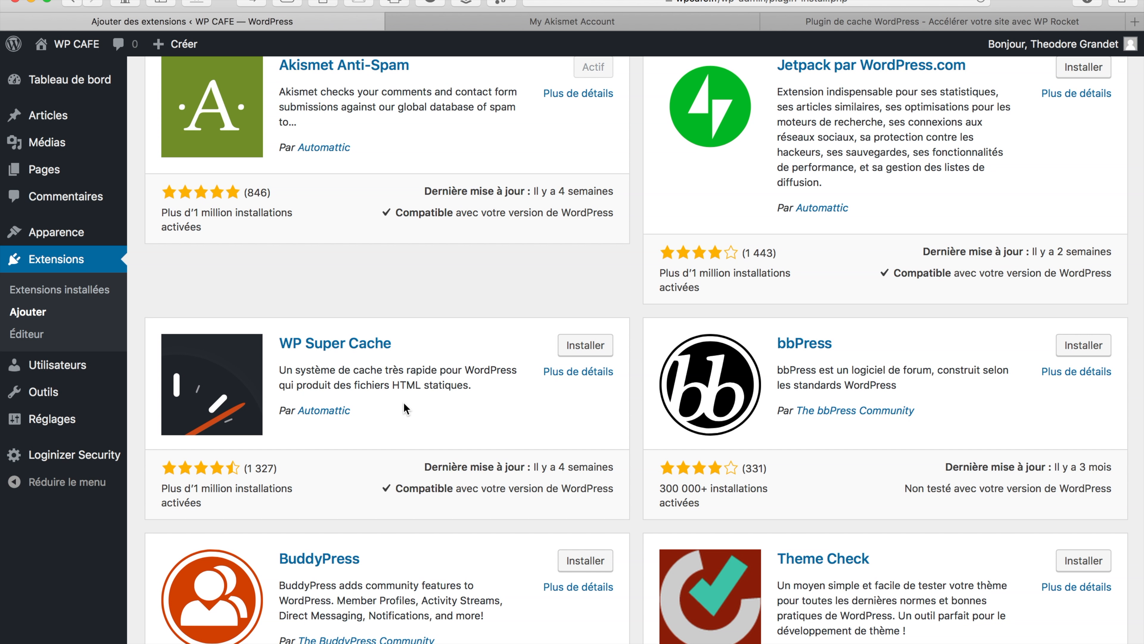
Install and activate the WP Super Cache plugin
click(586, 349)
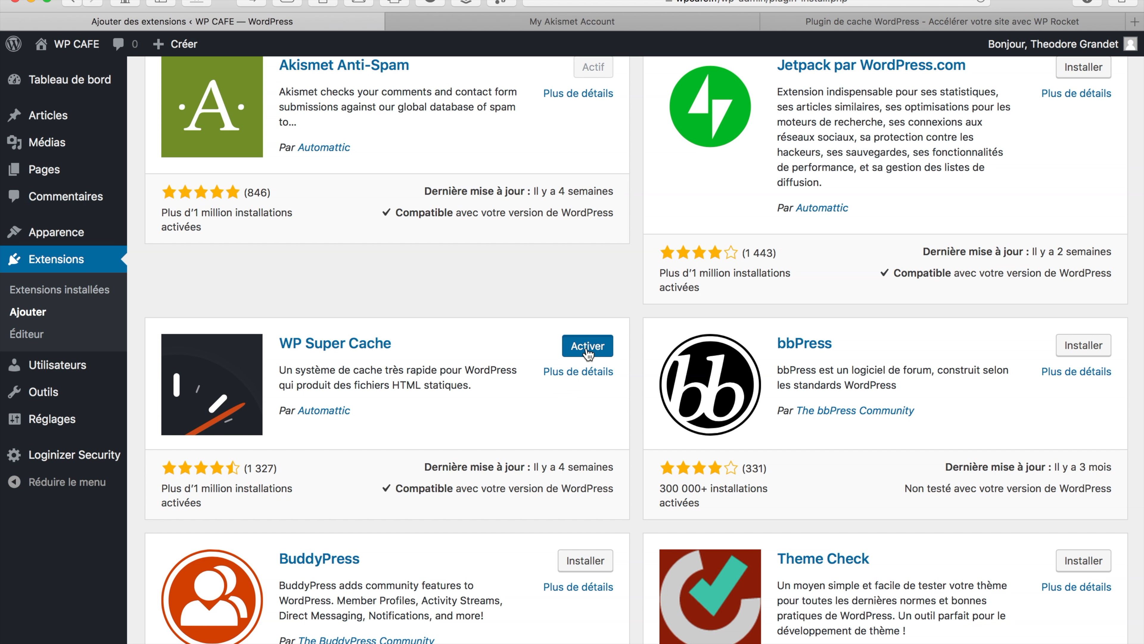
click(588, 354)
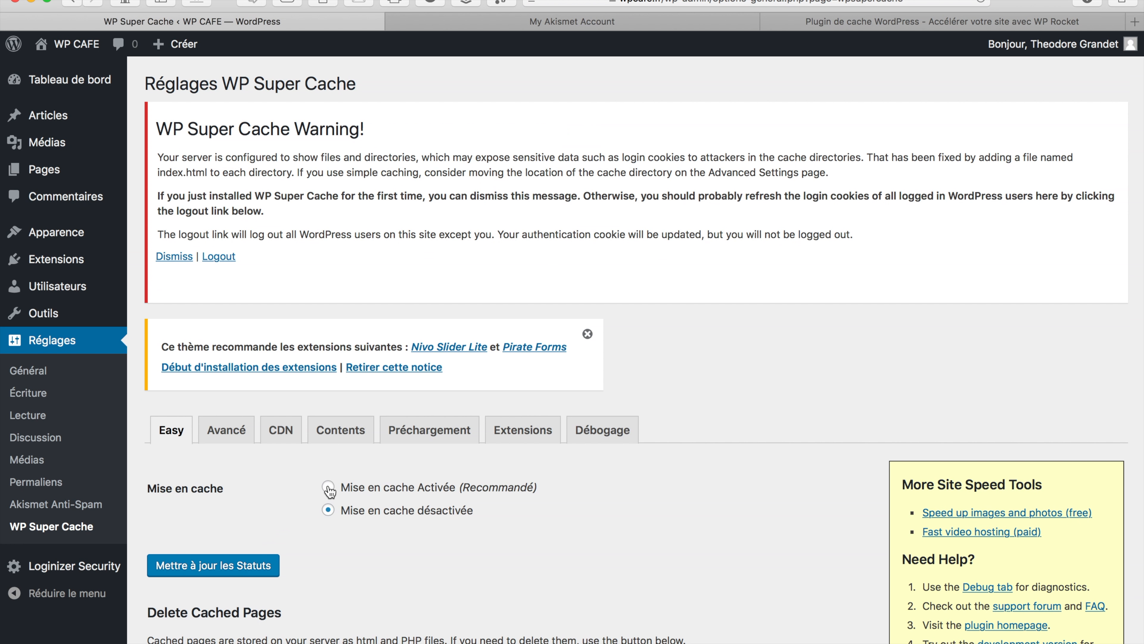
Turn on WP Super Cache caching, then browse its Advanced and CDN settings tabs
click(247, 567)
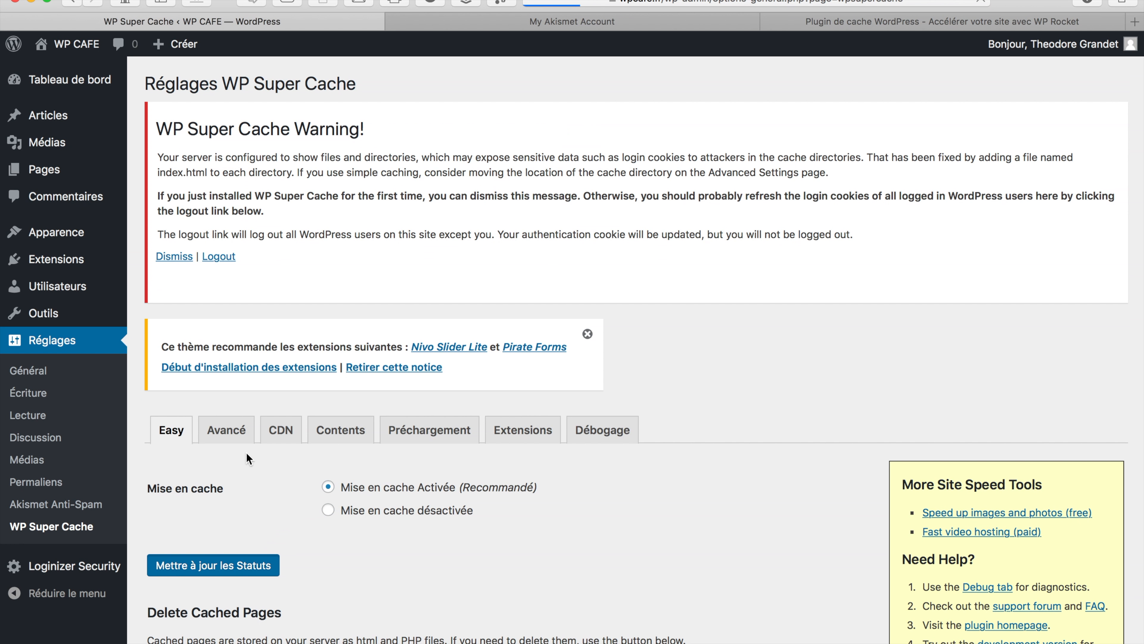
click(233, 428)
scroll(321, 482, down, 7)
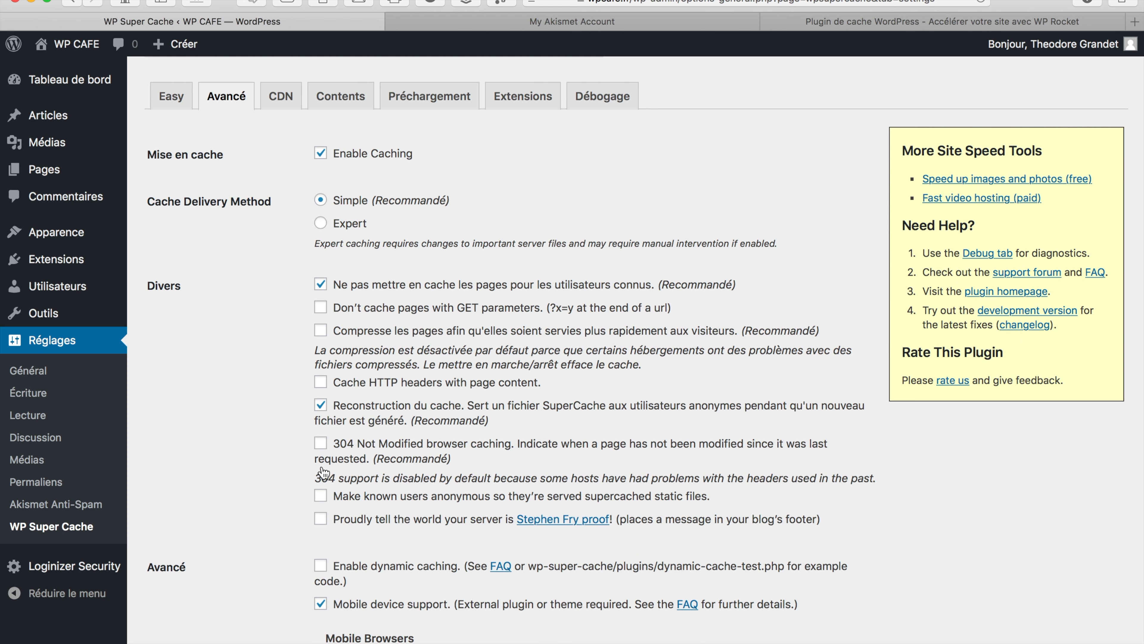
scroll(330, 588, down, 12)
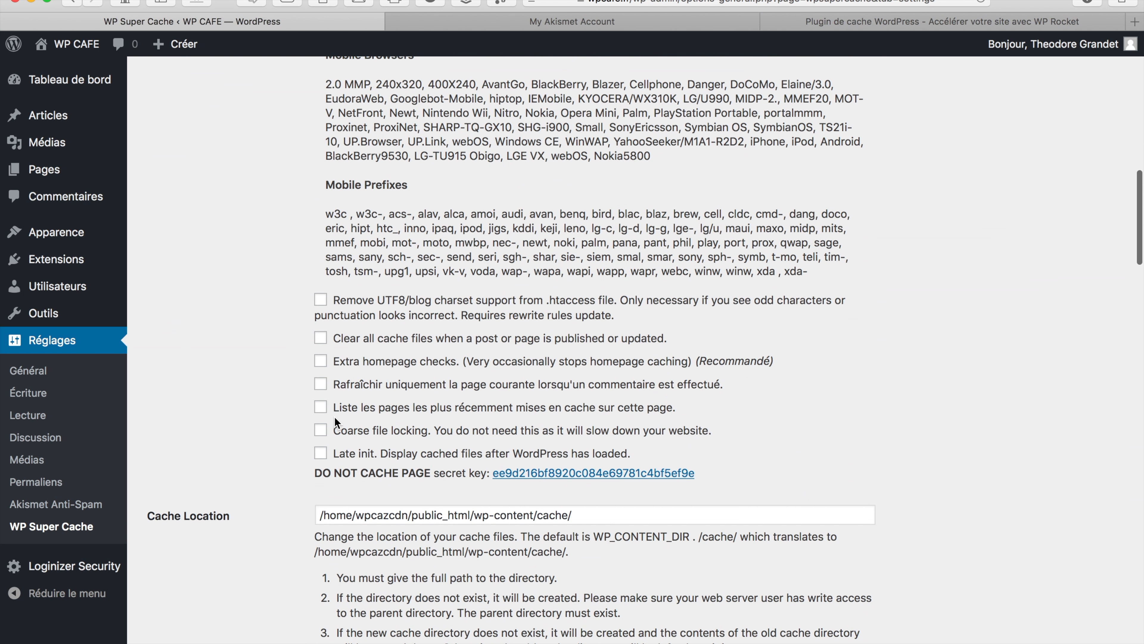
right_click(226, 450)
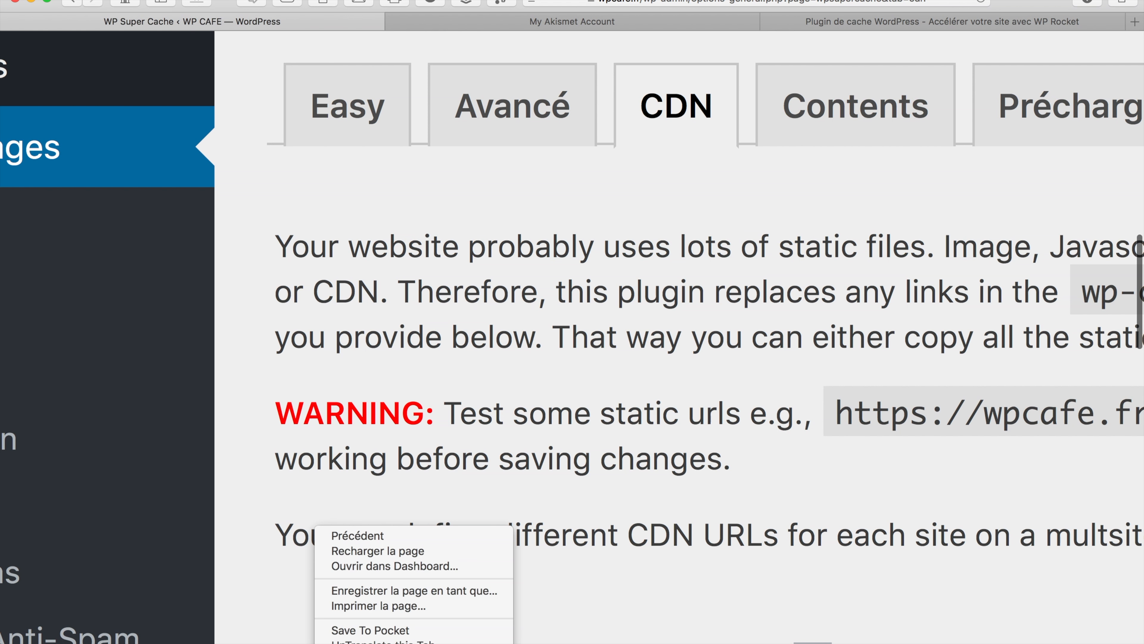
Zoom the browser page back out from the View menu
key(Escape)
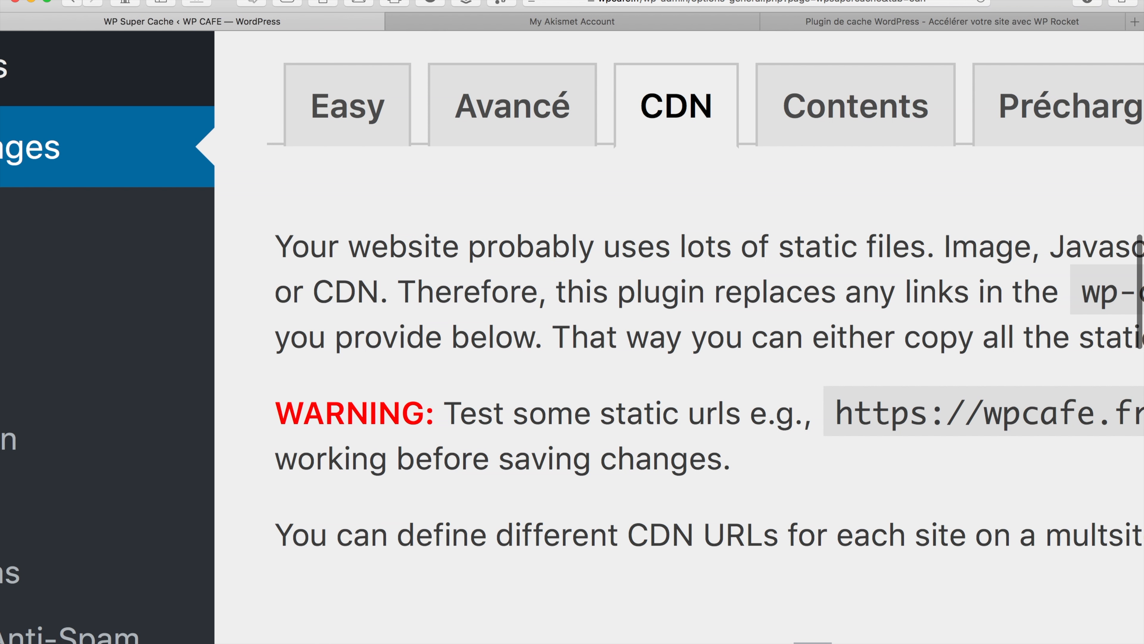
click(212, 0)
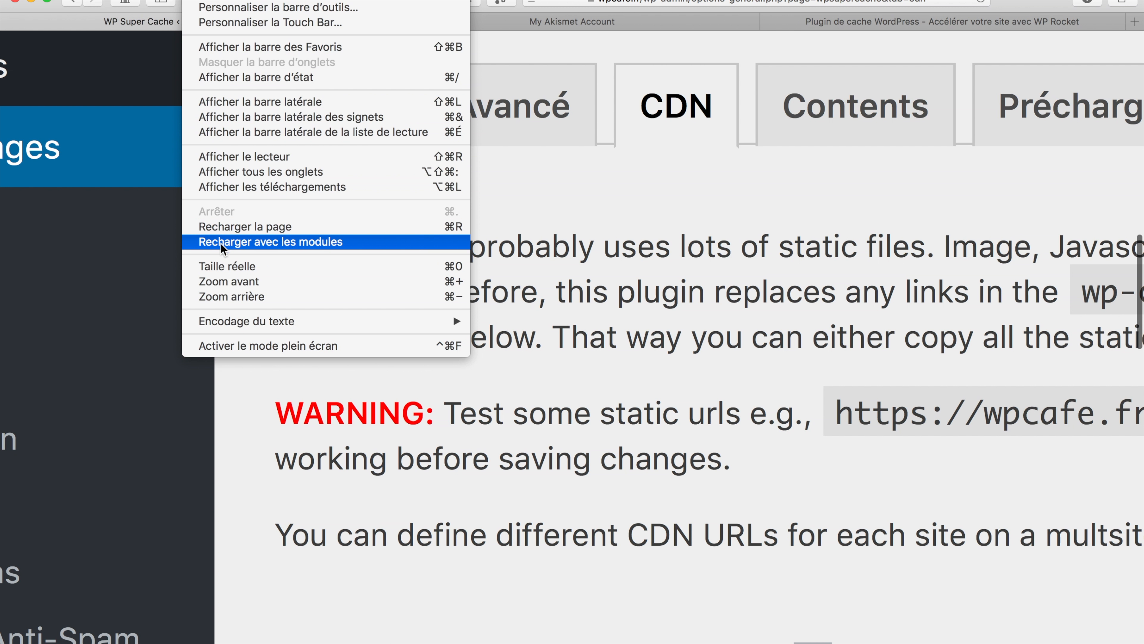
click(225, 296)
Enable and save WP Super Cache preload mode, then switch to the WP Rocket tab
click(429, 430)
scroll(430, 430, down, 5)
click(153, 447)
click(185, 536)
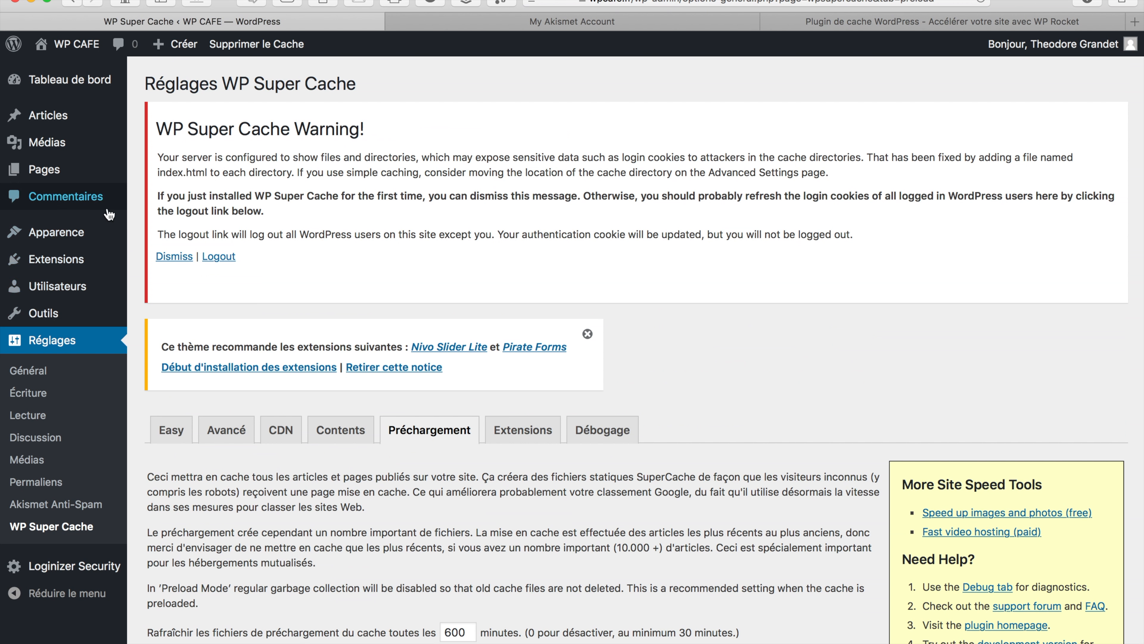
mouse_move(64, 266)
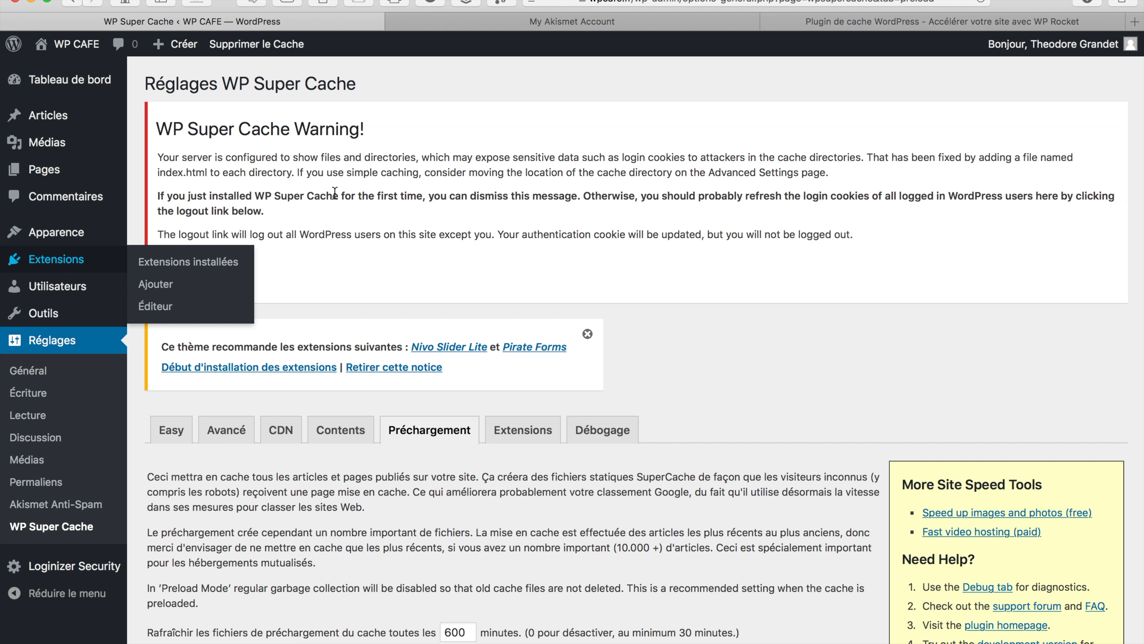
click(917, 21)
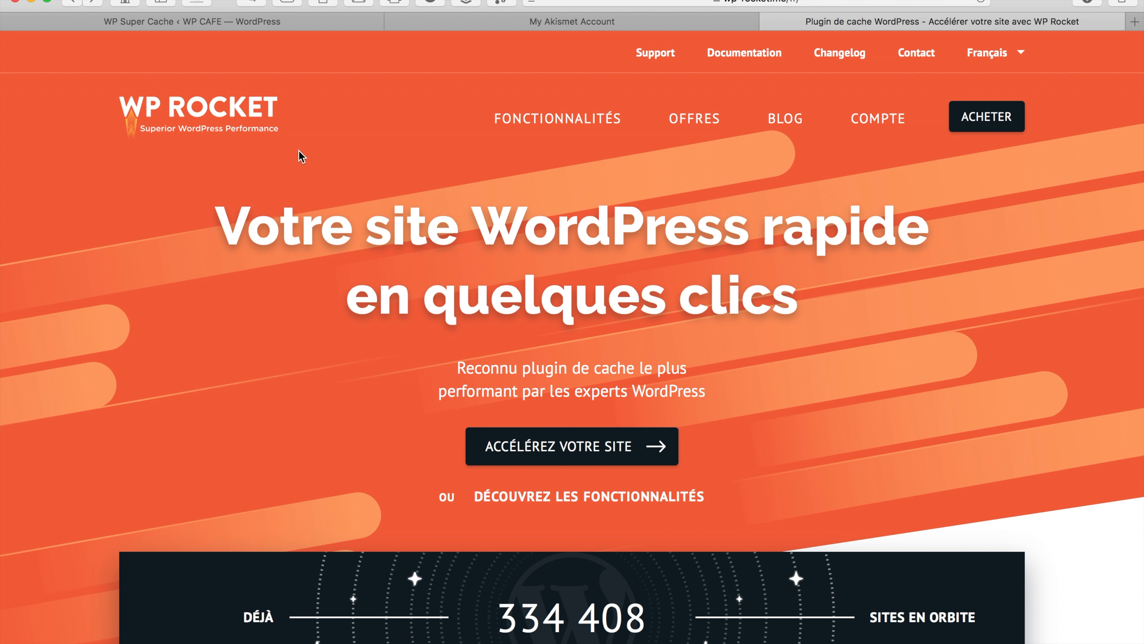
Review WP Rocket's pricing plans, then return to the WordPress Extensions list
scroll(298, 156, down, 20)
click(887, 231)
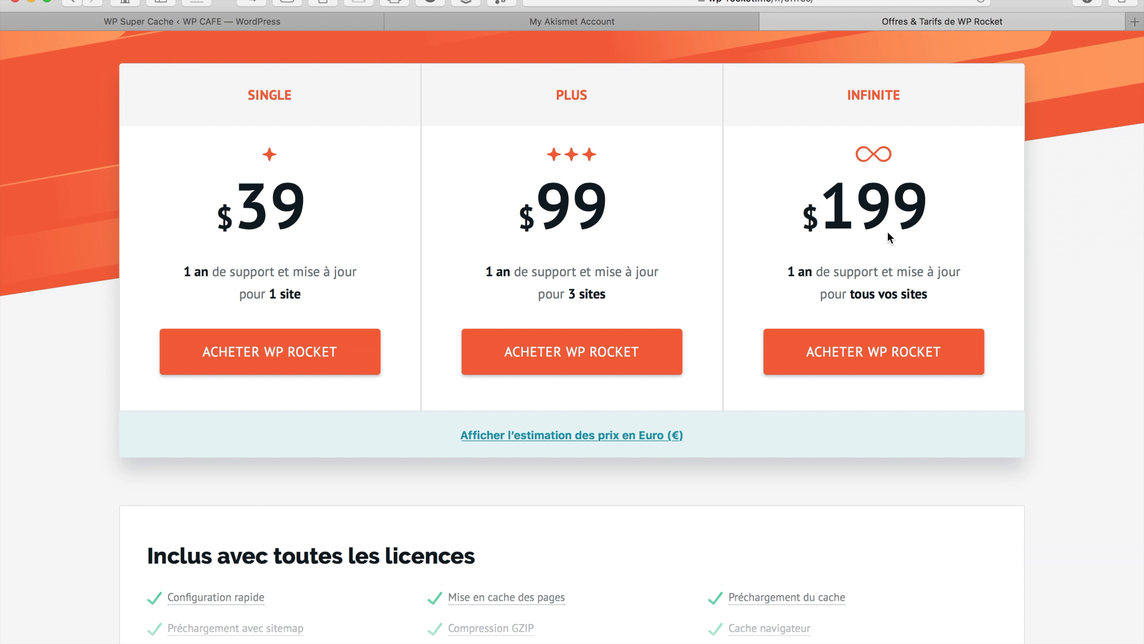
scroll(887, 232, up, 5)
click(192, 22)
click(56, 259)
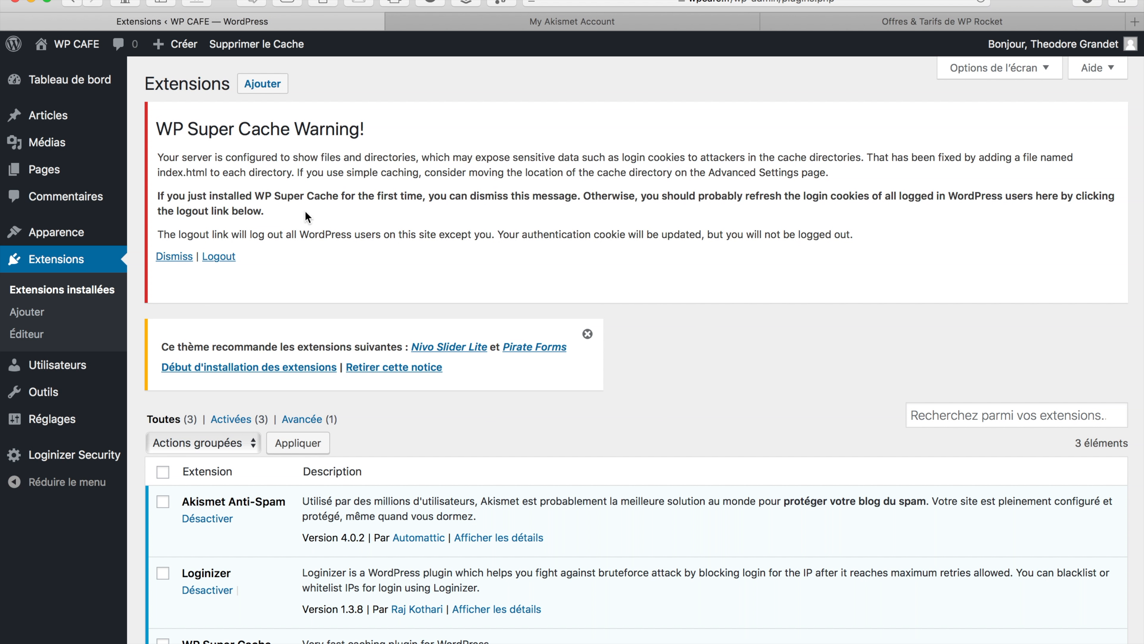
Search for 'tinymce', then install and activate TinyMCE Advanced 4.6.7
click(270, 84)
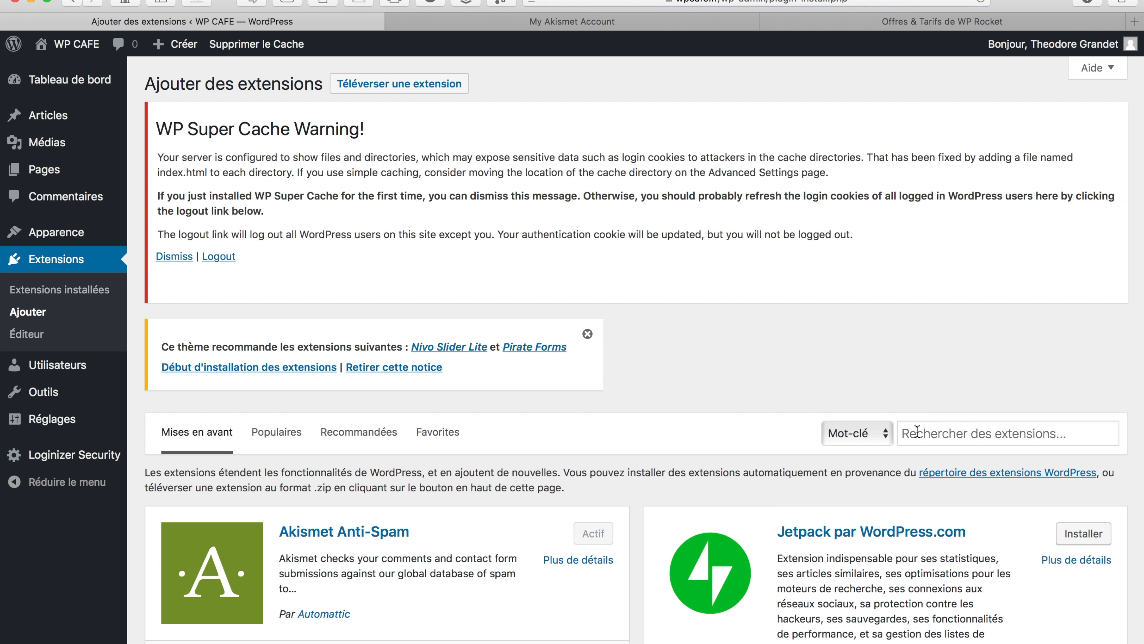
click(917, 431)
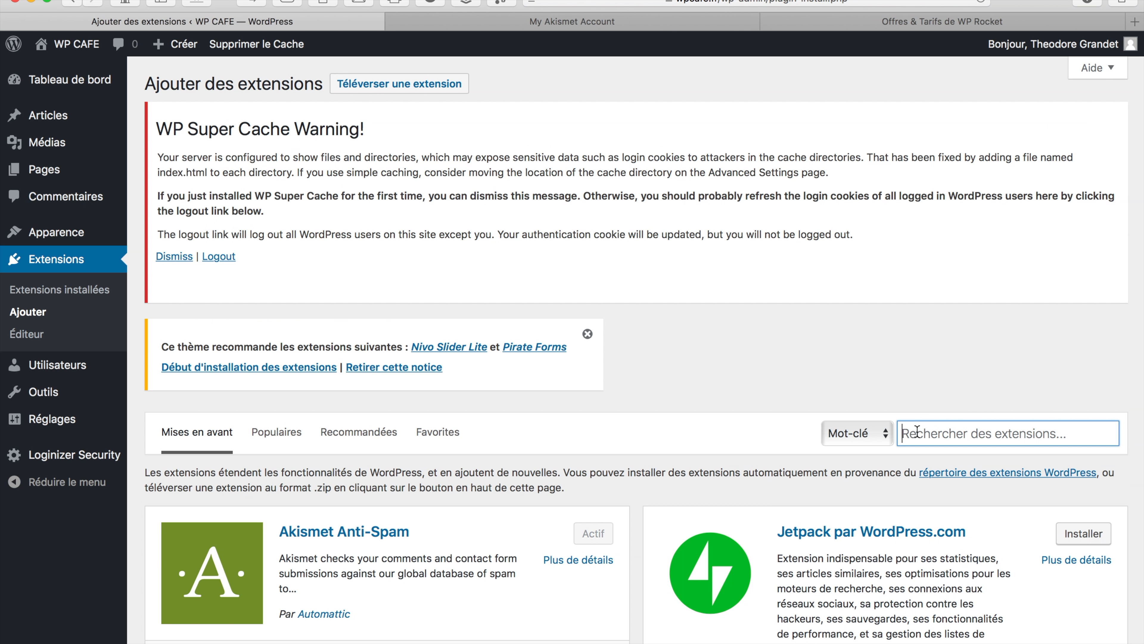
text(ti)
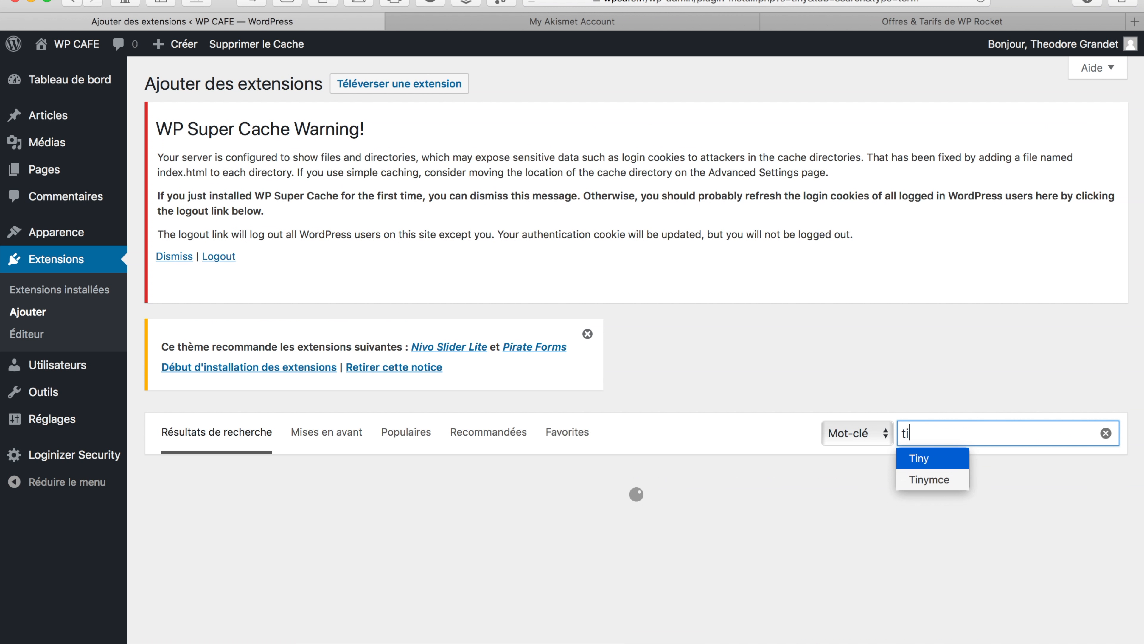
text(ny)
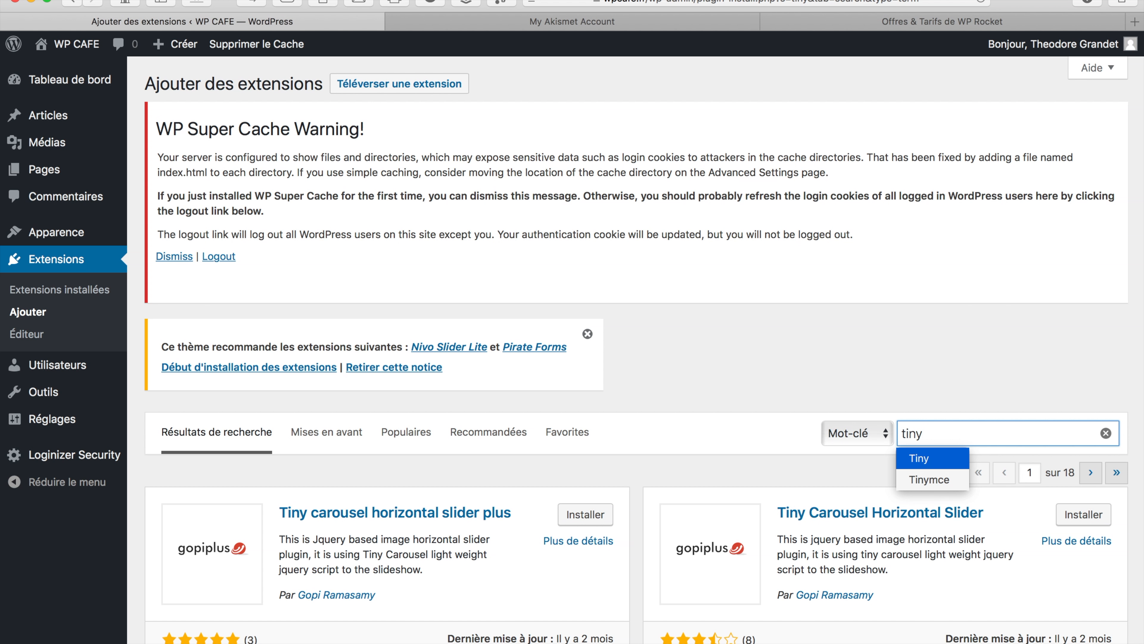
text(mc)
key(BackSpace)
text(e)
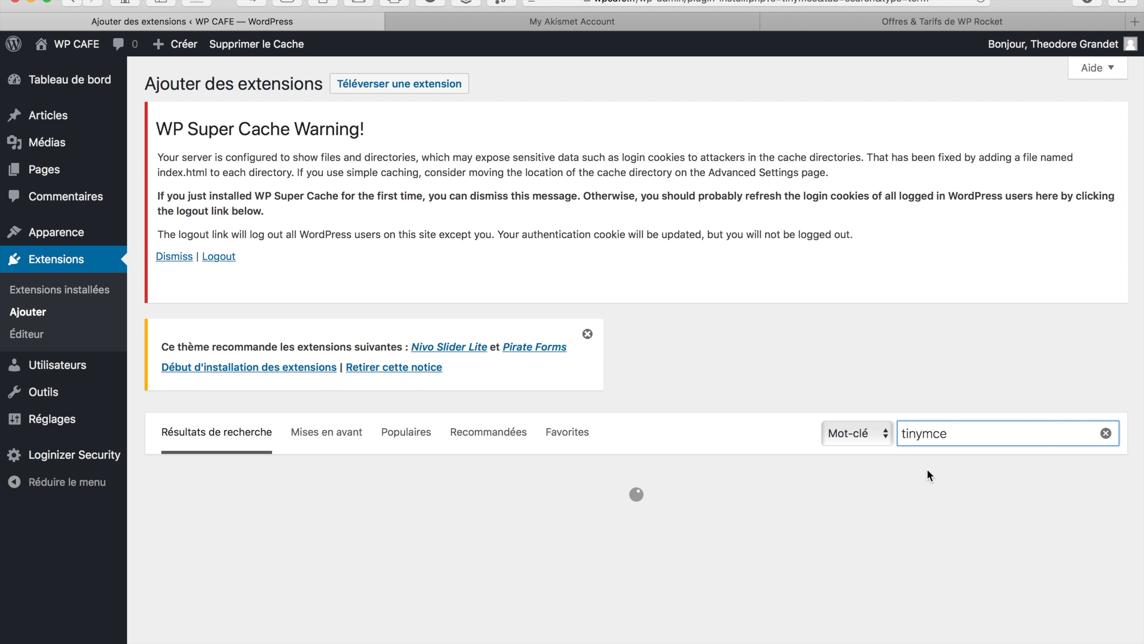
scroll(718, 553, down, 5)
click(598, 305)
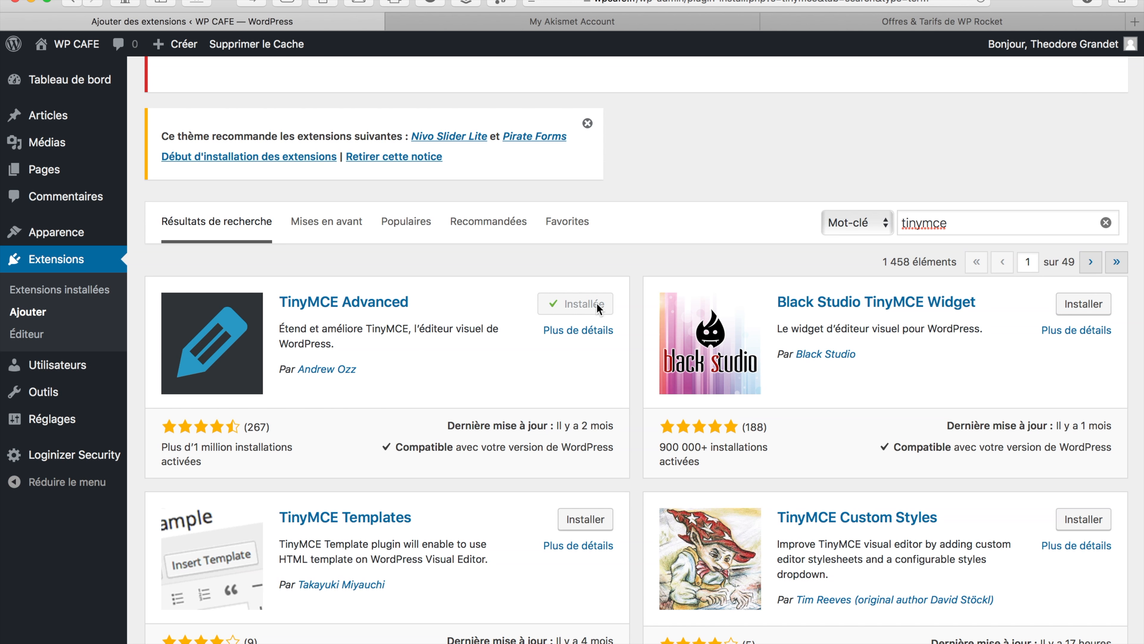
click(598, 309)
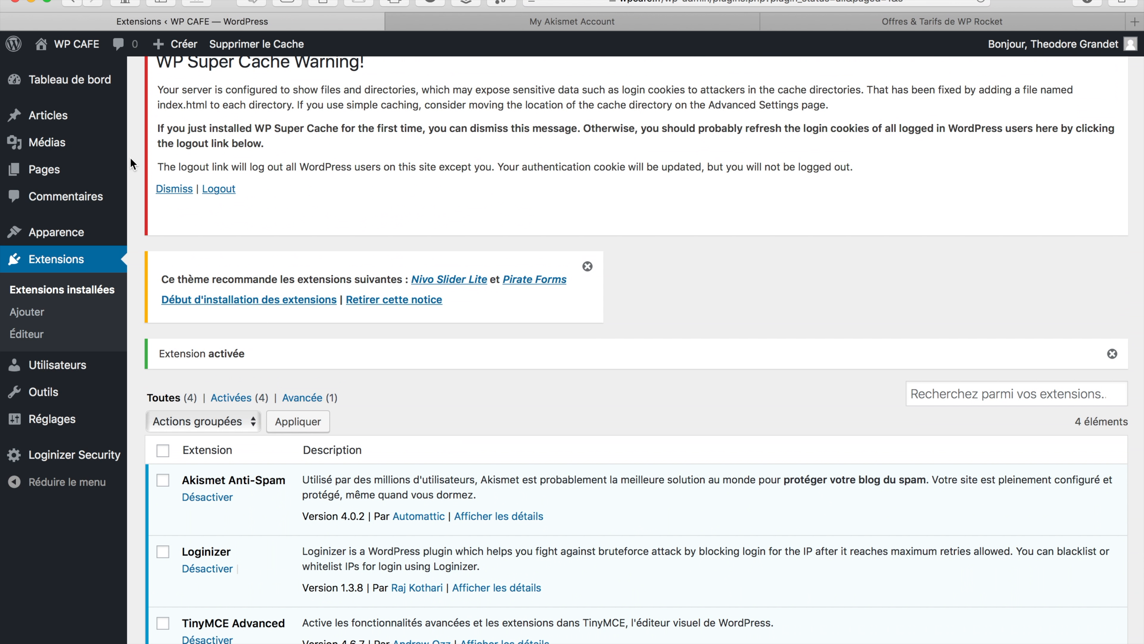
Start a new post, insert a 4x3 table and drag its corner to widen it
click(94, 126)
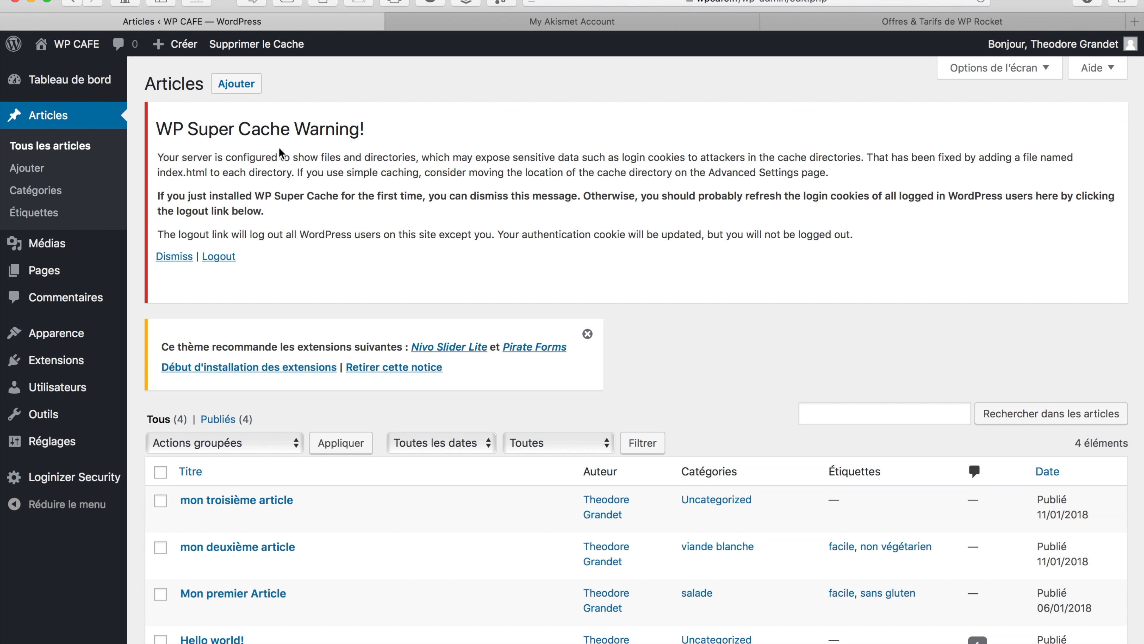
click(236, 83)
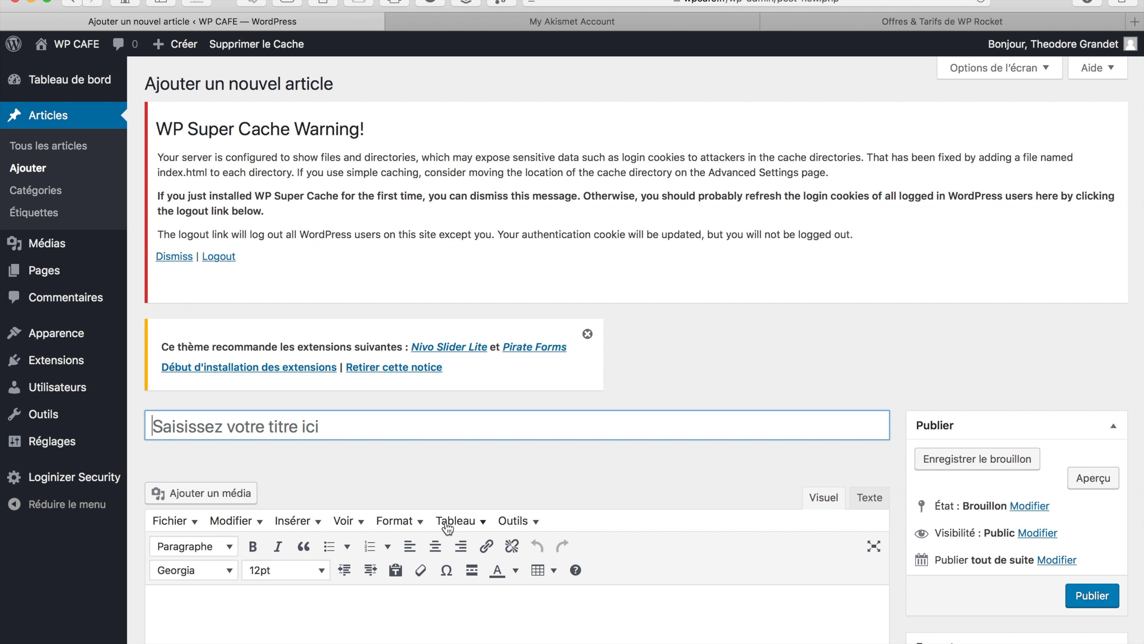
click(483, 522)
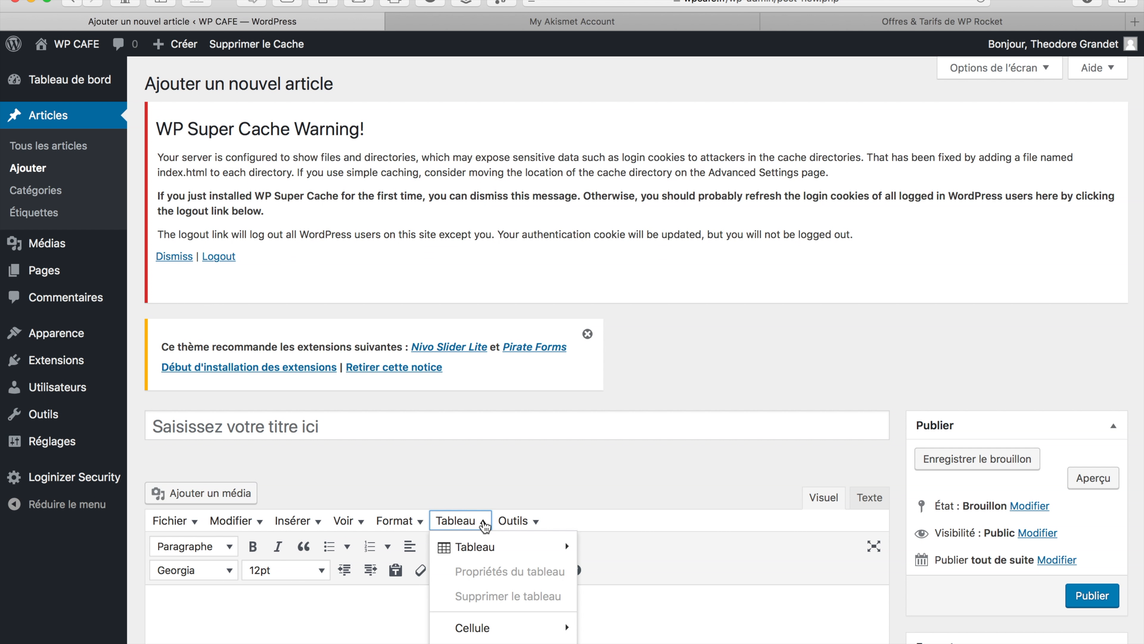
mouse_move(539, 524)
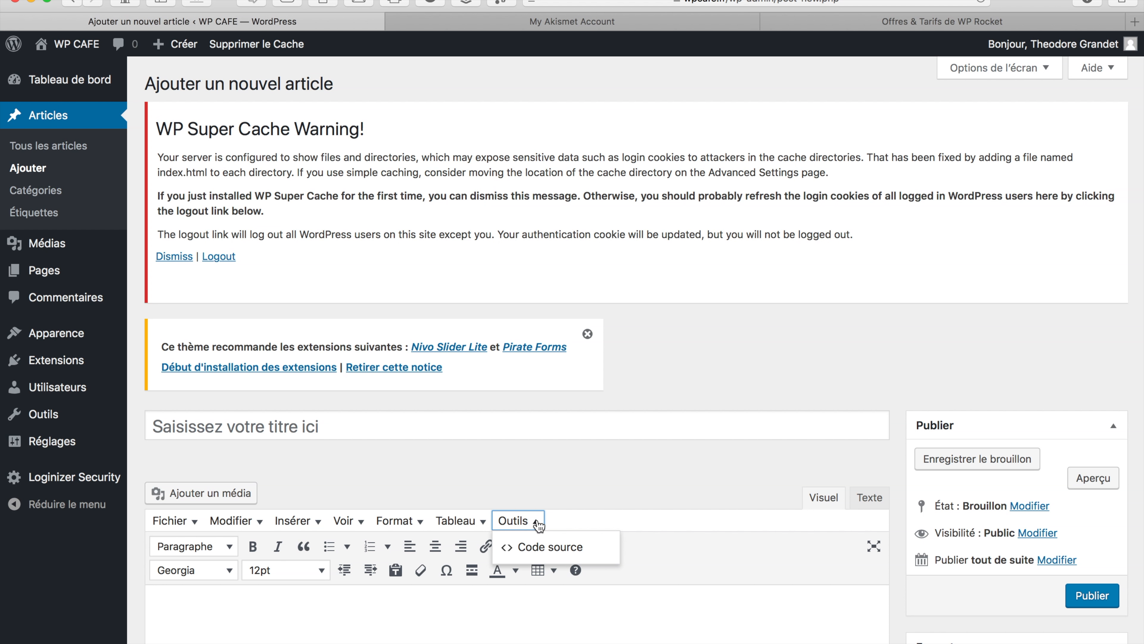
mouse_move(386, 526)
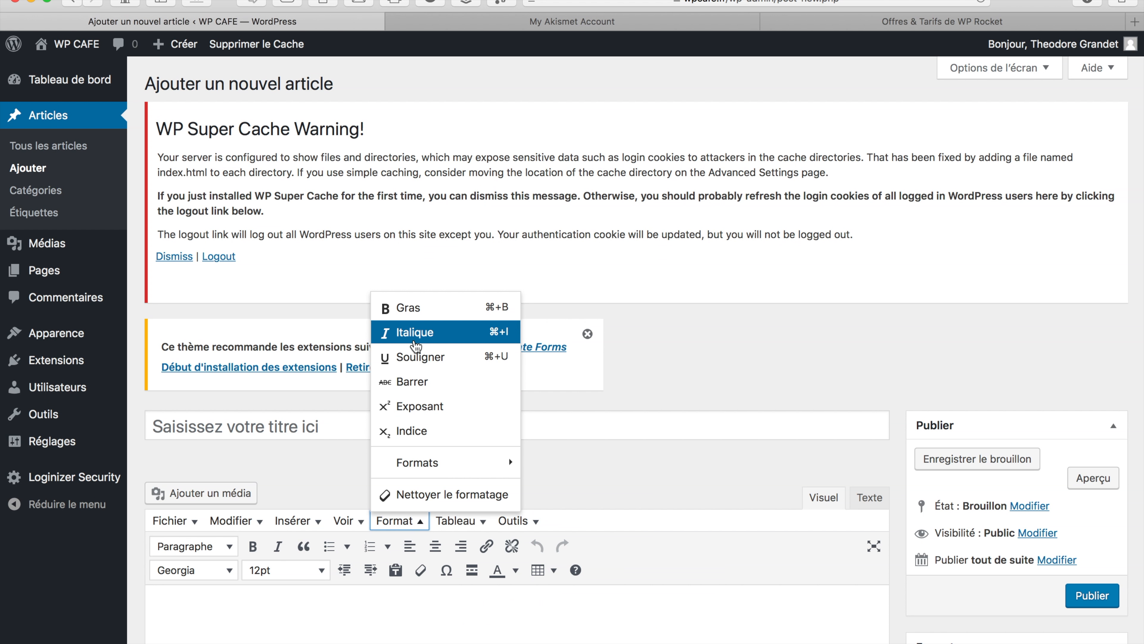
mouse_move(479, 521)
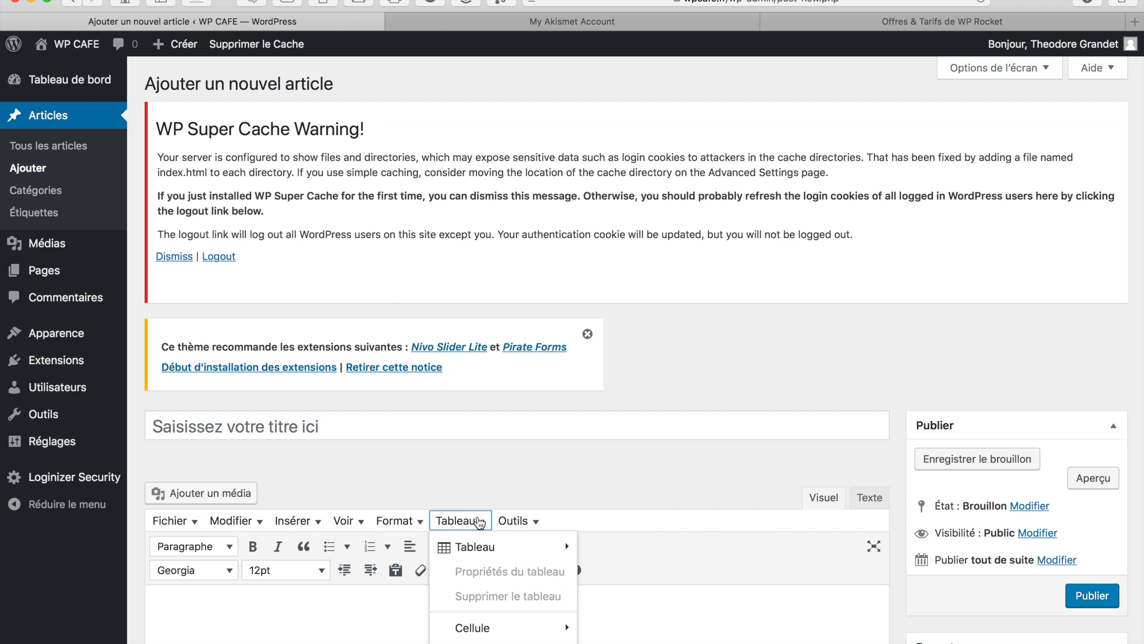
mouse_move(478, 550)
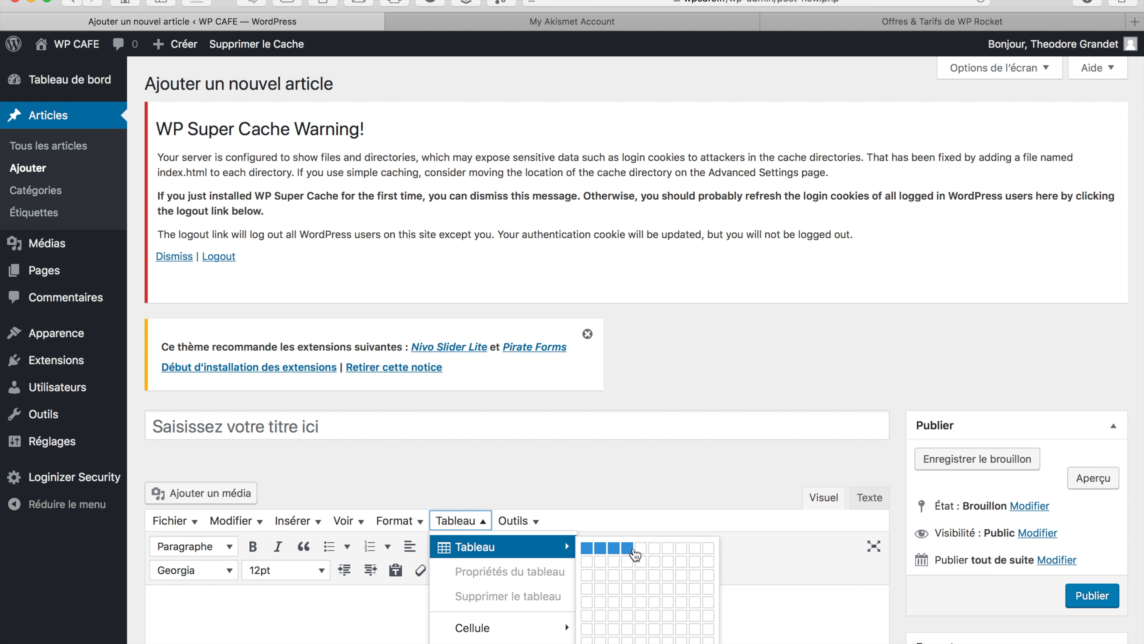
click(628, 579)
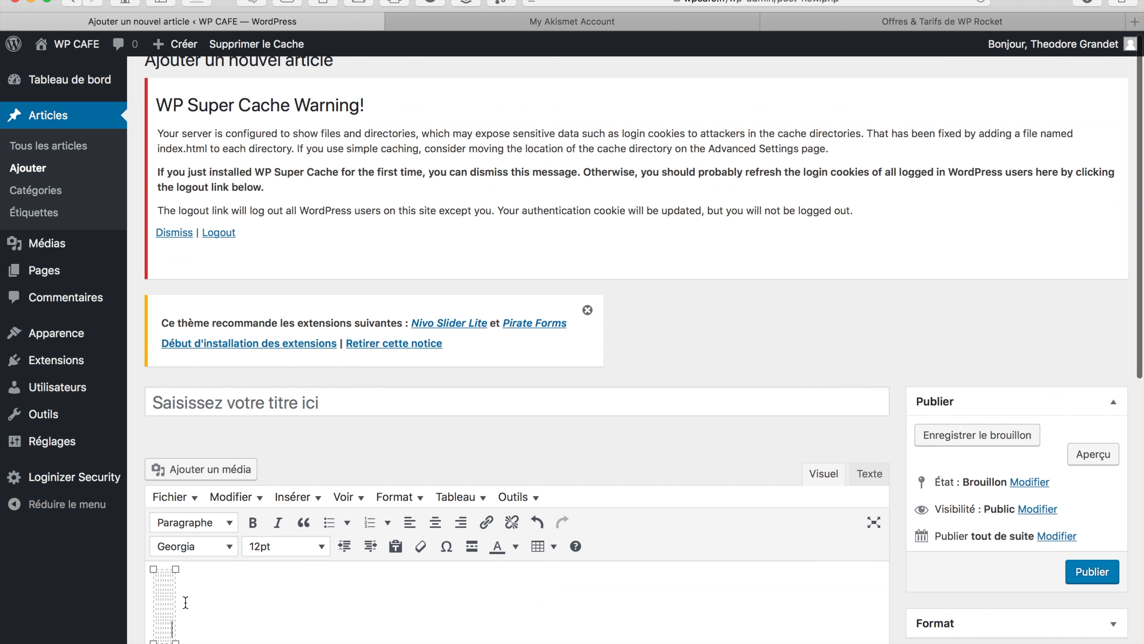
scroll(186, 602, down, 4)
drag(175, 457, 443, 499)
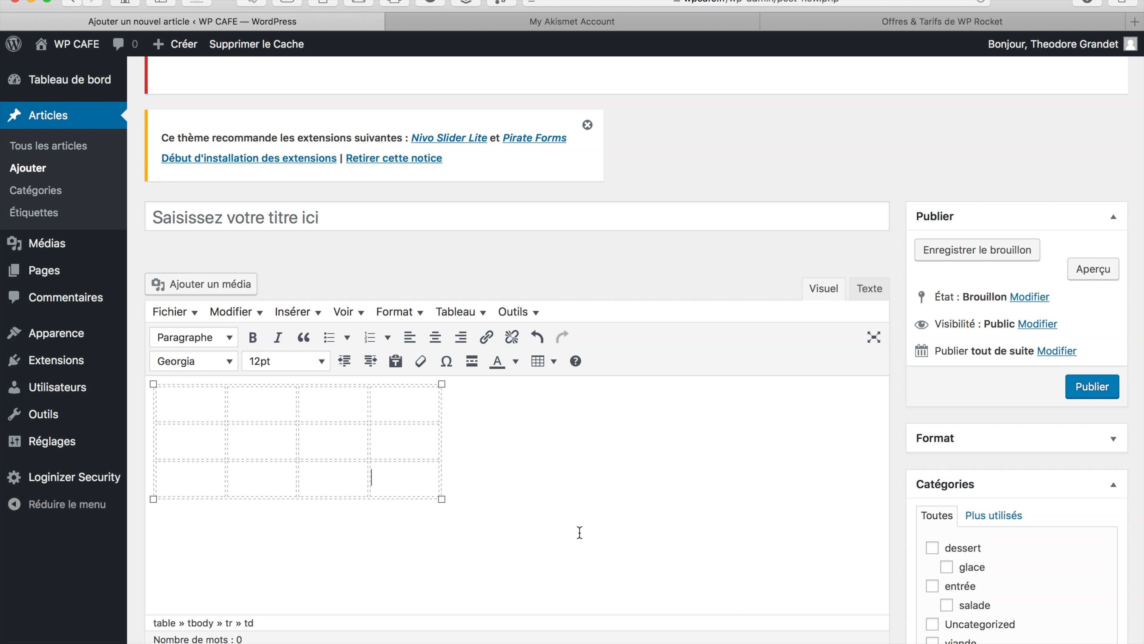
Publish the table post and return to the installed Extensions list
click(1074, 396)
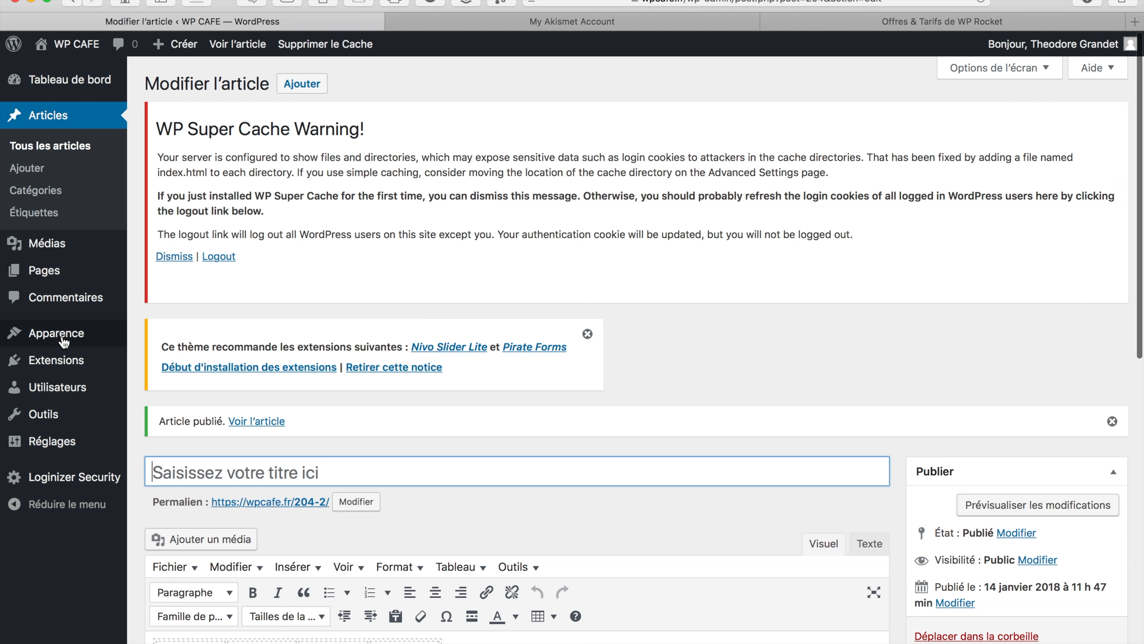
mouse_move(65, 342)
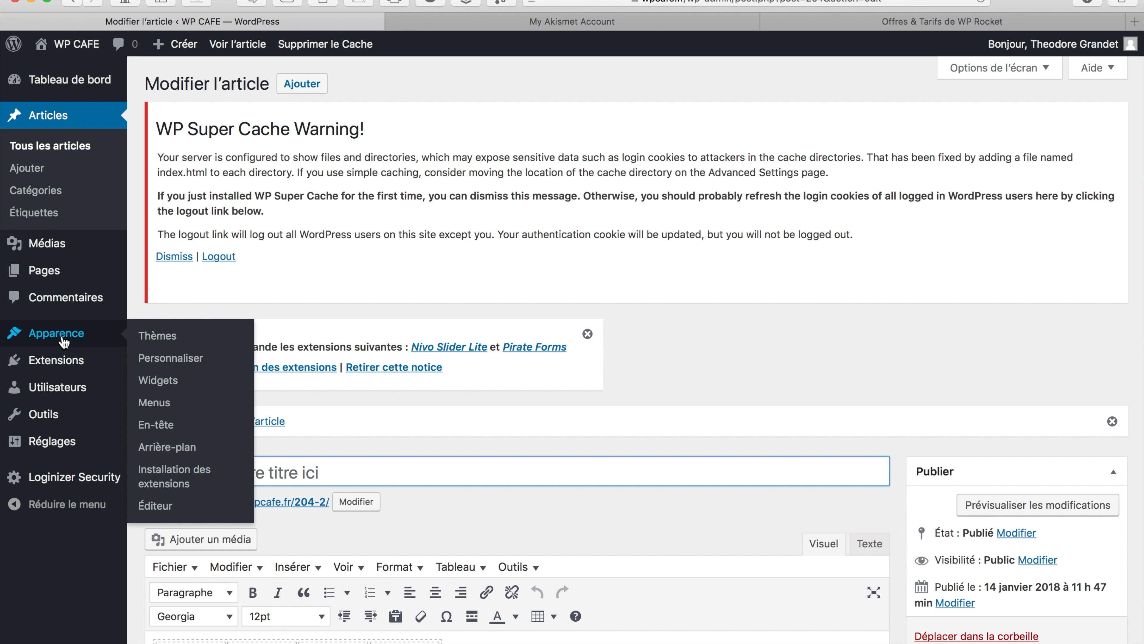
click(57, 360)
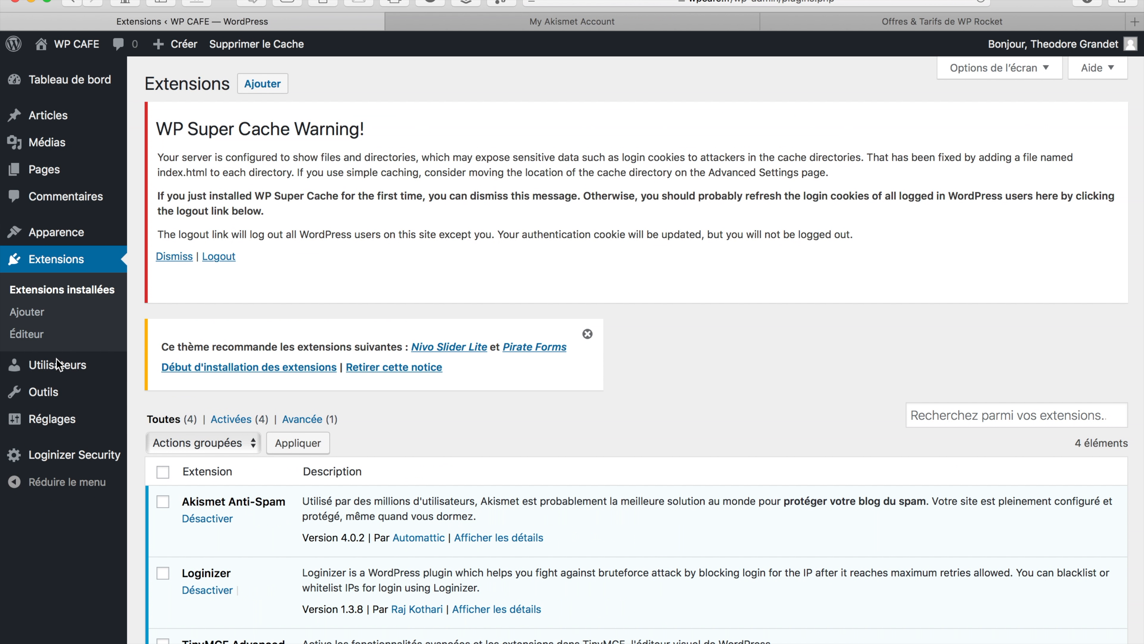
Search for 'imagify', then install and activate Imagify Image Optimizer
click(269, 88)
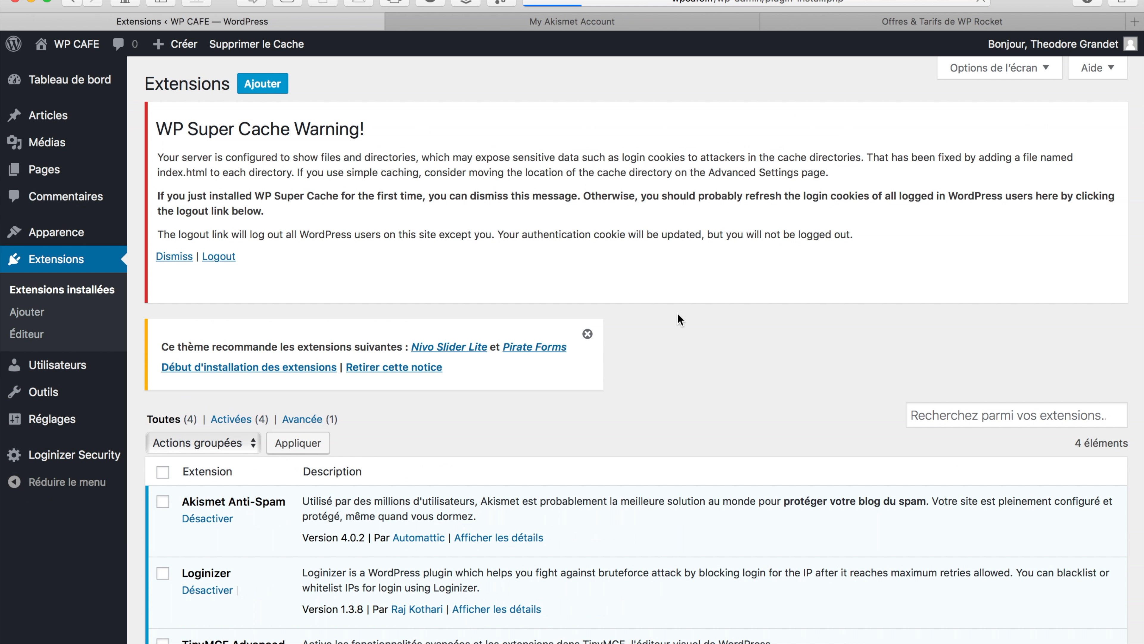
click(908, 433)
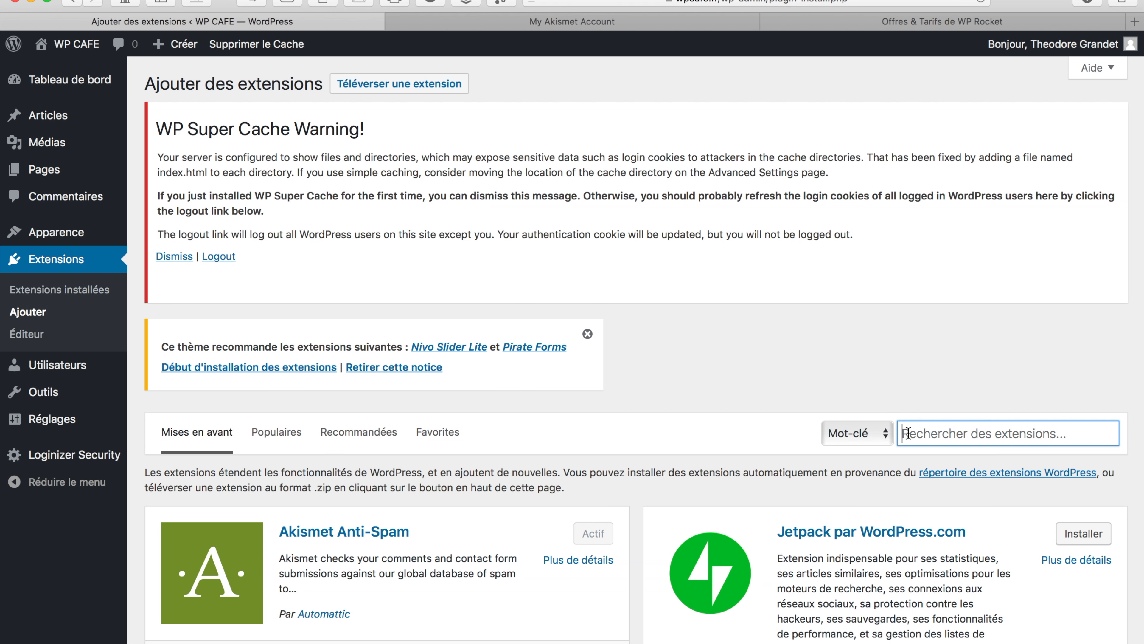
text(ia)
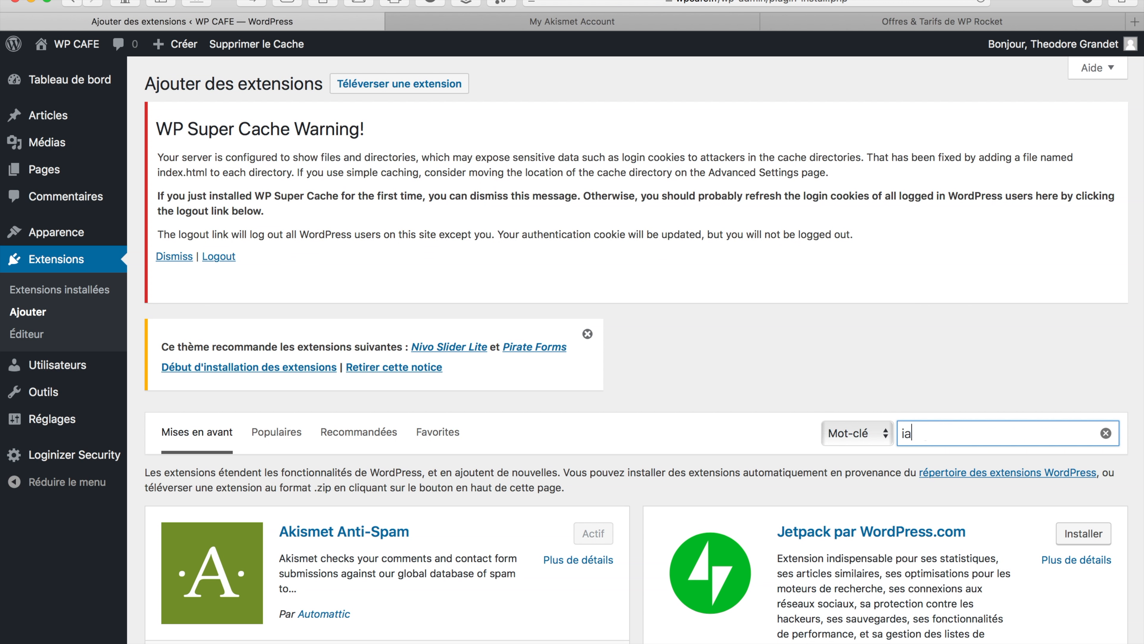
text(gify)
key(BackSpace)
key(BackSpace)
key(BackSpace)
key(BackSpace)
key(BackSpace)
key(BackSpace)
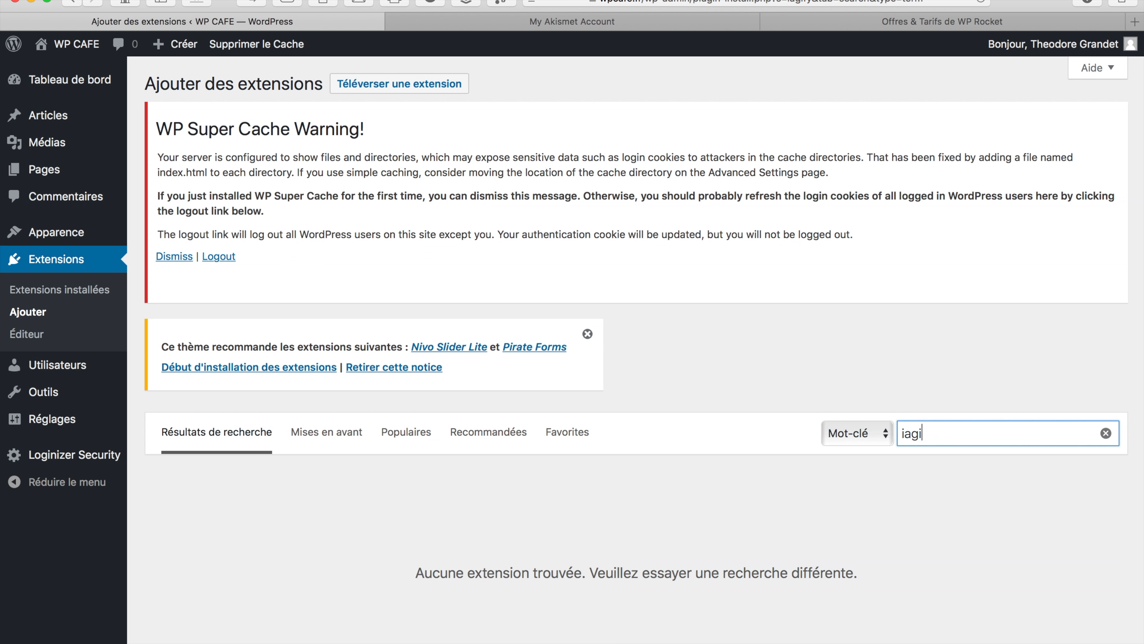
text(ima)
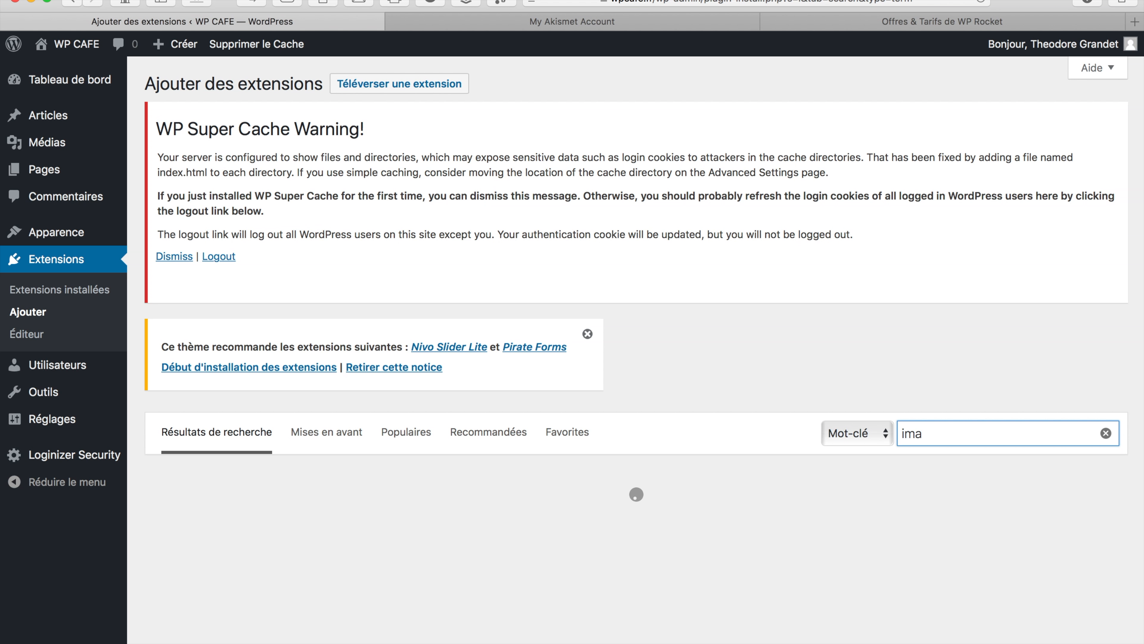
text(ify)
key(BackSpace)
key(BackSpace)
key(BackSpace)
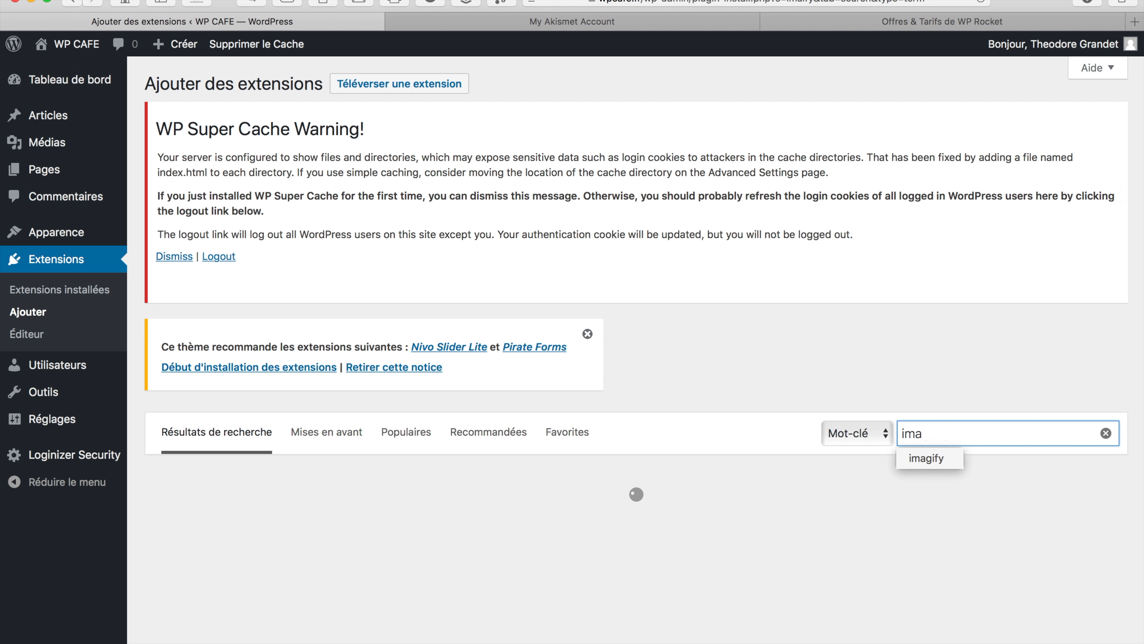
text(gi)
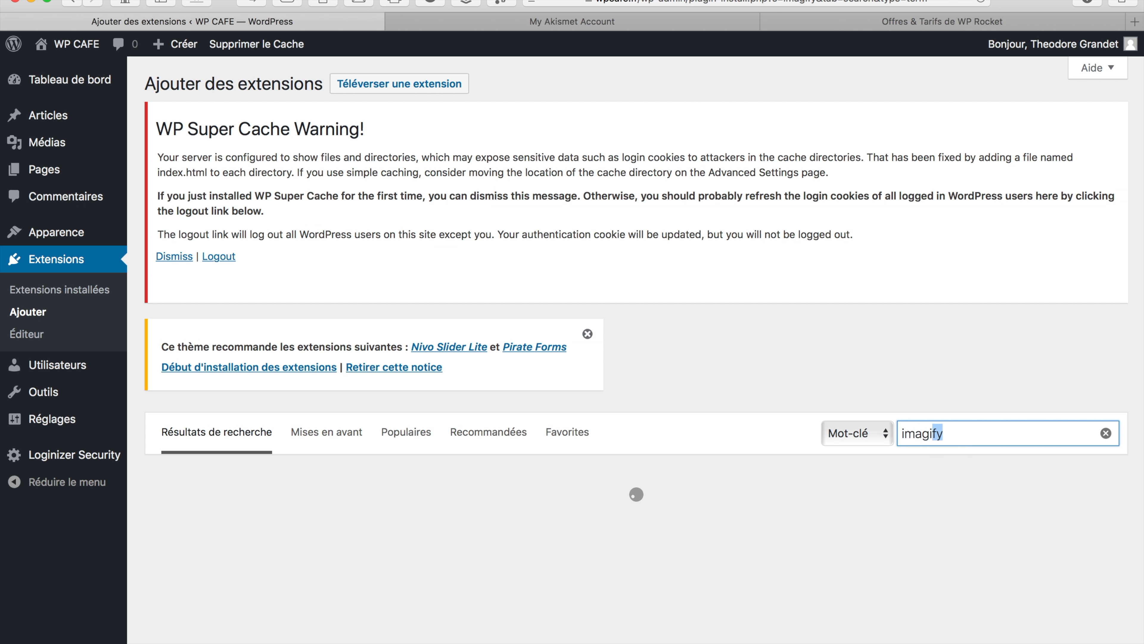
text(fy)
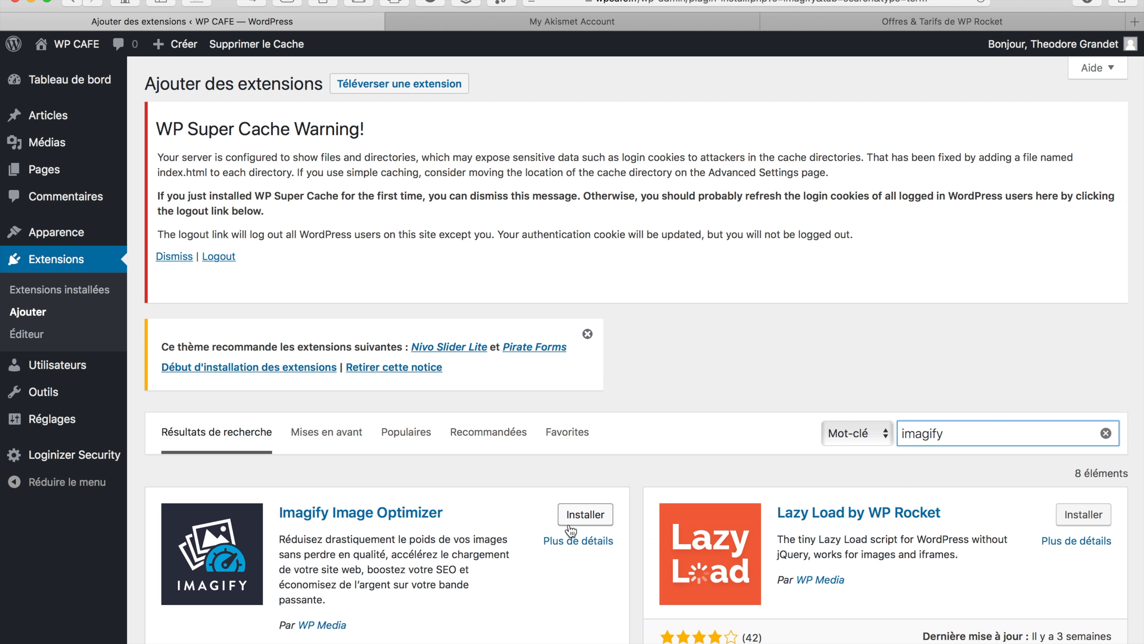
click(593, 522)
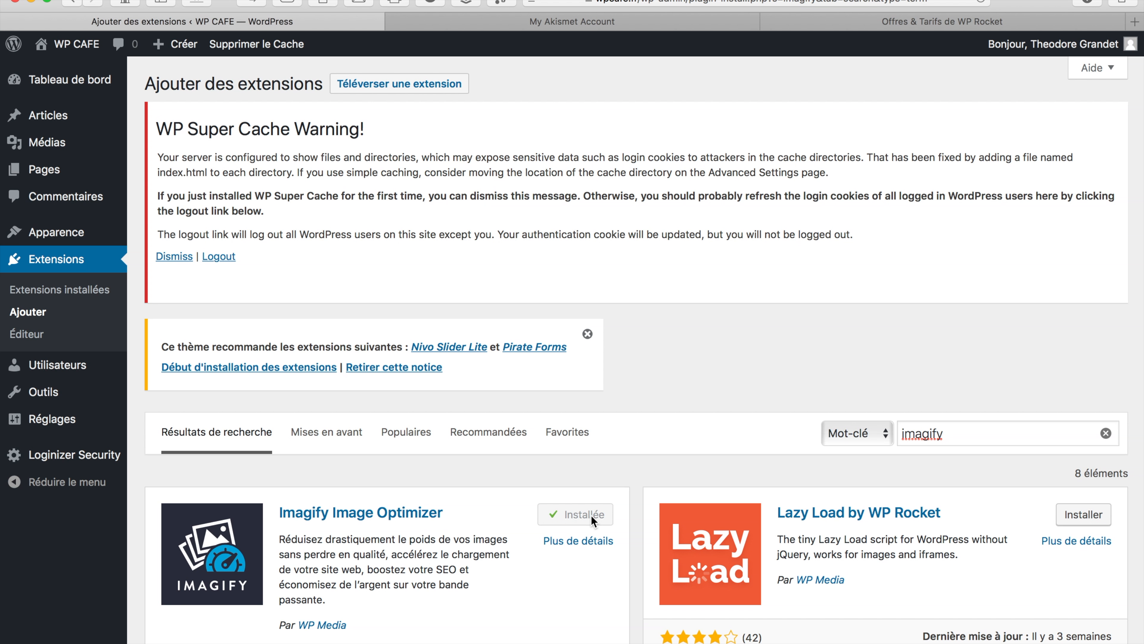
click(590, 516)
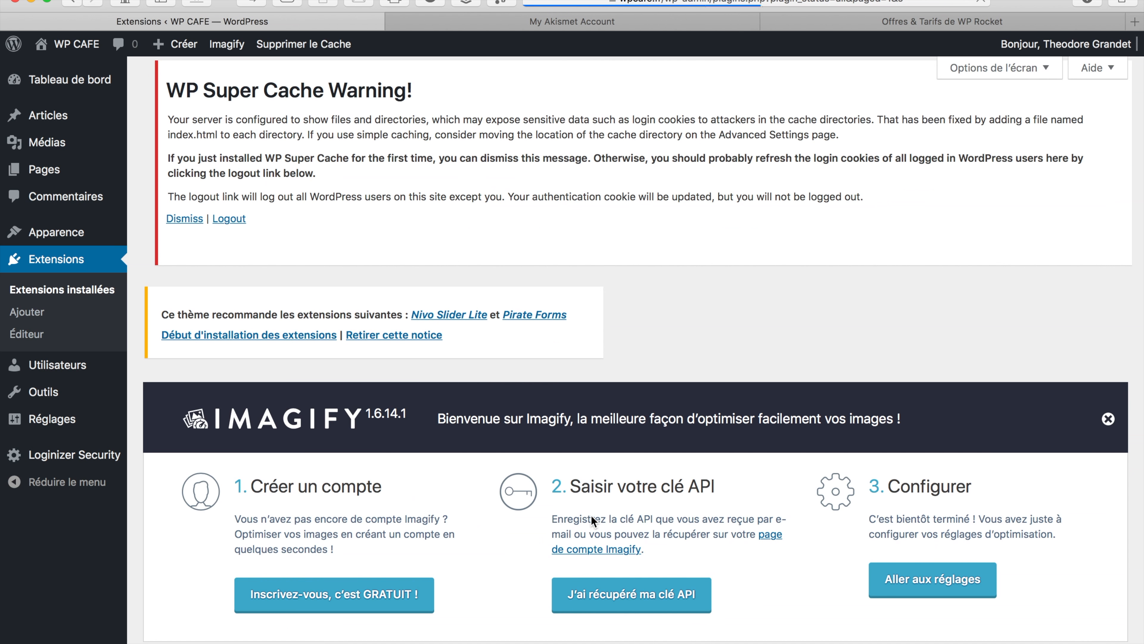
Create a free Imagify account by submitting an e-mail address, then dismiss the confirmation
click(338, 294)
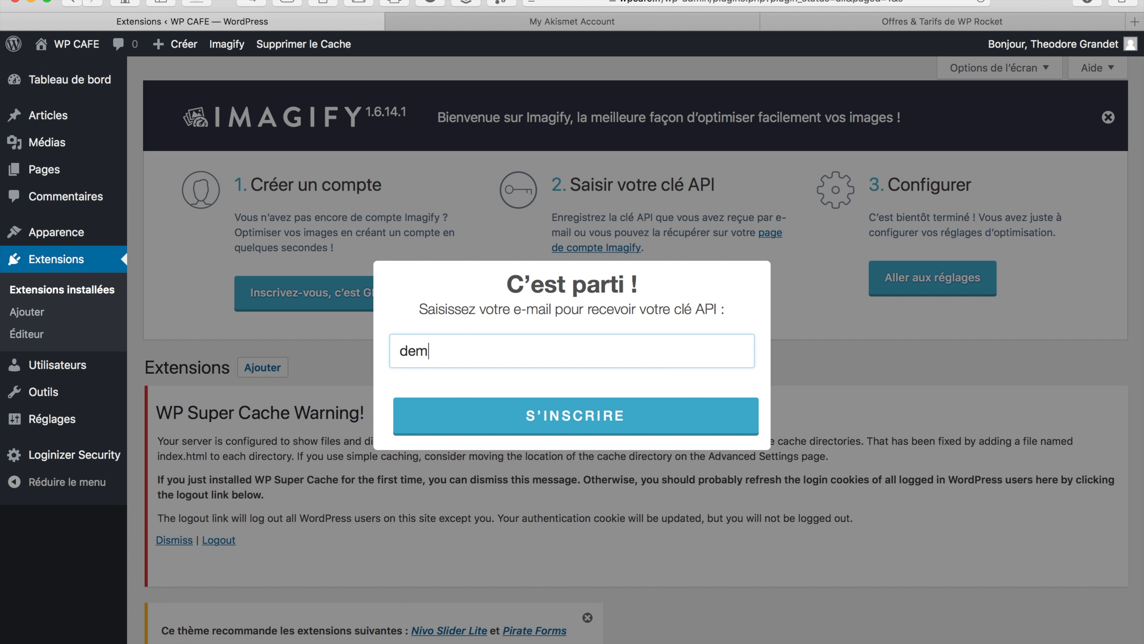
click(541, 420)
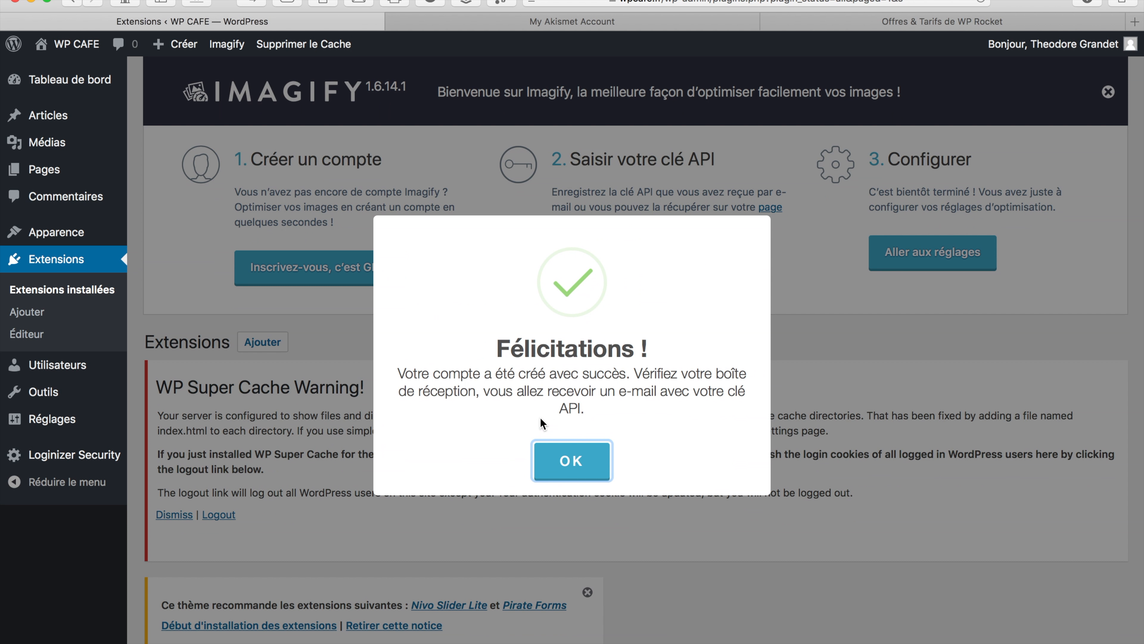
click(579, 458)
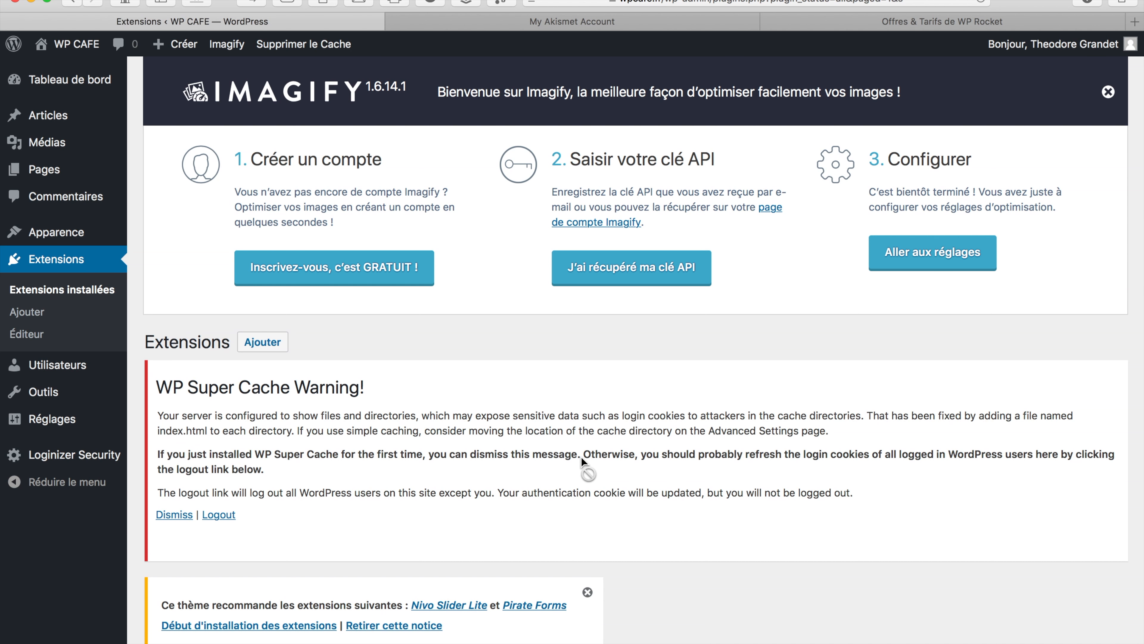
Paste the correct Imagify API key from clipboard history, connect, and open Imagify settings
click(631, 266)
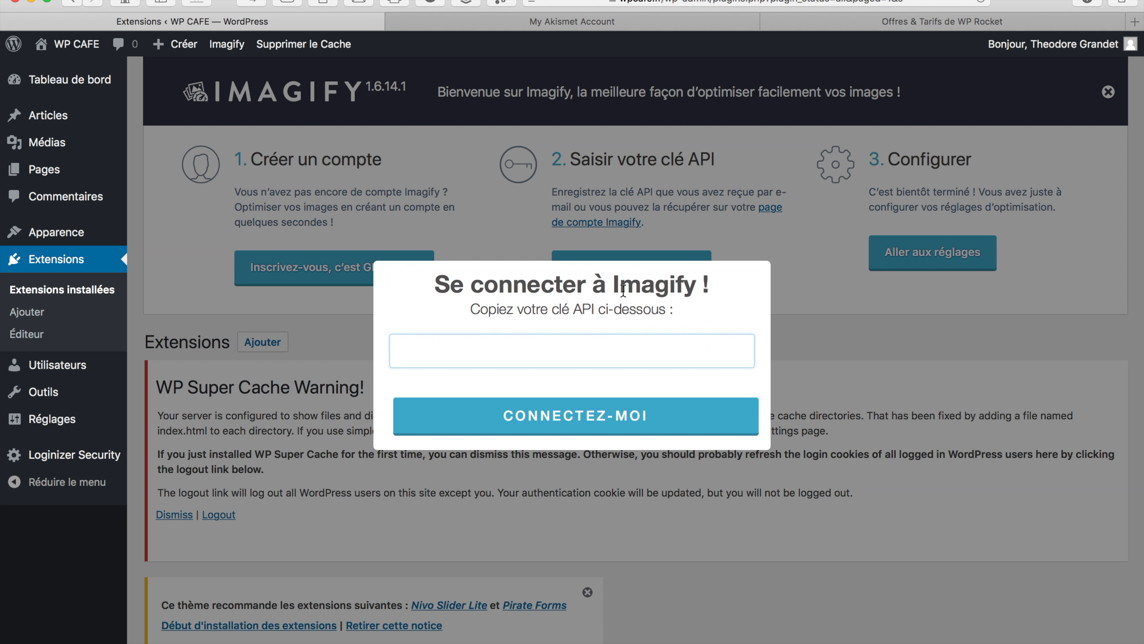
key(super+v)
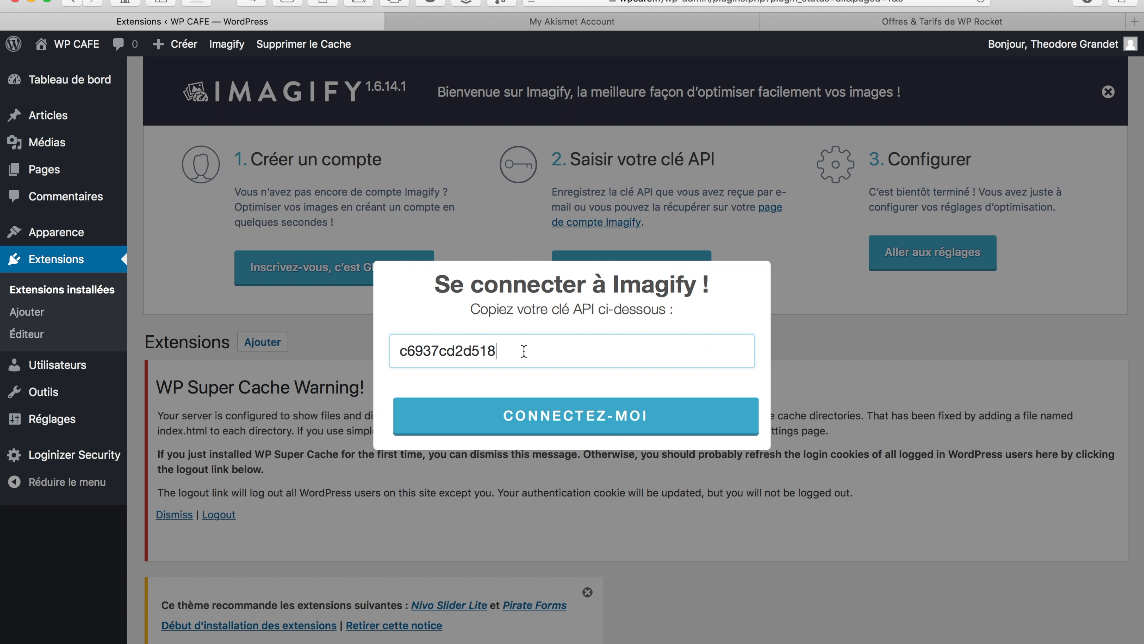
key(super+v)
key(BackSpace)
key(BackSpace)
key(BackSpace)
key(BackSpace)
key(BackSpace)
key(BackSpace)
key(BackSpace)
key(BackSpace)
key(BackSpace)
key(BackSpace)
key(BackSpace)
key(BackSpace)
key(BackSpace)
key(BackSpace)
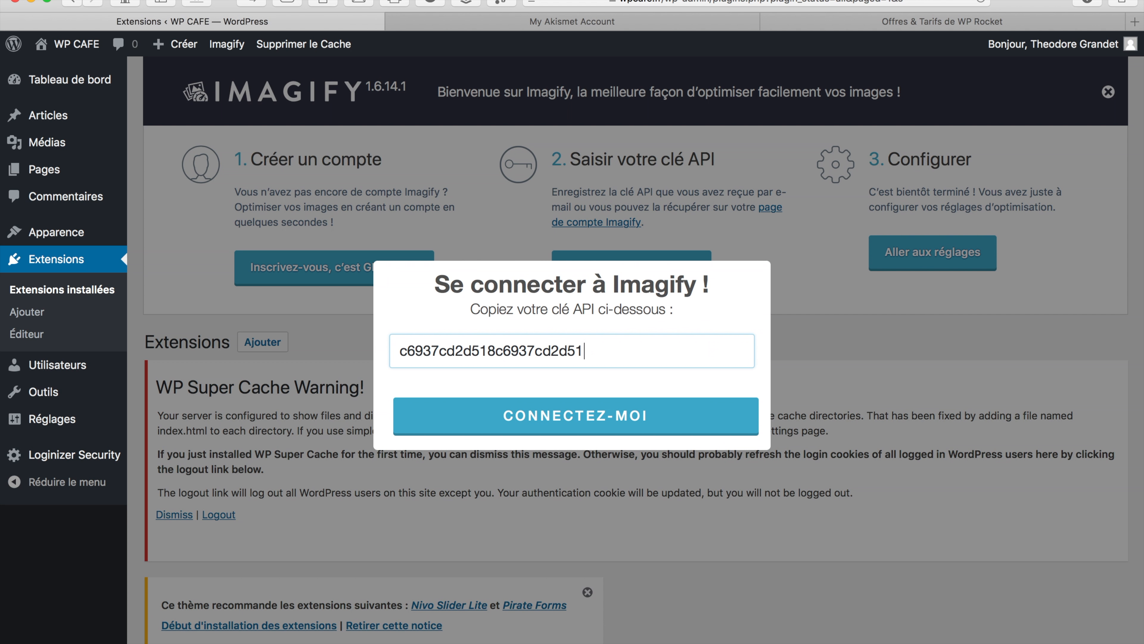
key(BackSpace)
key(BackSpace)
key(BackSpace)
key(BackSpace)
key(BackSpace)
key(BackSpace)
key(BackSpace)
key(BackSpace)
key(BackSpace)
key(BackSpace)
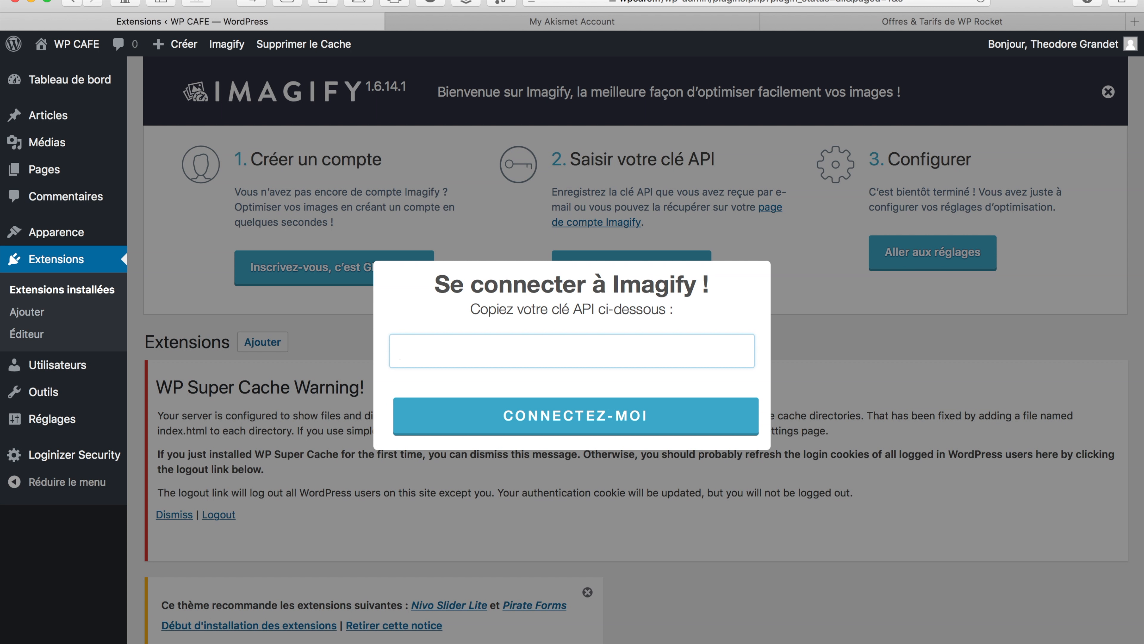
click(803, 1)
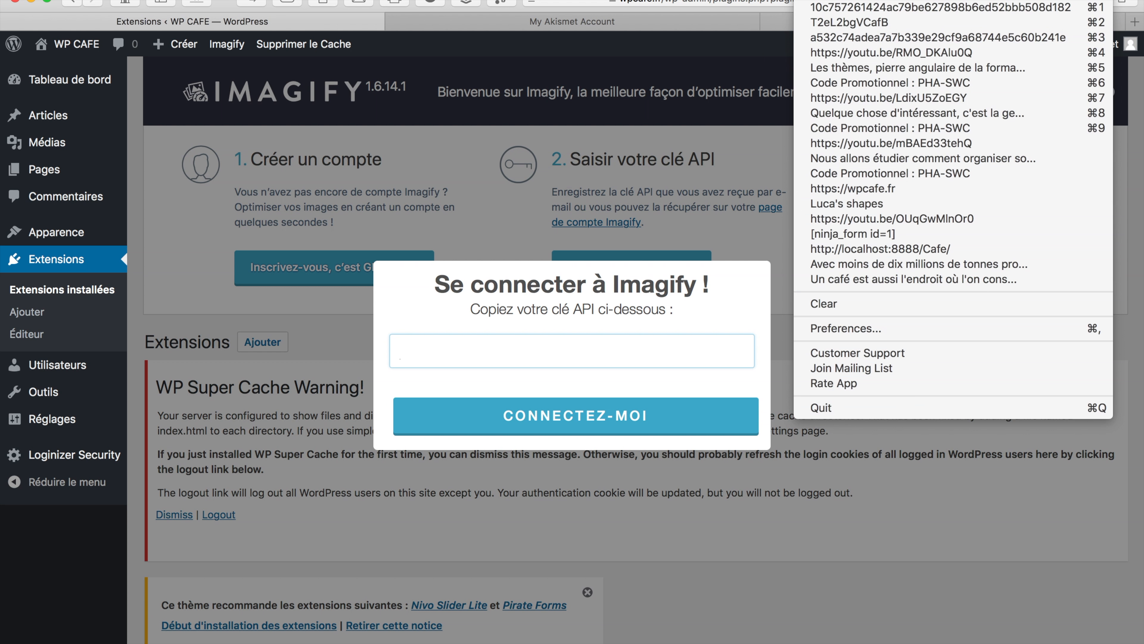
click(818, 9)
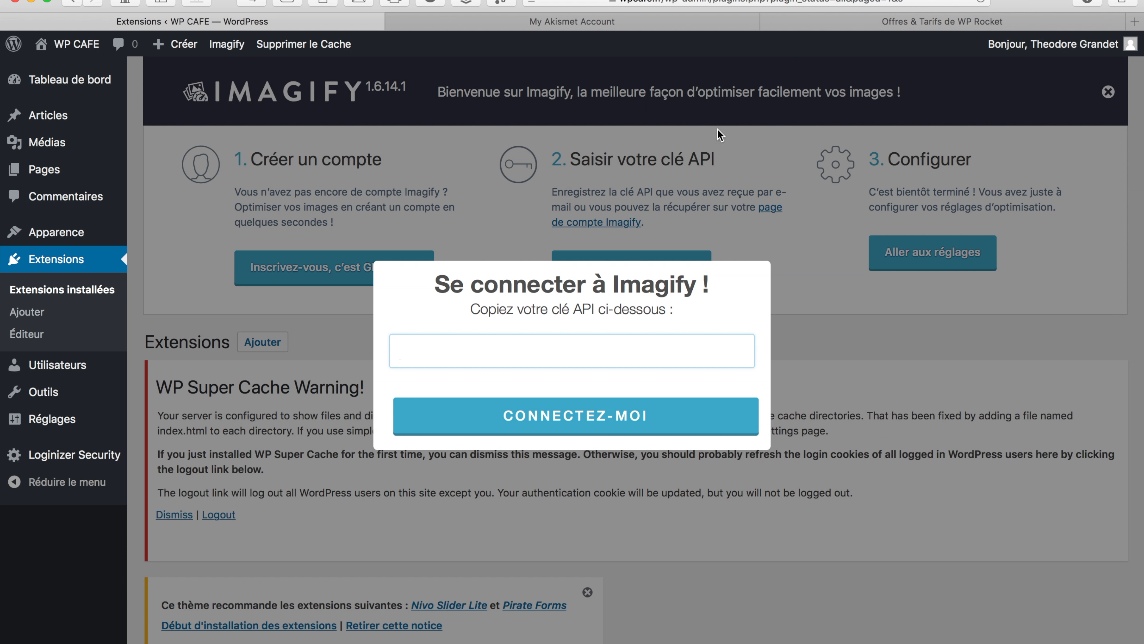
key(super+v)
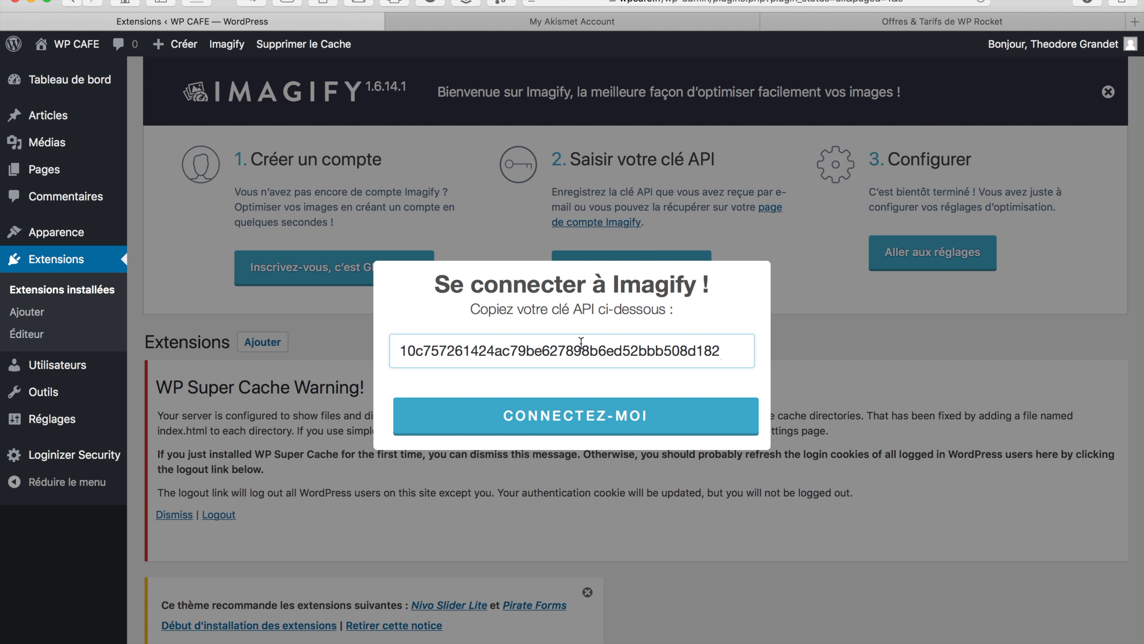
click(542, 419)
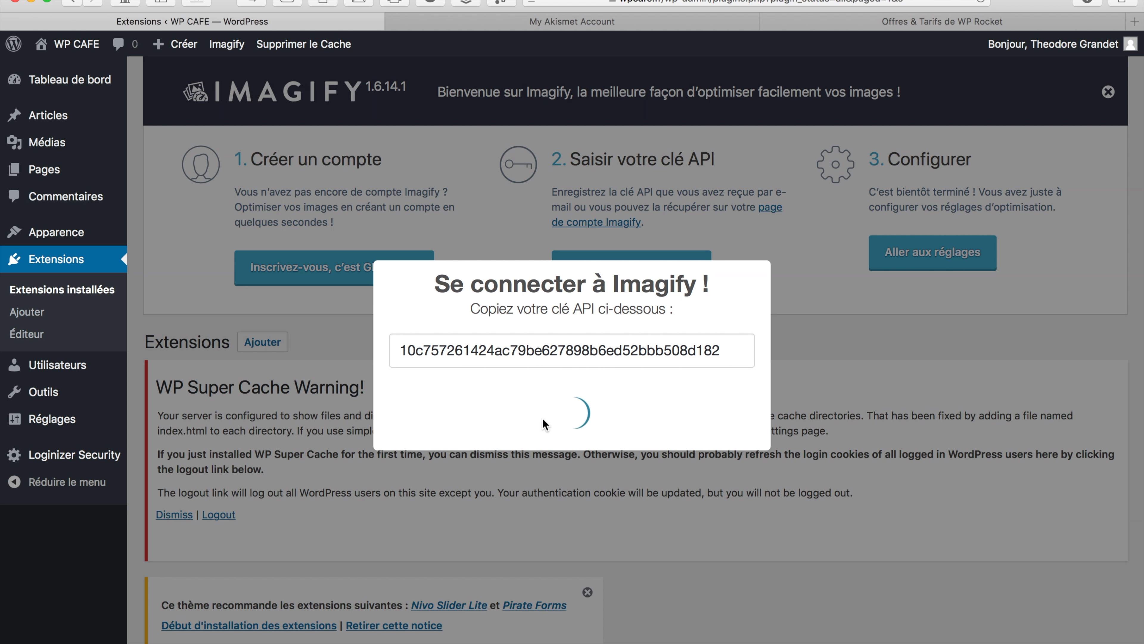
click(573, 450)
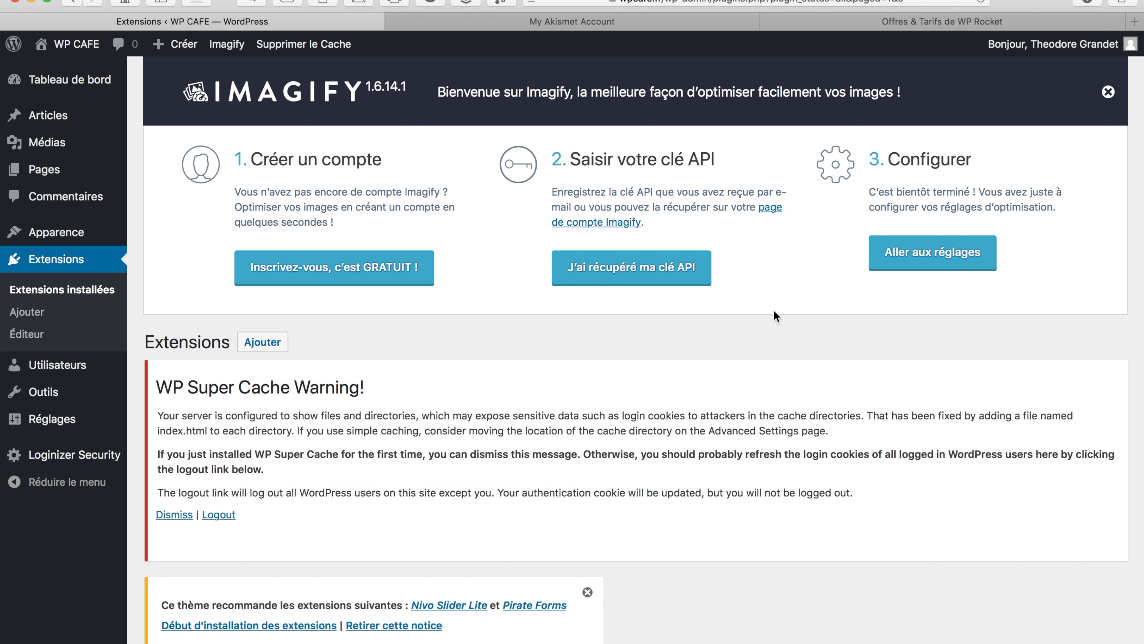
click(941, 253)
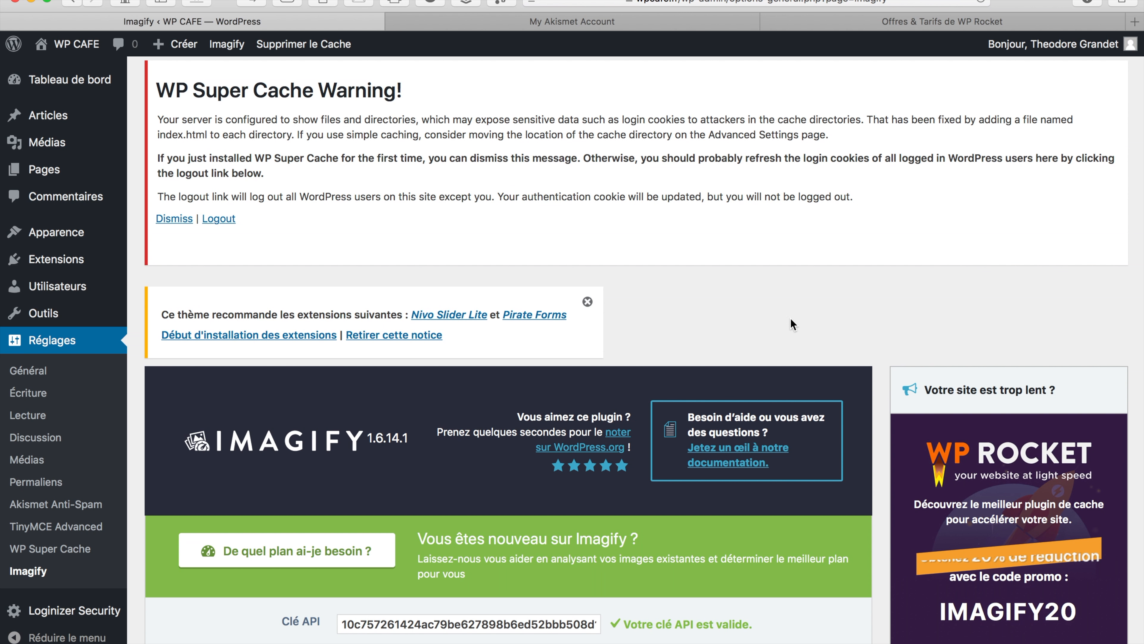
Set Imagify's optimisation level to Ultra and stop keeping backups of original images
scroll(782, 318, down, 10)
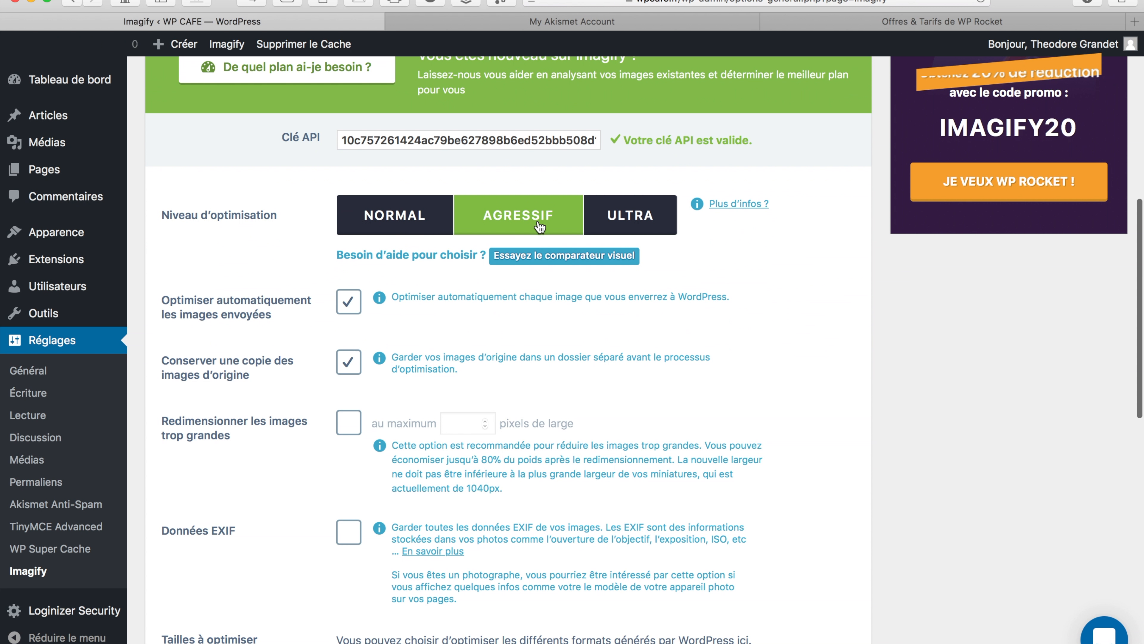
click(649, 217)
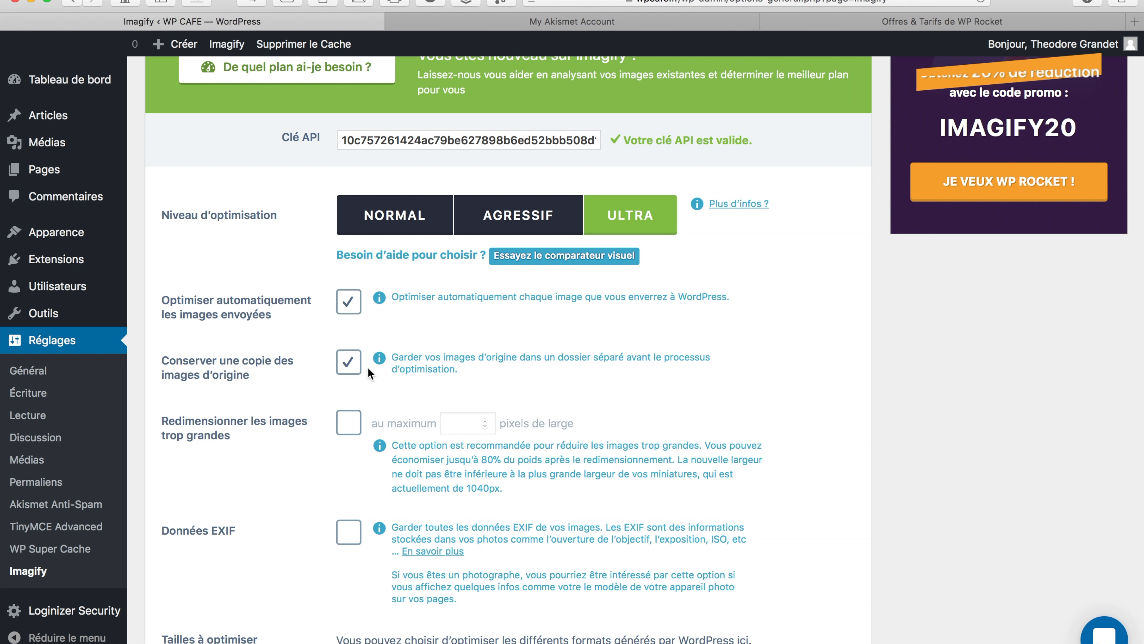
click(348, 369)
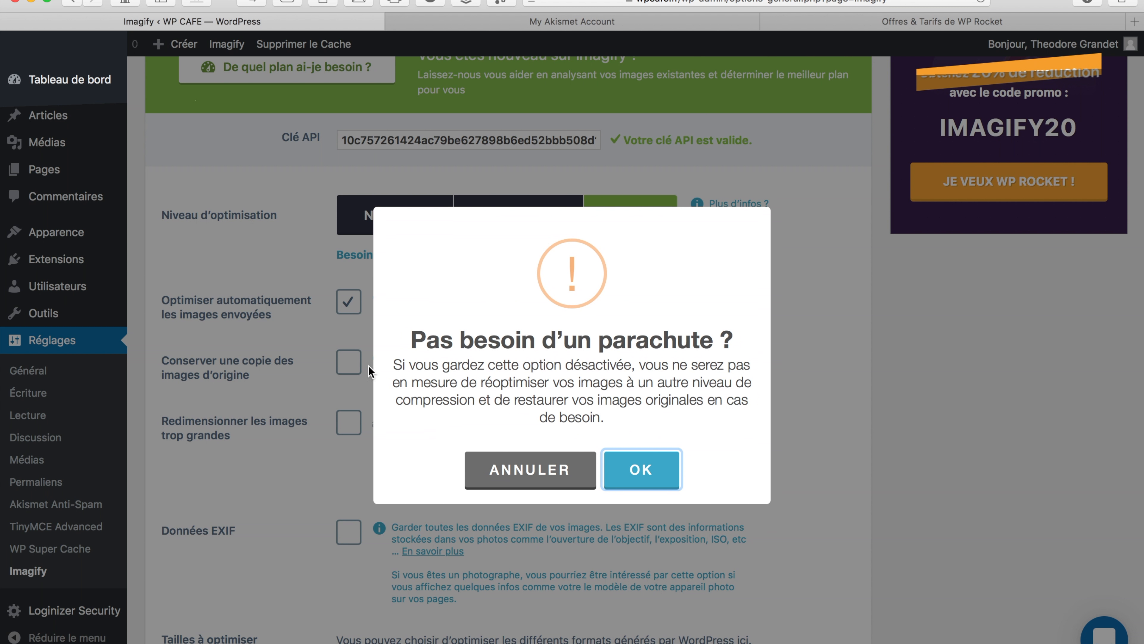
click(649, 471)
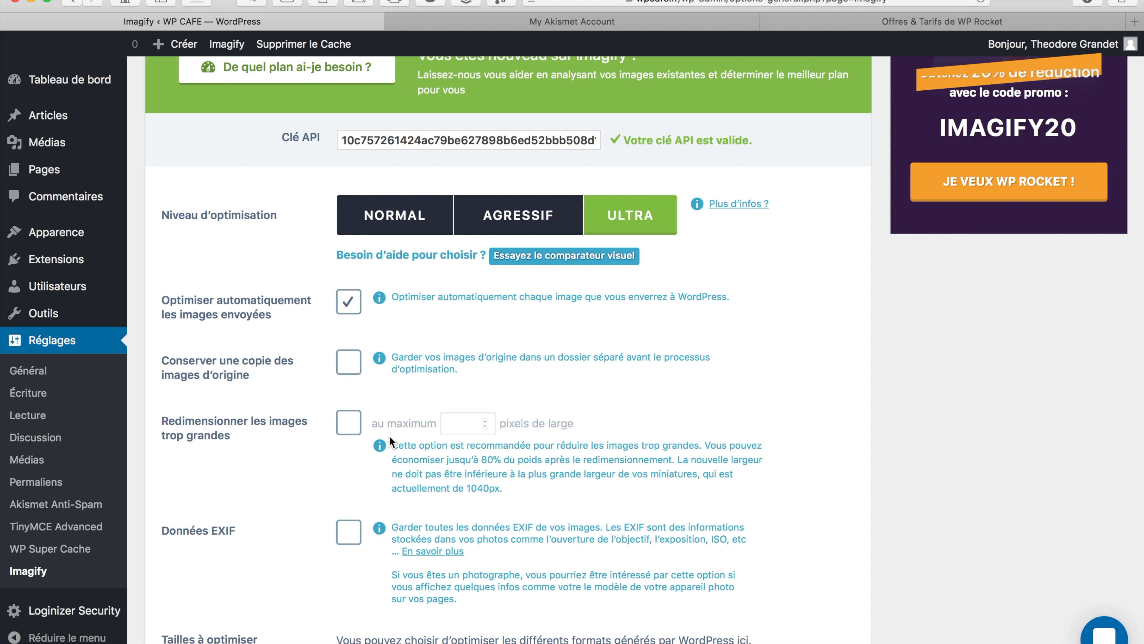
Resize oversized images to a 1040 px maximum width and save the settings
click(348, 425)
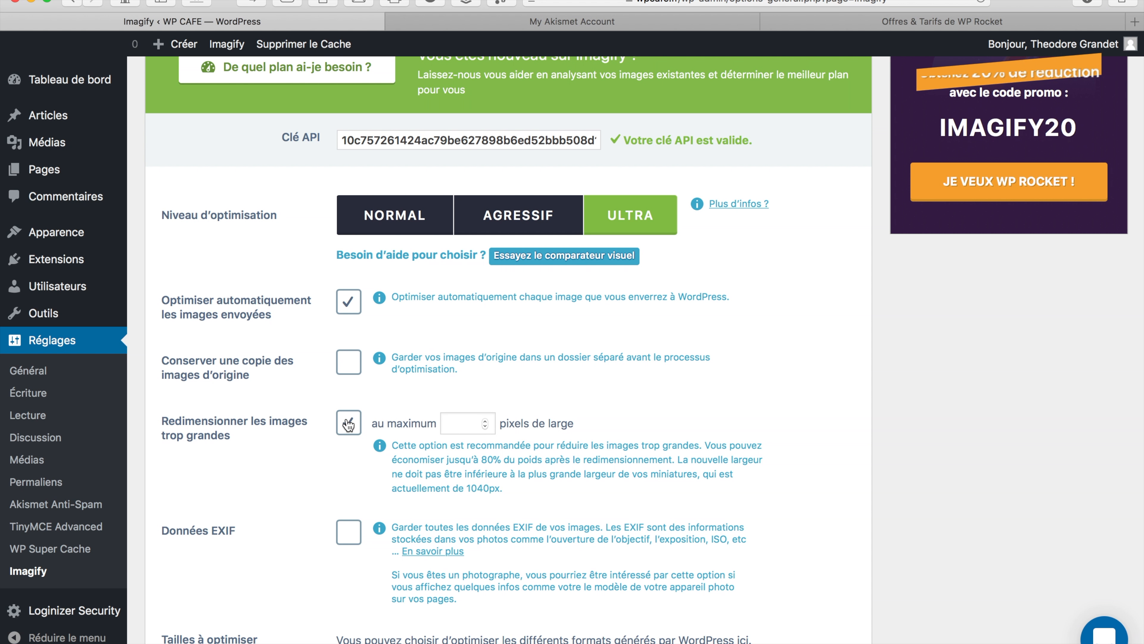
click(485, 421)
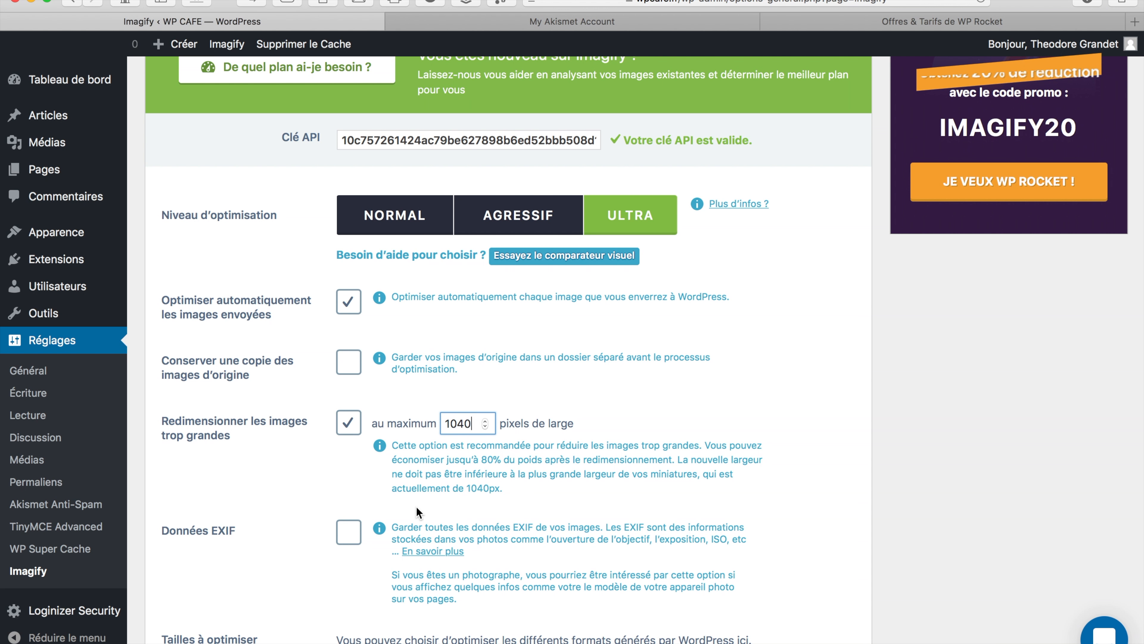
scroll(418, 512, down, 8)
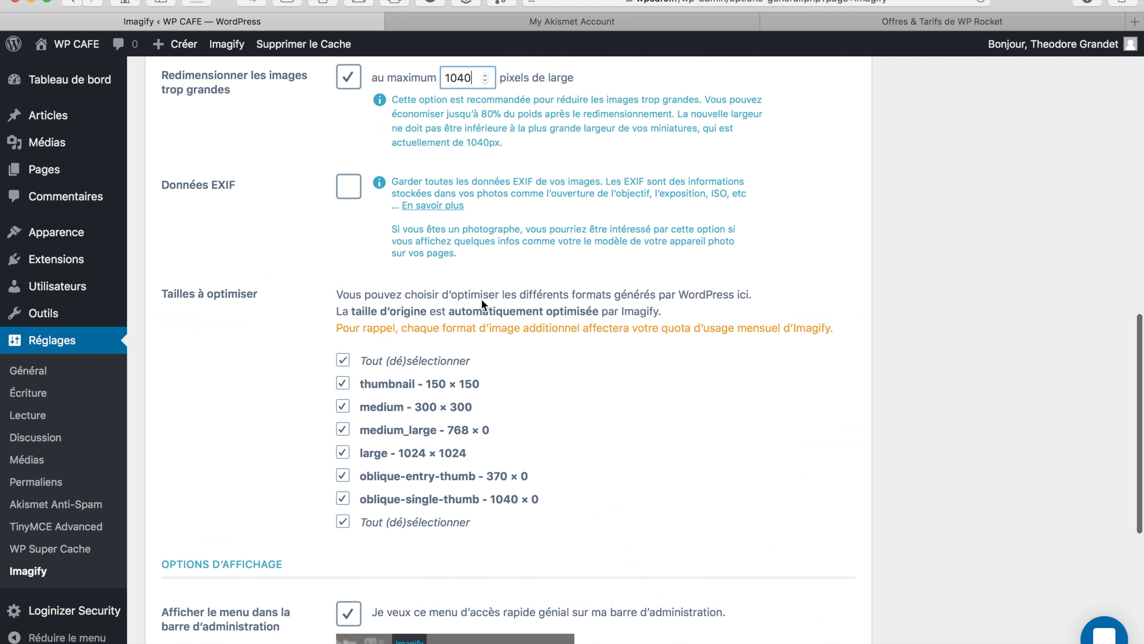
scroll(481, 299, down, 8)
scroll(482, 302, up, 6)
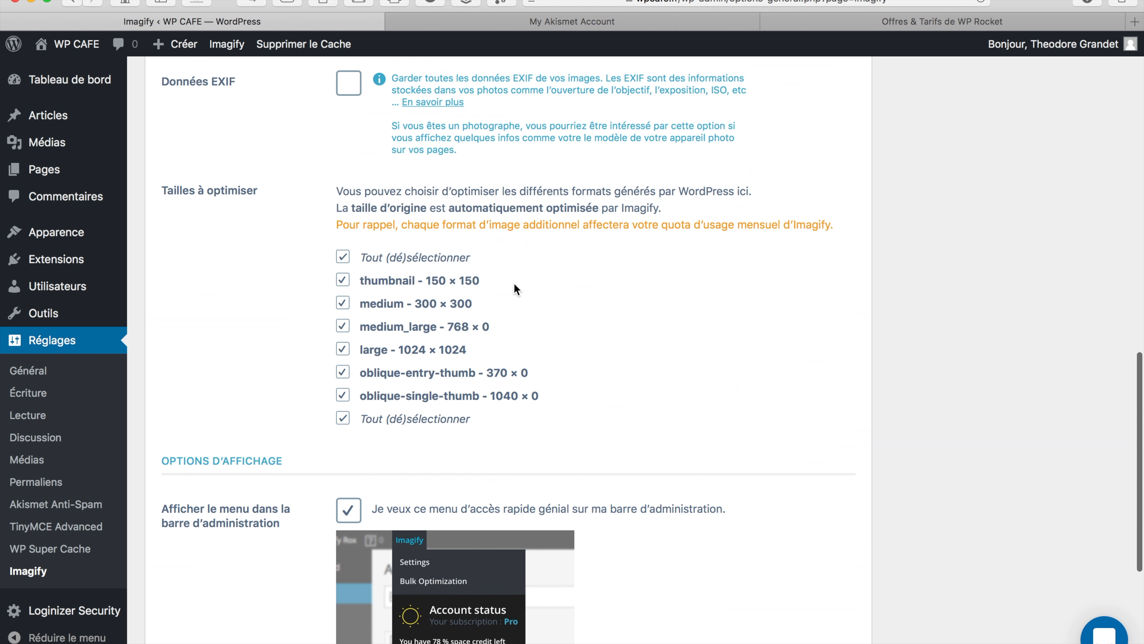
scroll(515, 285, down, 1)
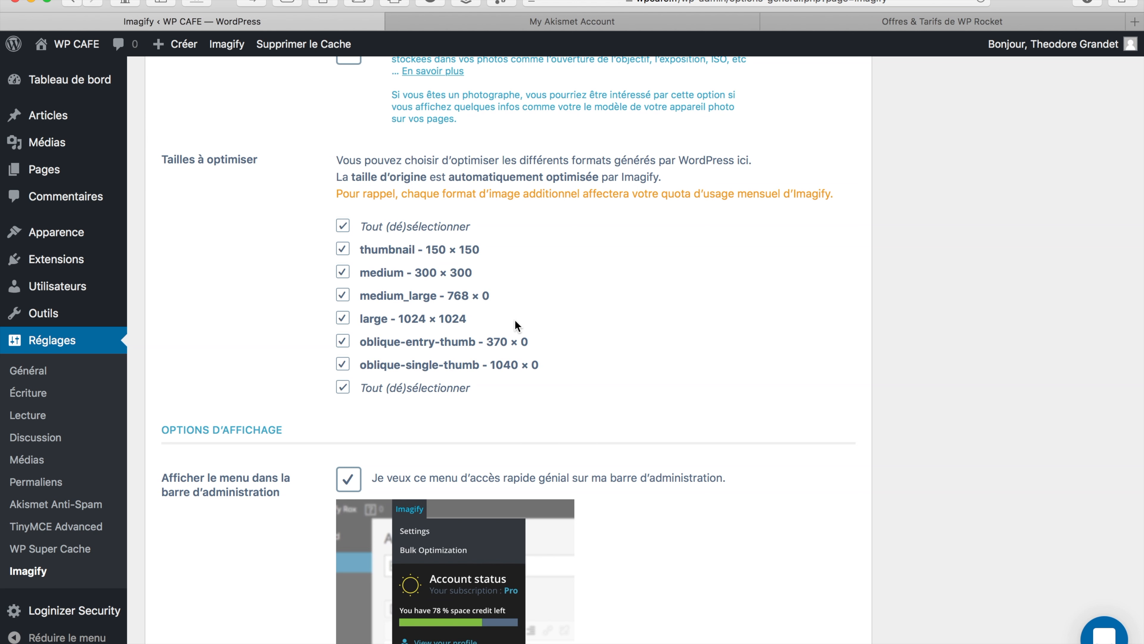
scroll(558, 346, down, 3)
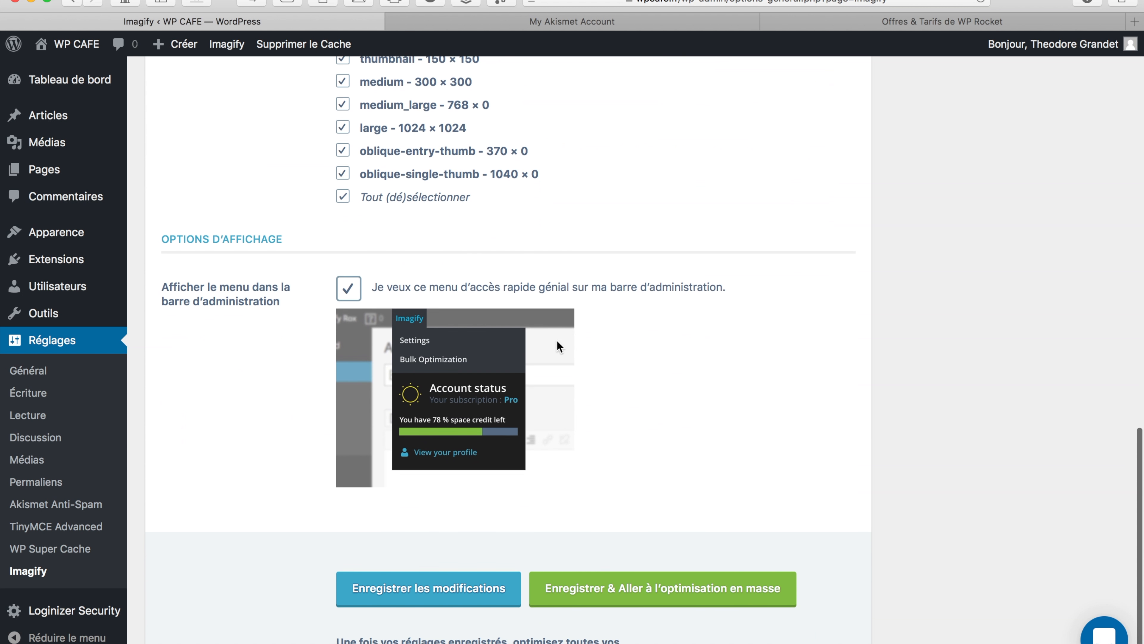
click(613, 500)
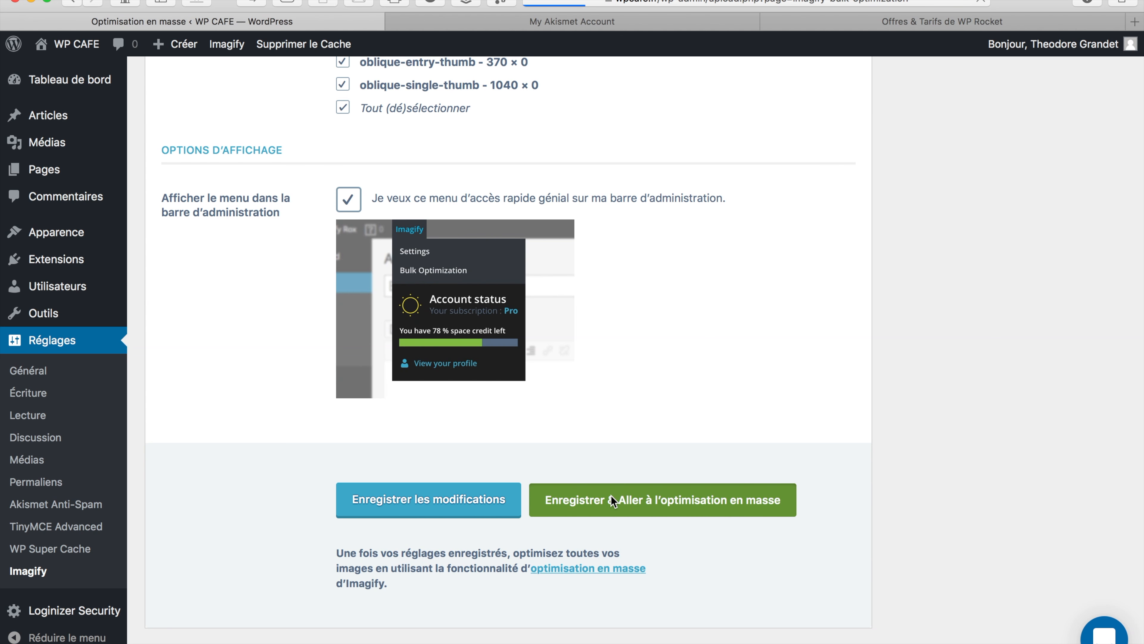
Run Imagif'em all to bulk-optimise all 8 images, reaching 100% with 96% saved
scroll(614, 500, down, 15)
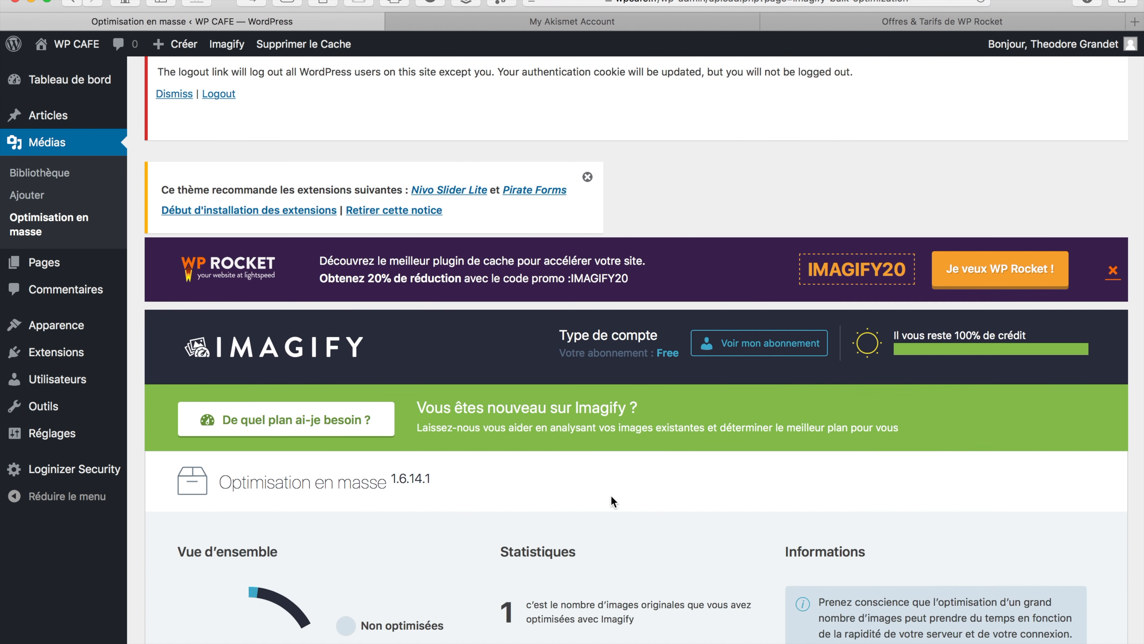
scroll(606, 503, down, 1)
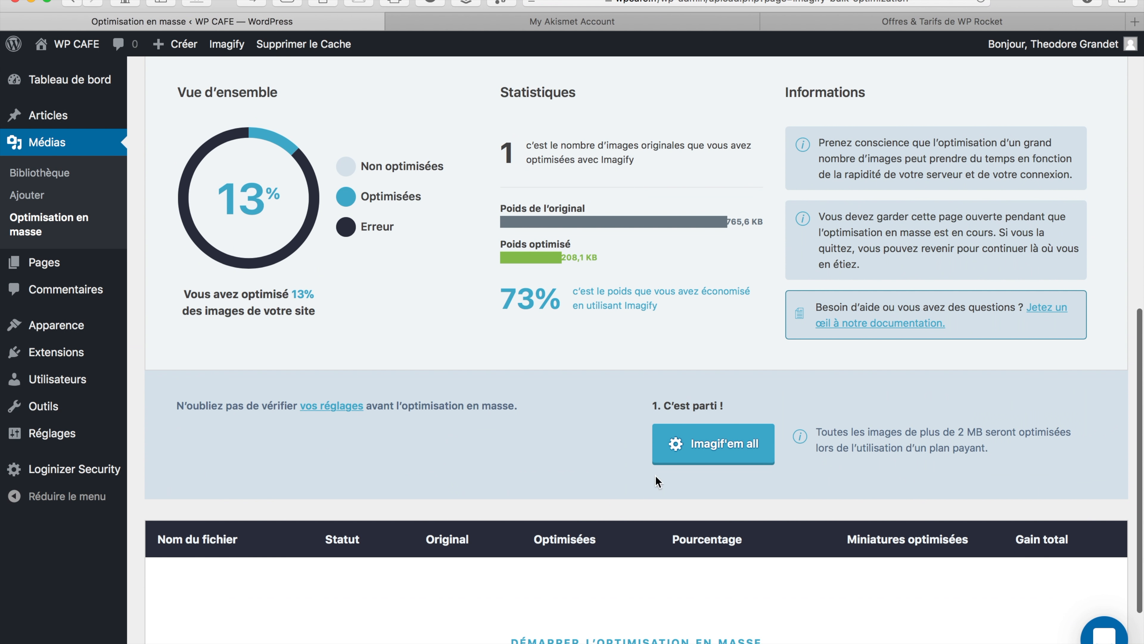
click(711, 445)
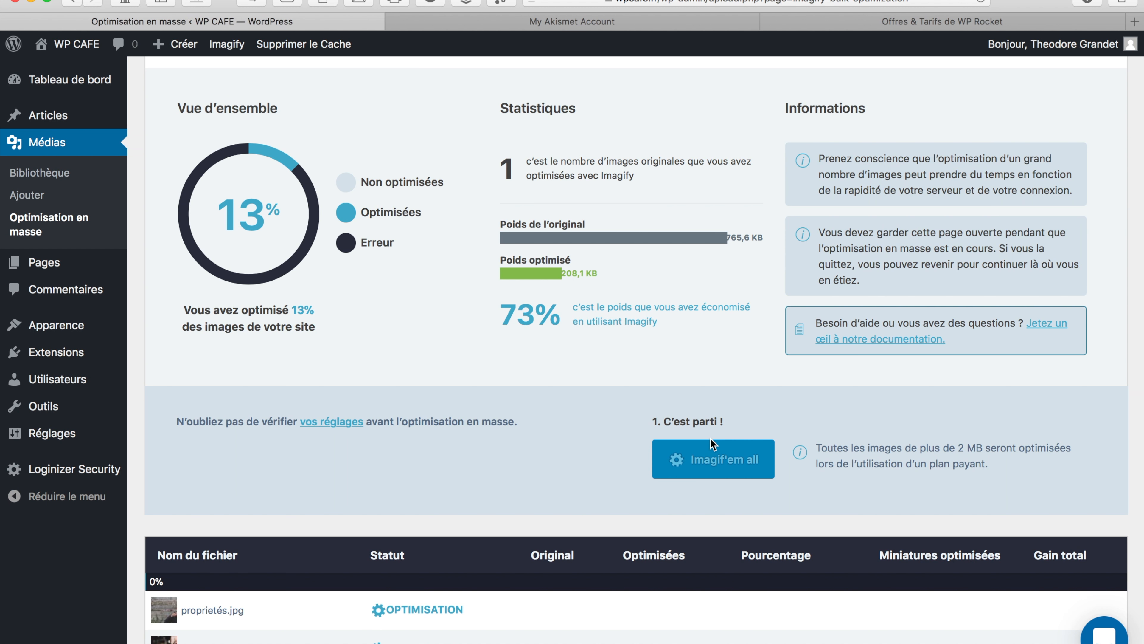
scroll(710, 438, down, 5)
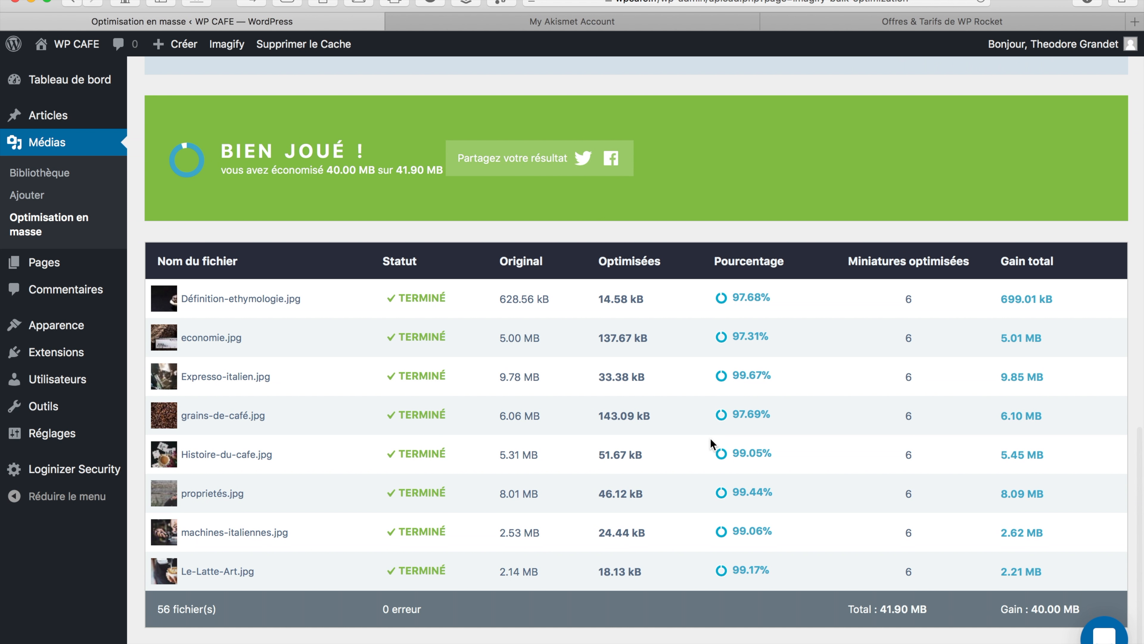
scroll(710, 443, up, 10)
scroll(710, 437, up, 3)
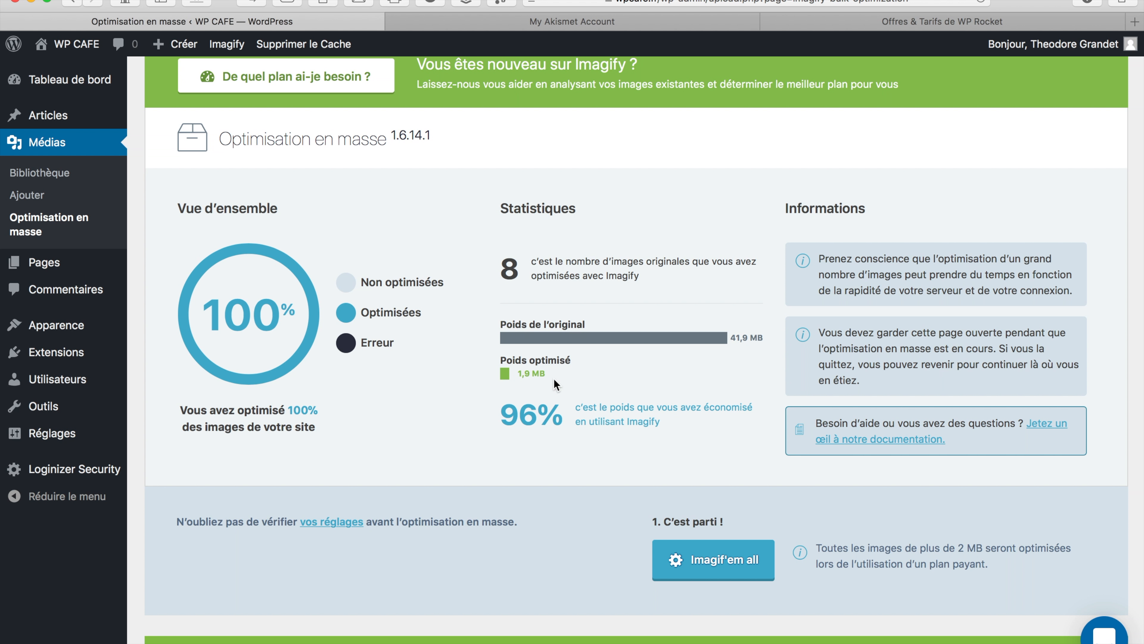
scroll(553, 378, up, 10)
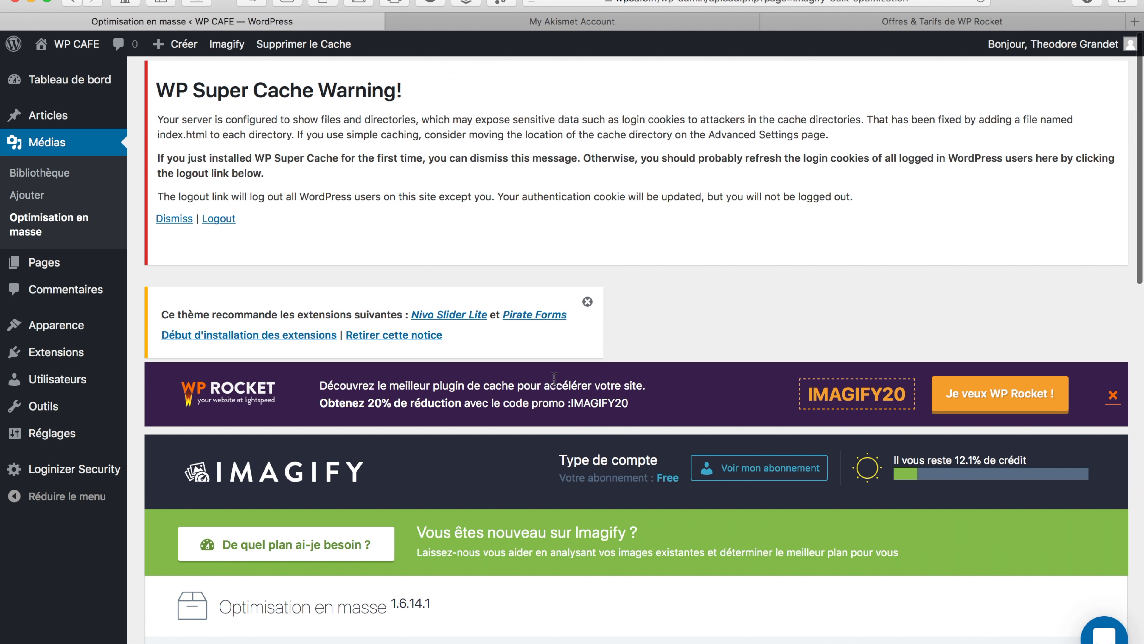